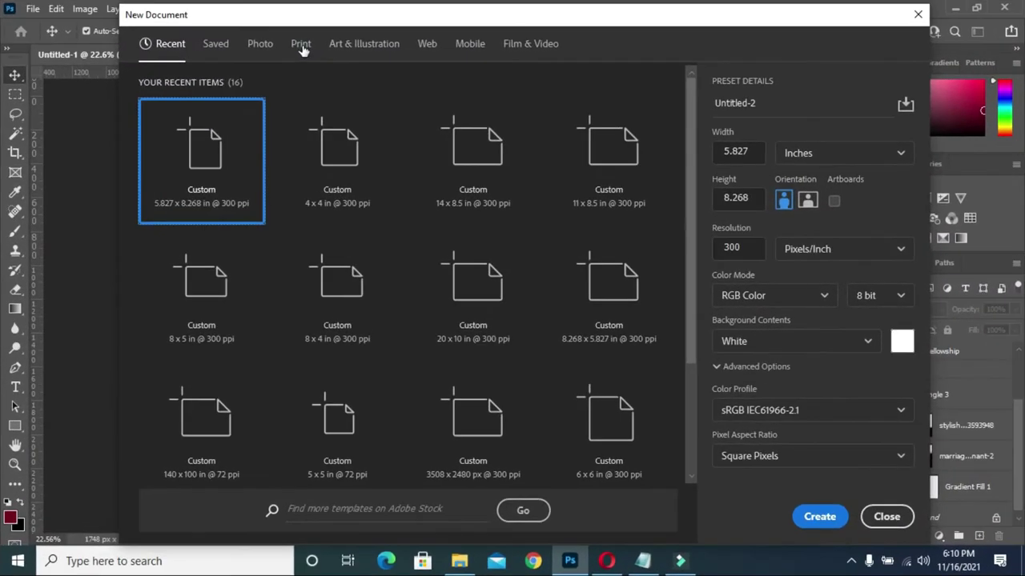
- Create a new A5 print document (1748 × 2480 px, 300 ppi) with units set to inches
click(302, 47)
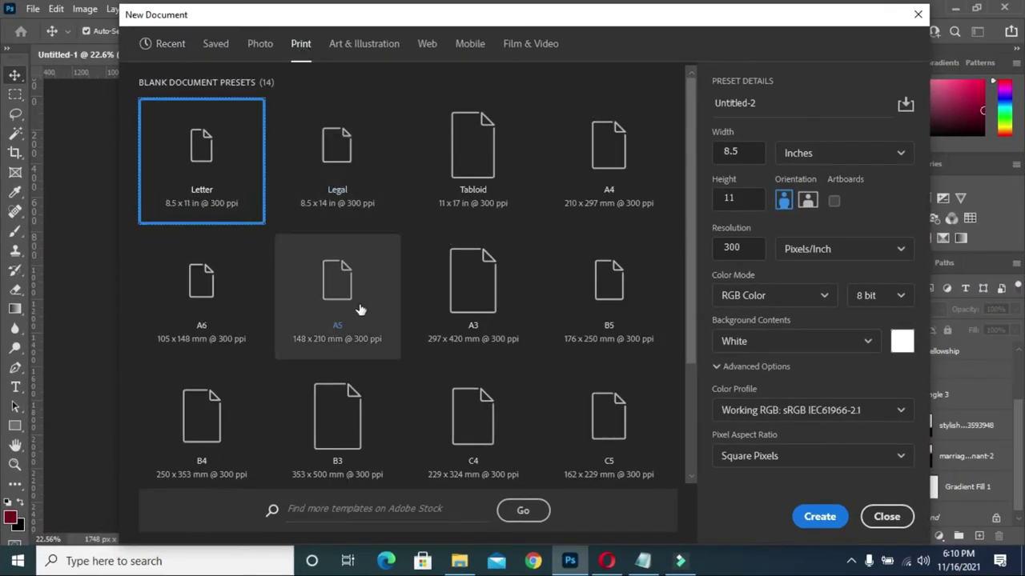
click(335, 285)
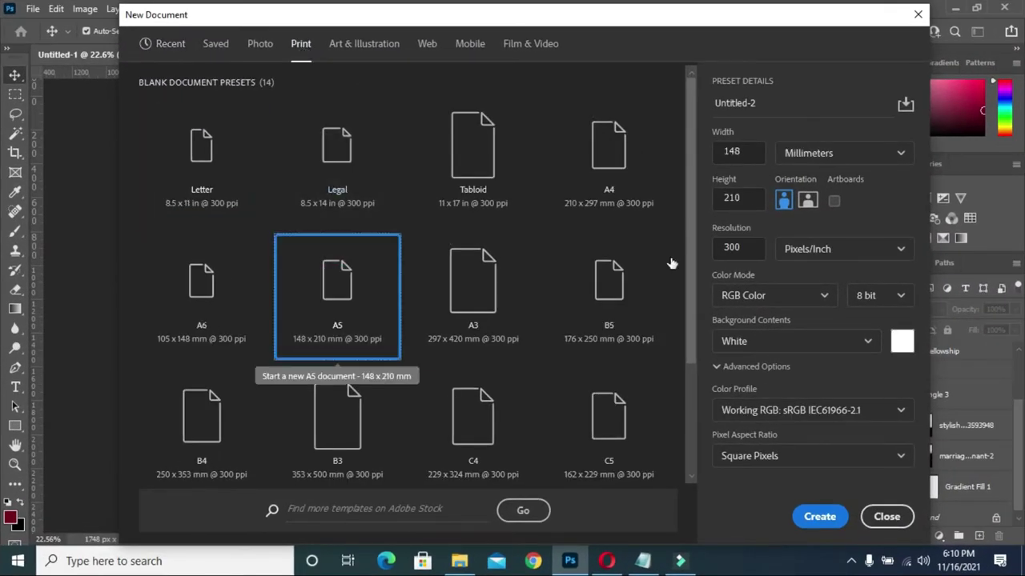
click(859, 160)
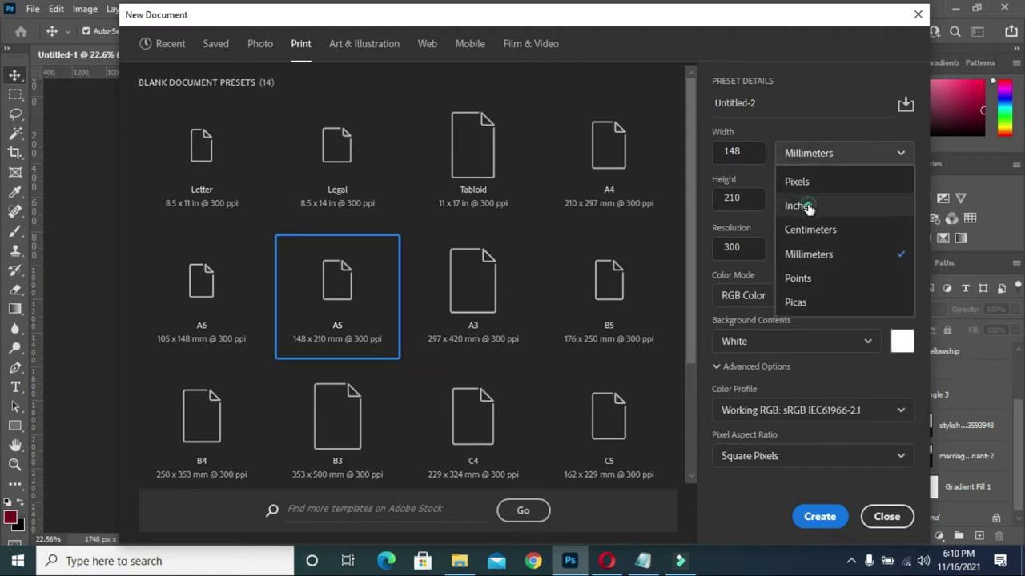
click(804, 205)
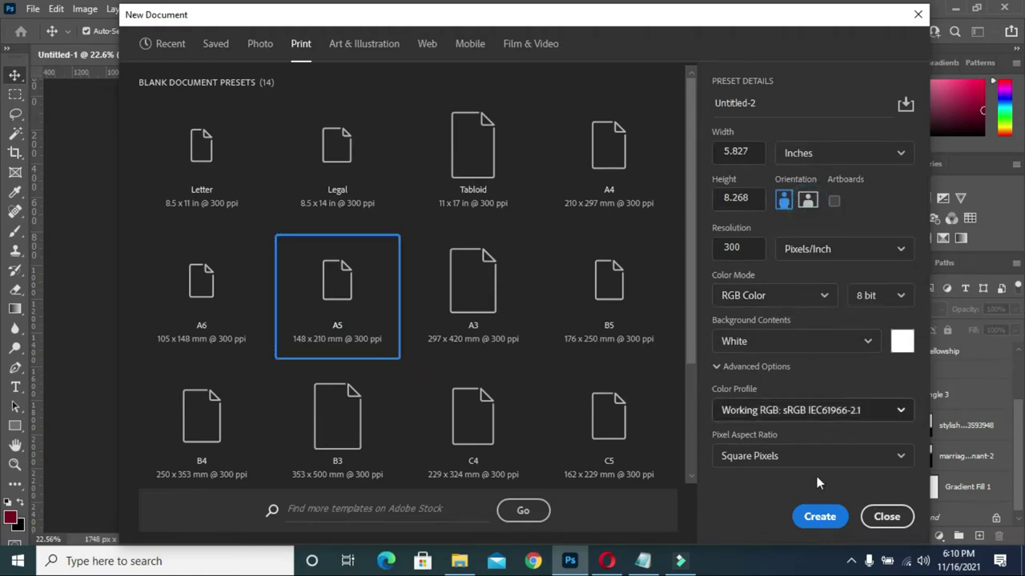
click(818, 518)
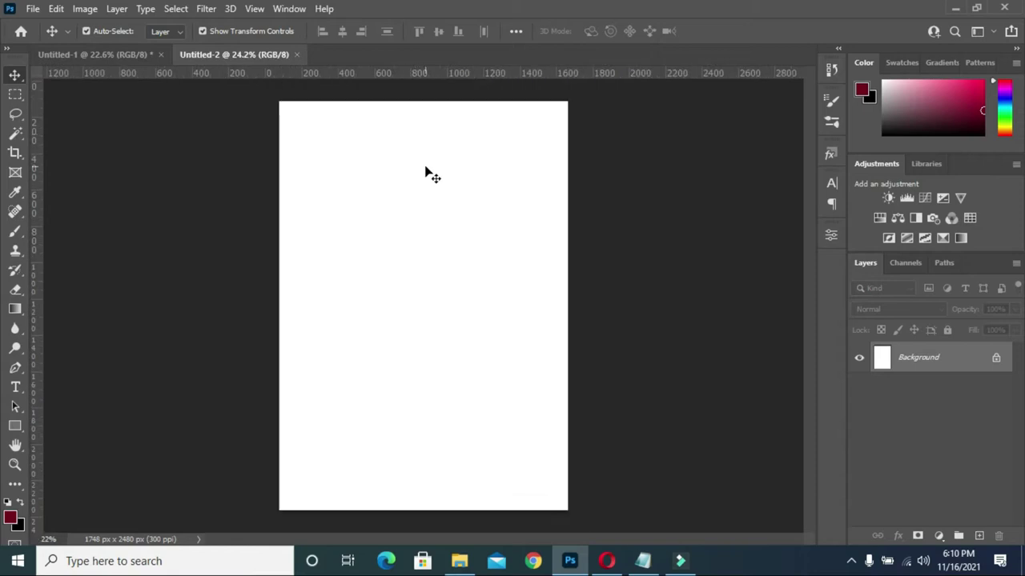
- Add a Gradient fill layer and set its starting colour stop to 170006
click(939, 536)
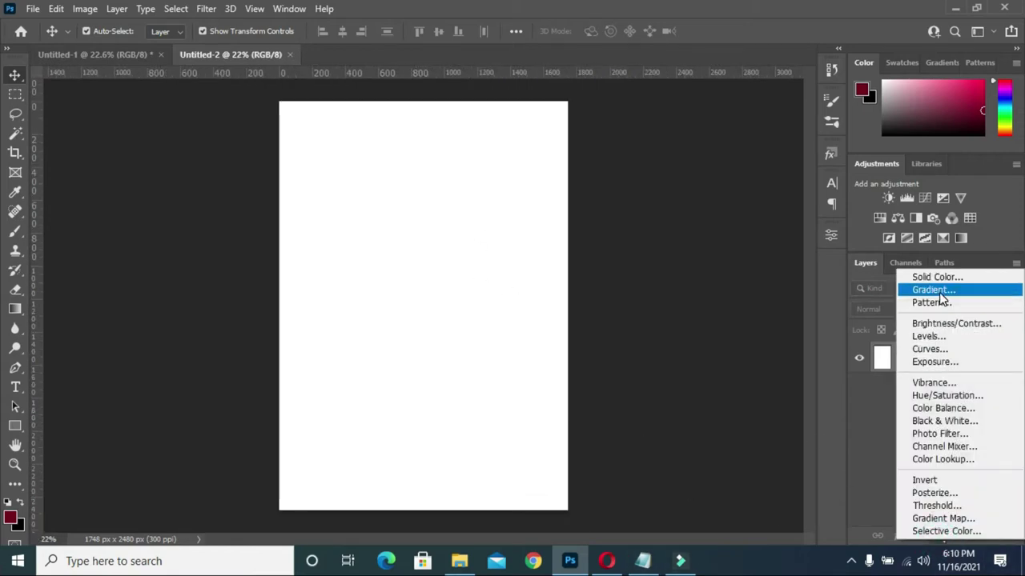
click(932, 289)
click(782, 110)
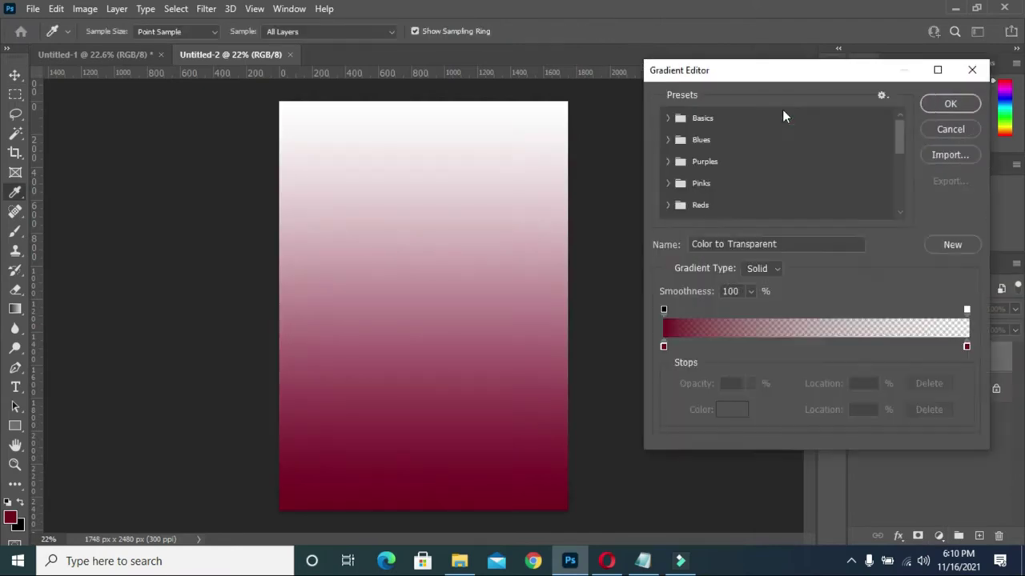
click(643, 560)
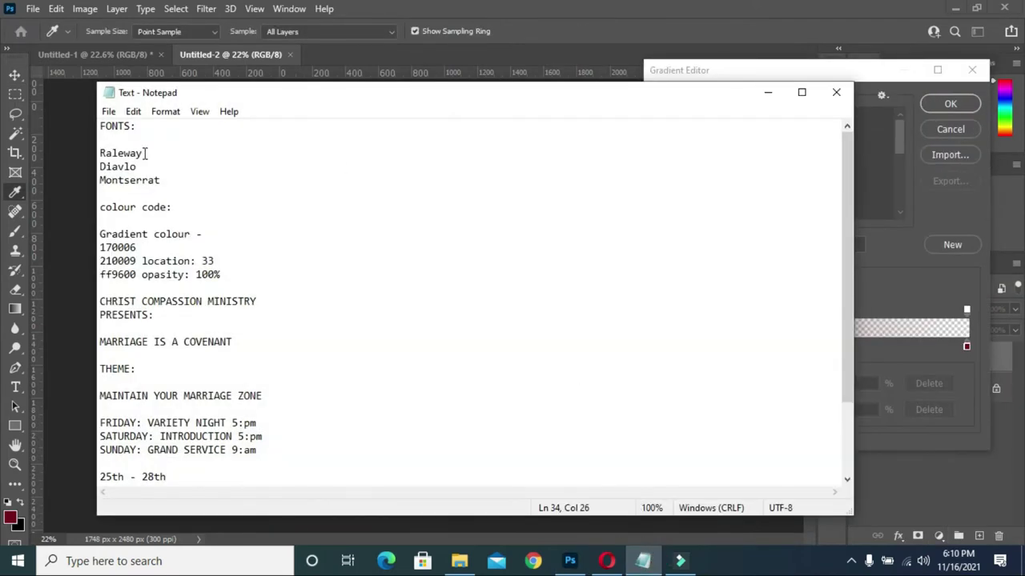
drag(137, 247, 99, 248)
key(ctrl+c)
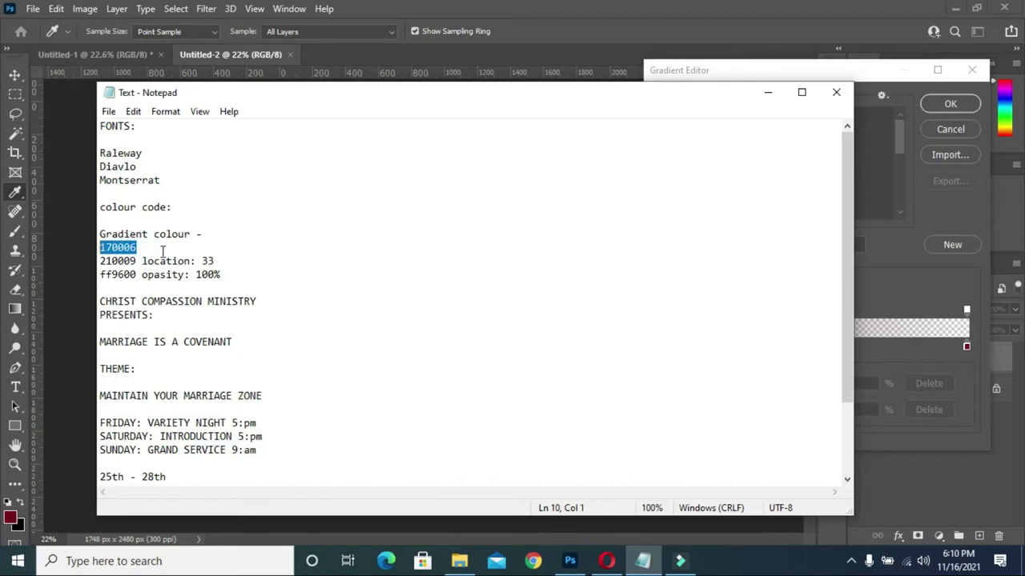
click(767, 96)
click(658, 346)
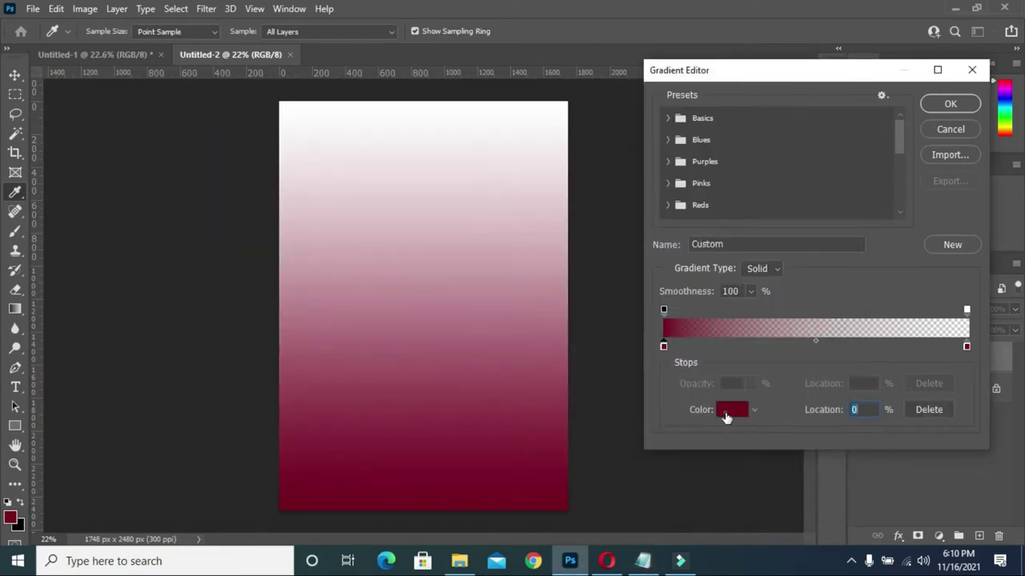
click(728, 409)
key(ctrl+v)
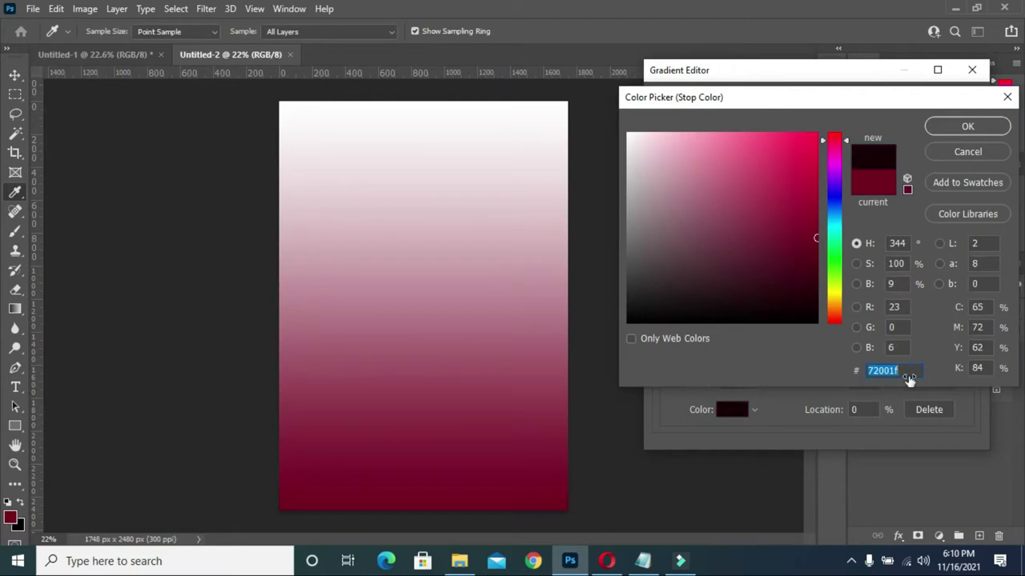
click(968, 126)
- Add a second colour stop at 33% coloured 210009
click(810, 345)
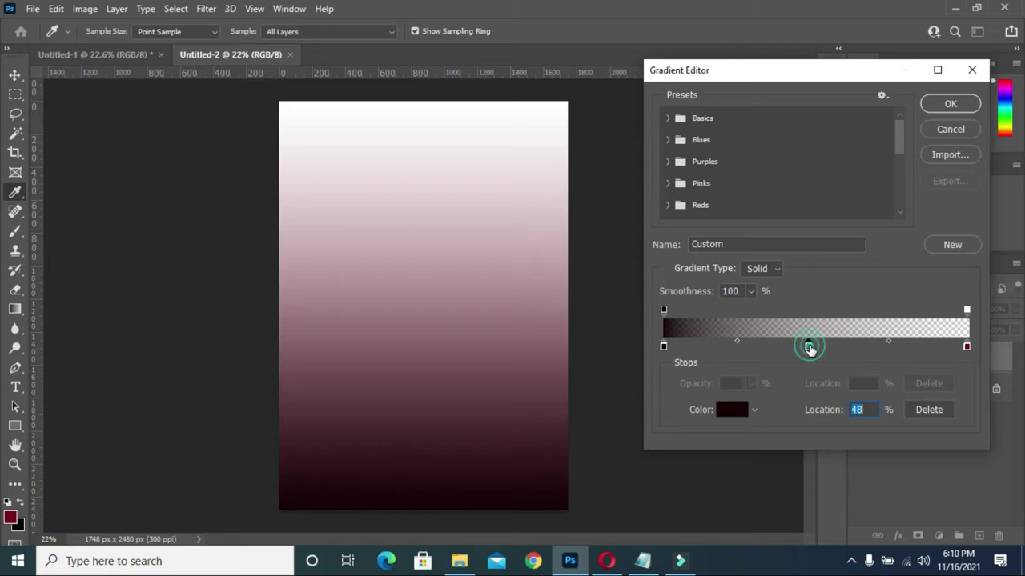
text(33)
click(734, 411)
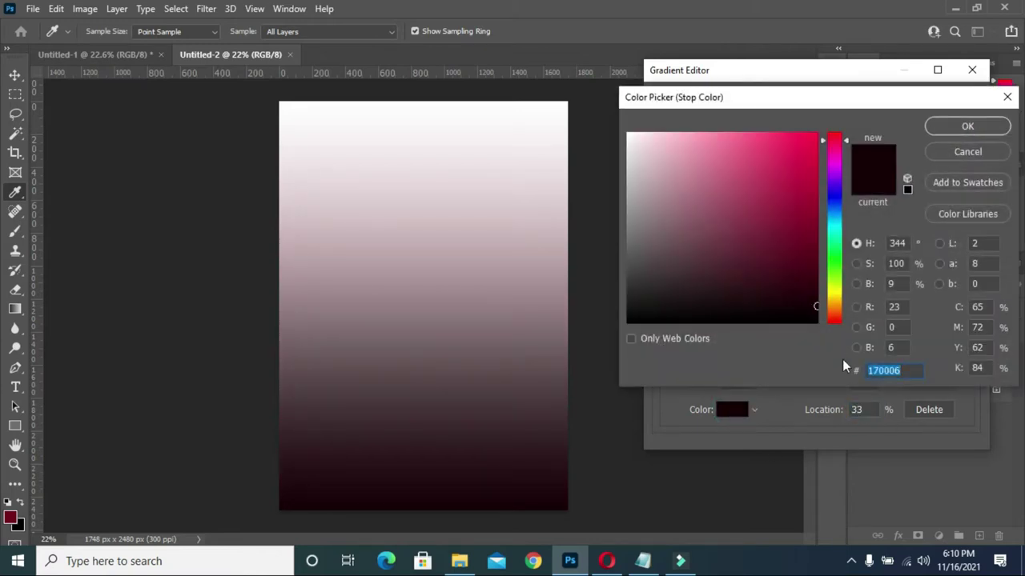
click(643, 558)
drag(140, 261, 99, 261)
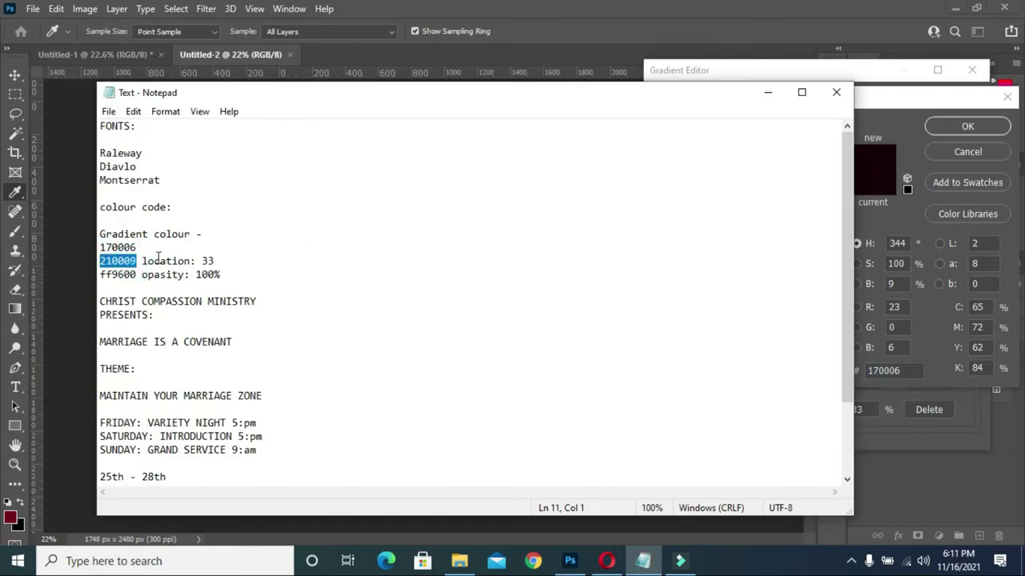
right_click(136, 268)
click(181, 316)
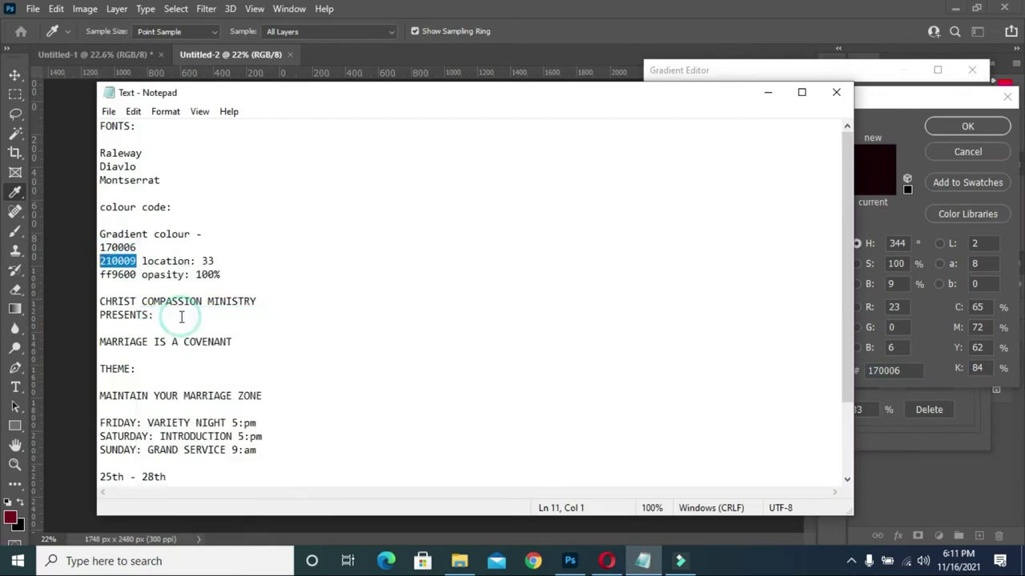
click(767, 93)
drag(912, 372, 843, 380)
key(ctrl+v)
click(965, 124)
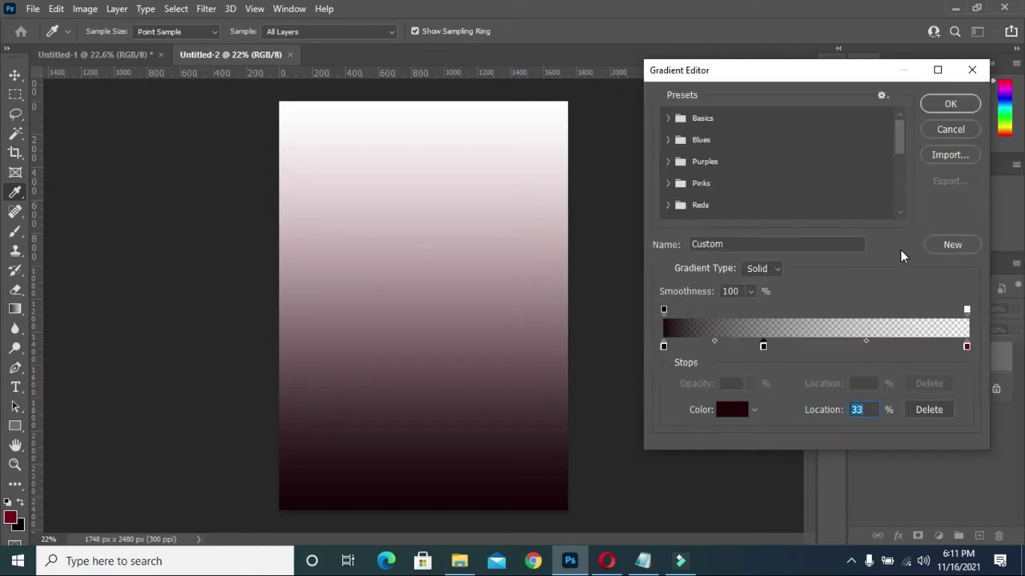
- Select the gradient's end stop and copy the orange code ff9600 from the notes
click(966, 347)
click(642, 560)
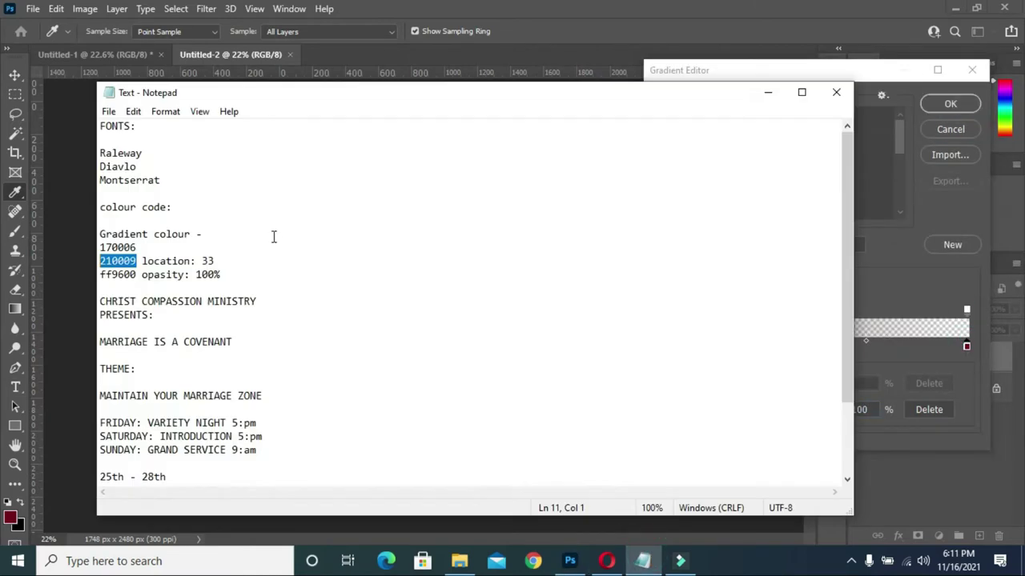
drag(141, 274, 221, 276)
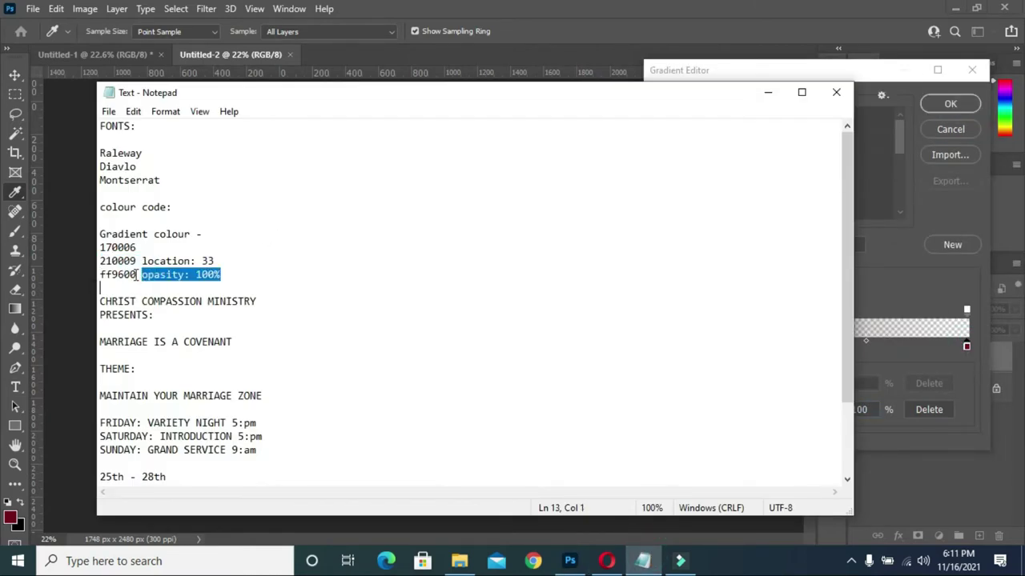
drag(137, 275, 98, 275)
right_click(120, 273)
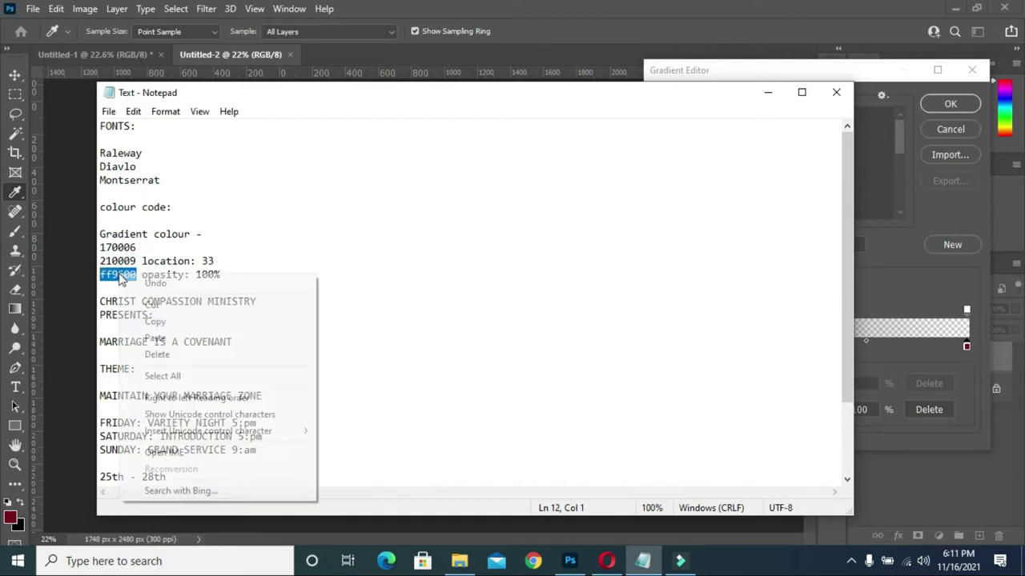
click(164, 324)
- Make the gradient's end stop orange ff9600 at 100% opacity
click(782, 101)
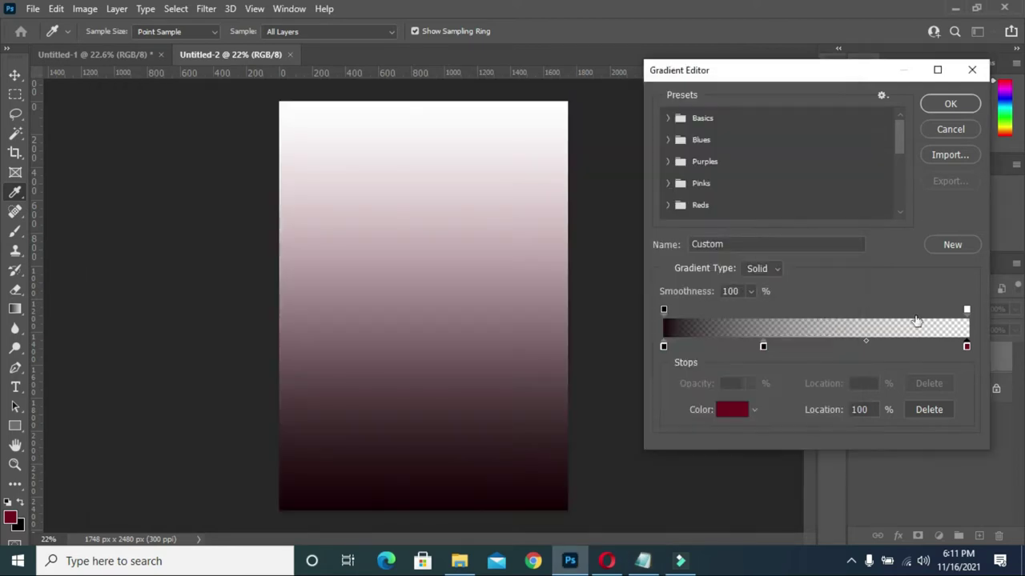
click(731, 409)
key(ctrl+v)
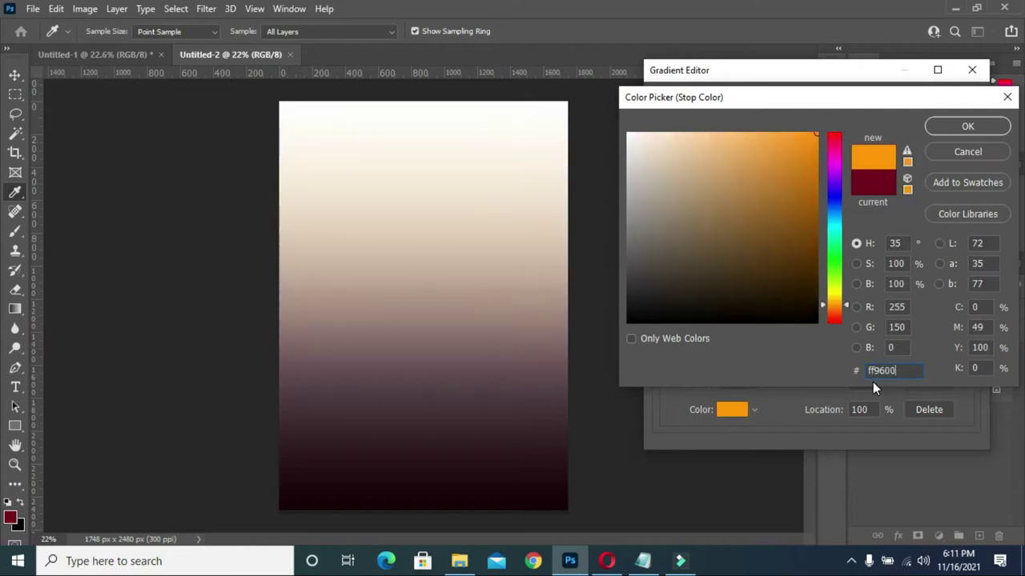
click(965, 126)
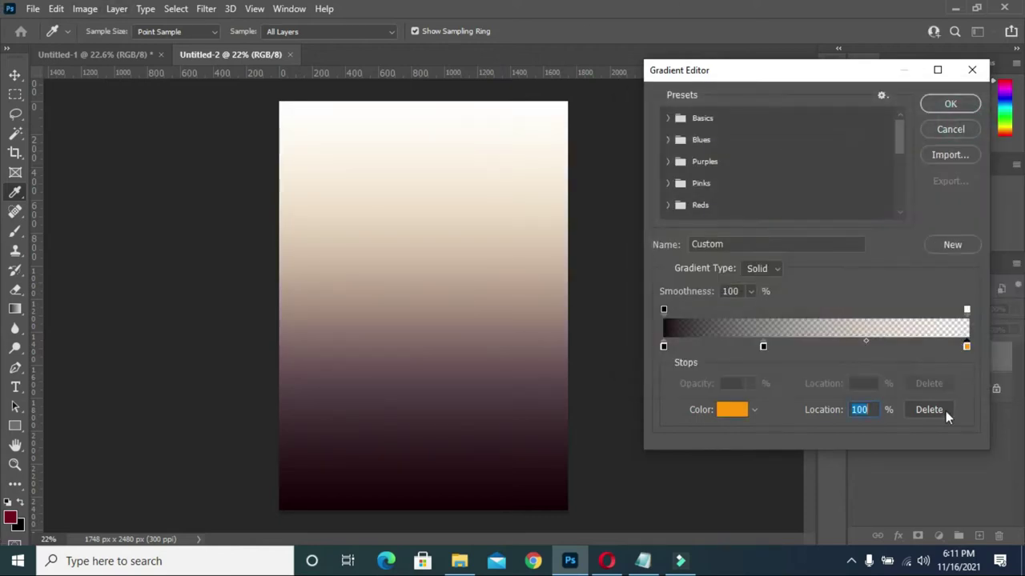
click(966, 310)
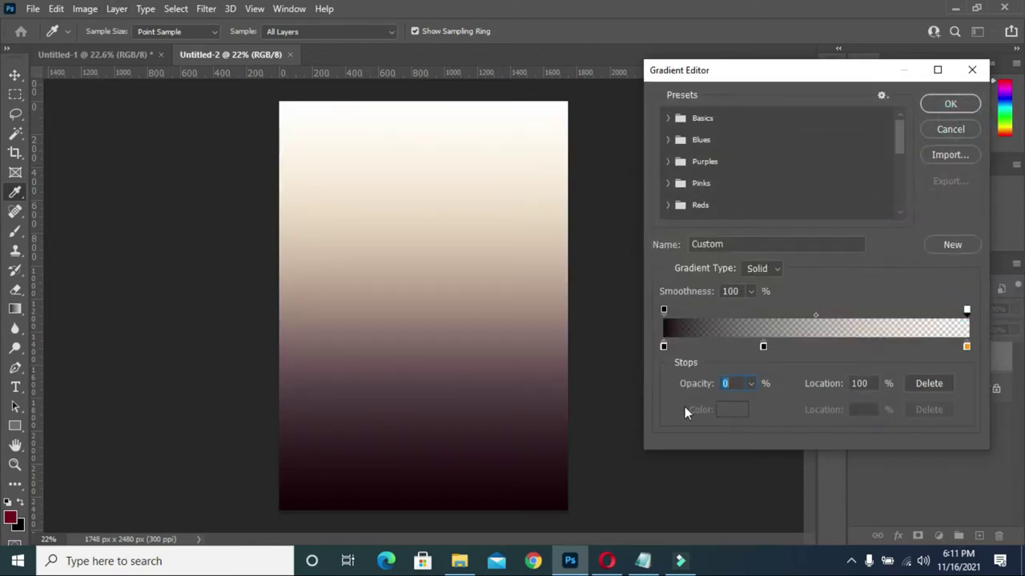
drag(696, 386, 843, 385)
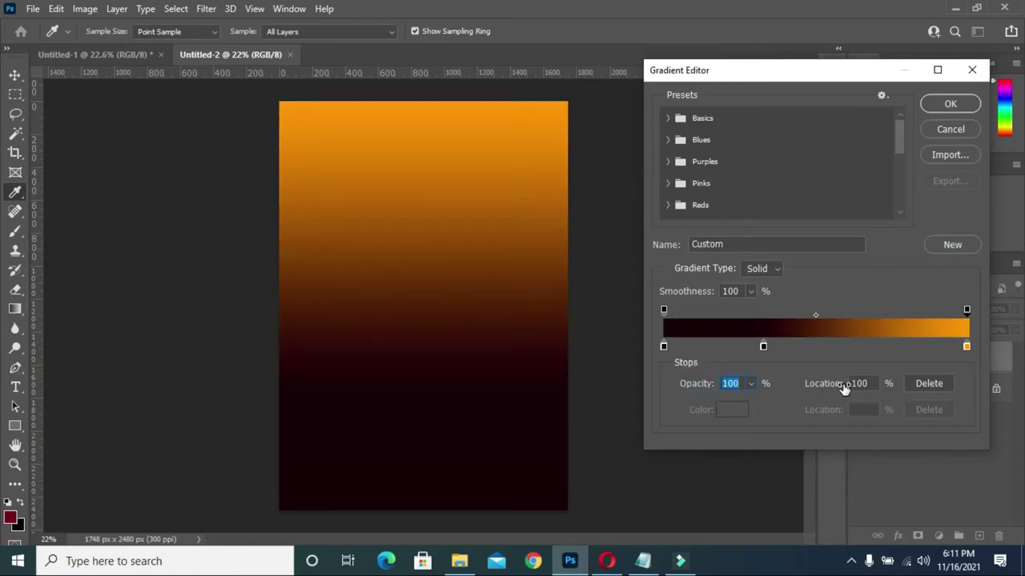
- Accept the finished gradient in the Gradient Editor and Gradient Fill dialogs
click(764, 349)
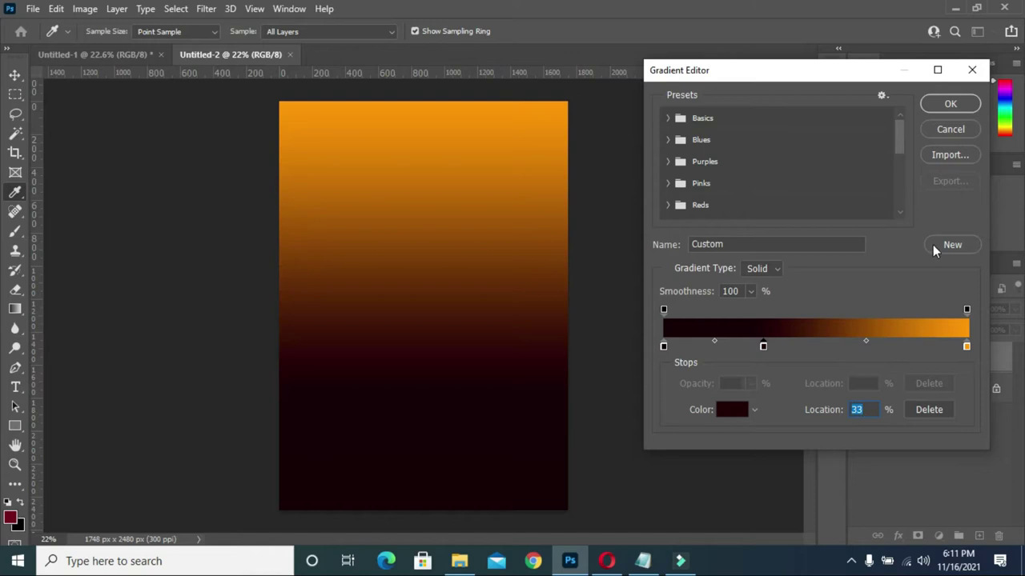
click(964, 104)
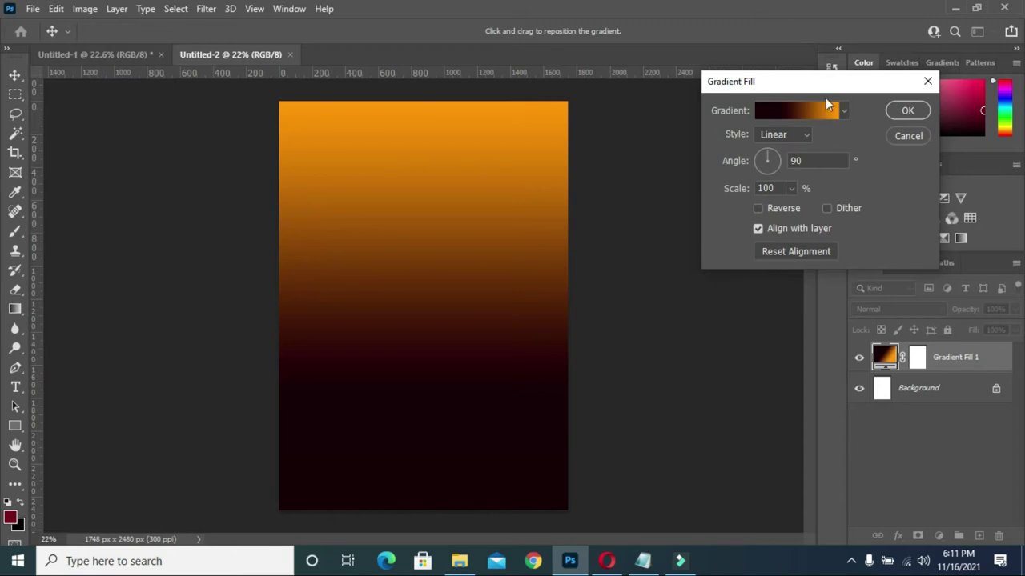
click(919, 109)
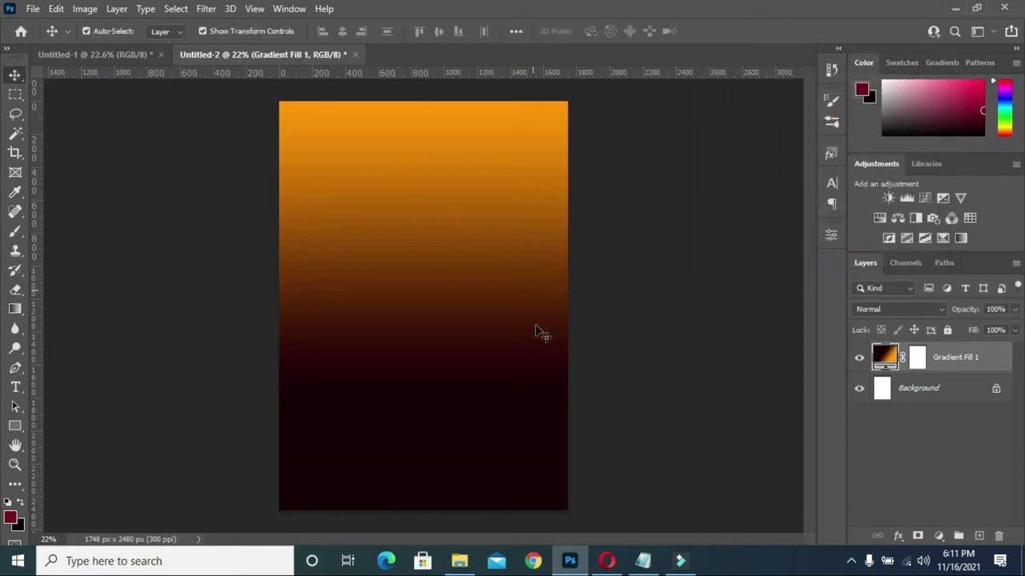
- Drop marriage-covenant-2 from File Explorer onto the canvas and scale it to 182% across the top
click(459, 561)
double_click(449, 237)
drag(438, 232, 108, 296)
drag(425, 251, 424, 166)
drag(450, 210, 450, 146)
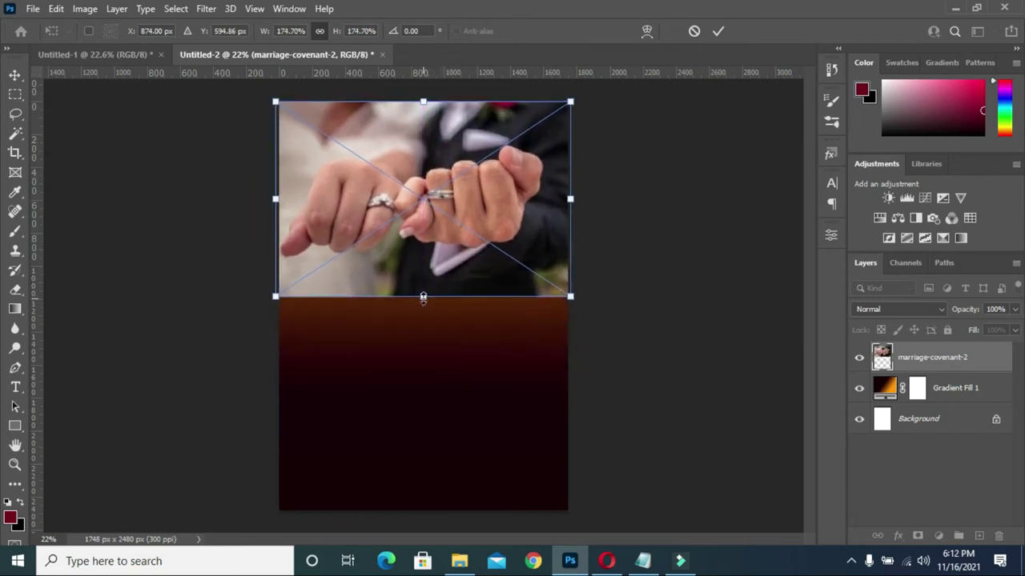
drag(423, 297, 422, 303)
drag(441, 257, 453, 259)
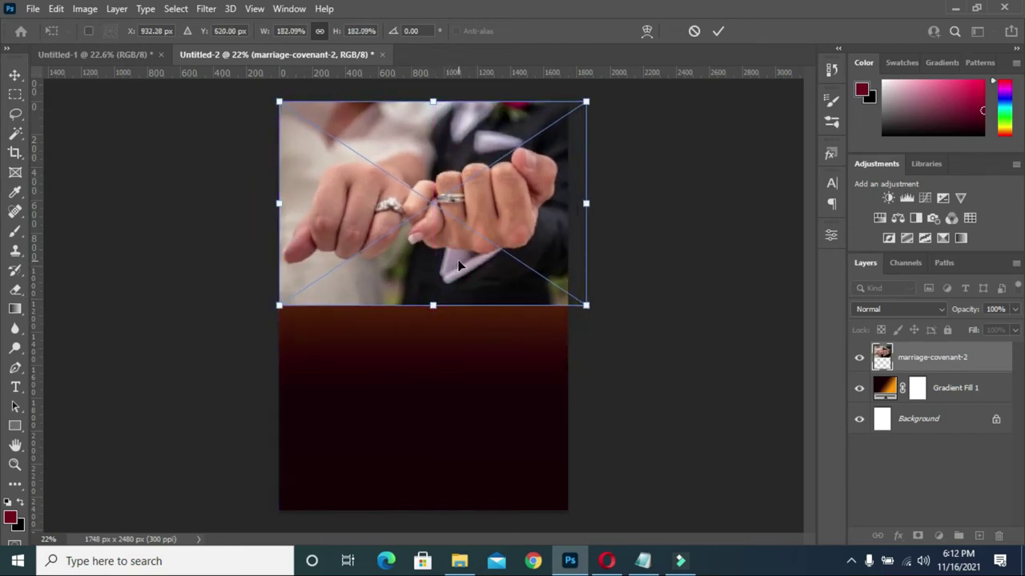
click(718, 30)
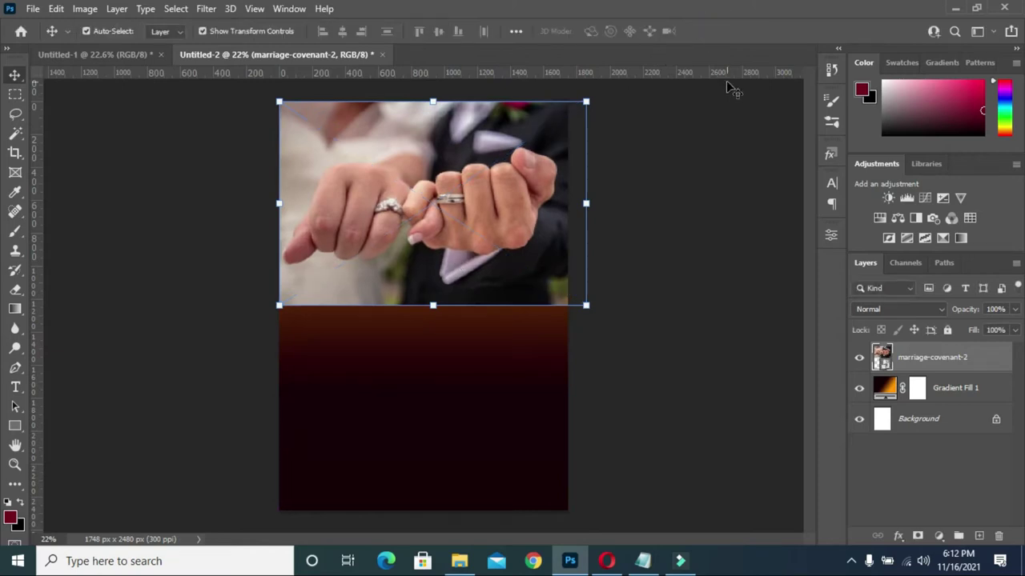
- Mask the wedding photo and fade its bottom edge into the brown gradient with an upward gradient
click(918, 537)
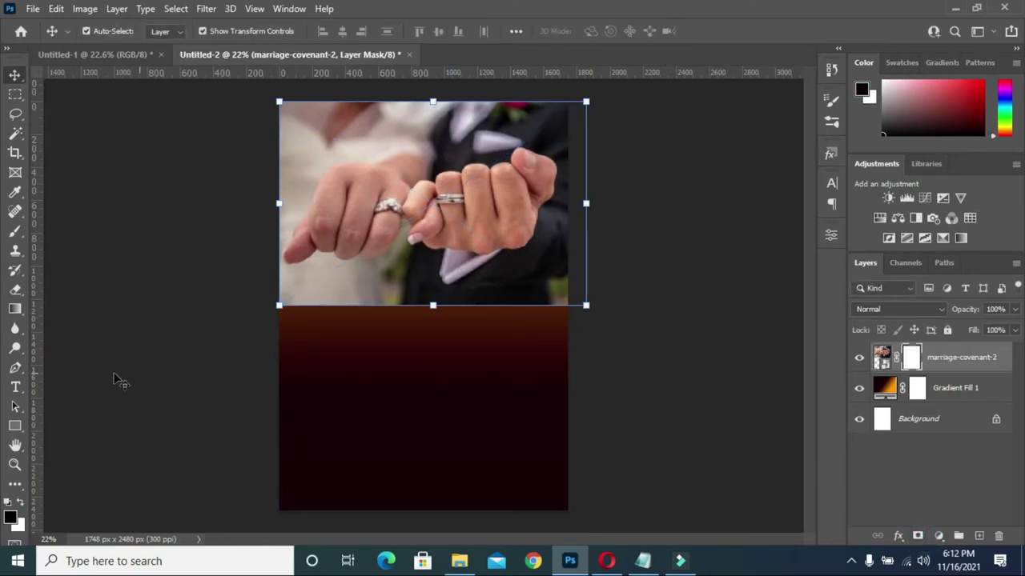
click(15, 309)
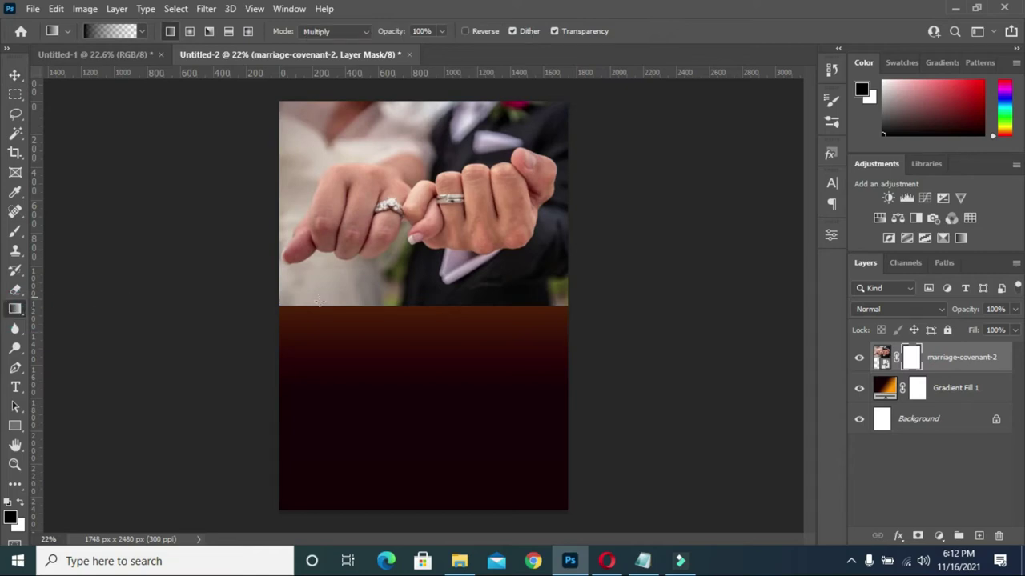
drag(416, 332, 416, 258)
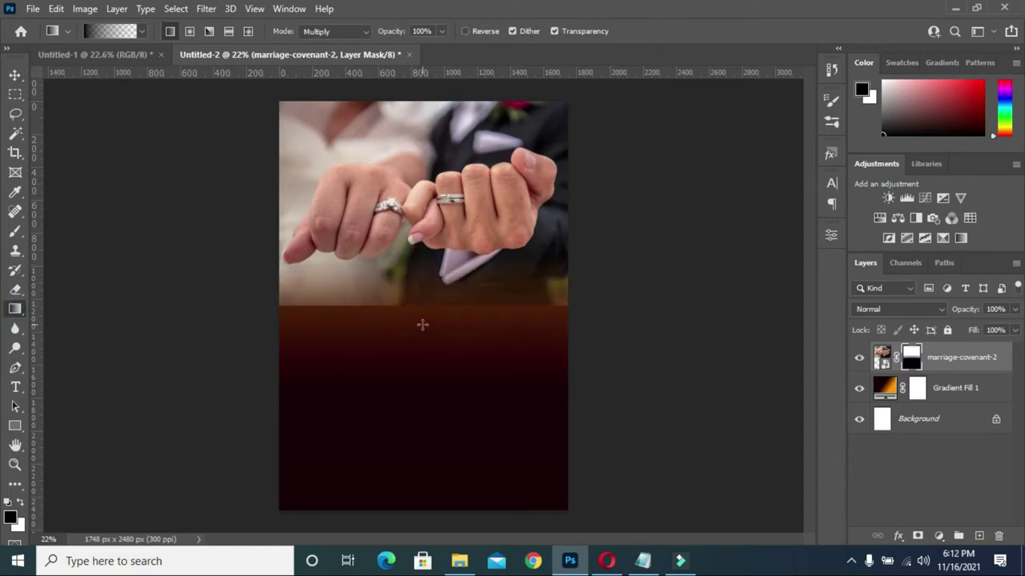
drag(416, 328, 415, 264)
drag(389, 327, 399, 233)
- Set the photo layer to Luminosity blend mode at 55% opacity
click(15, 74)
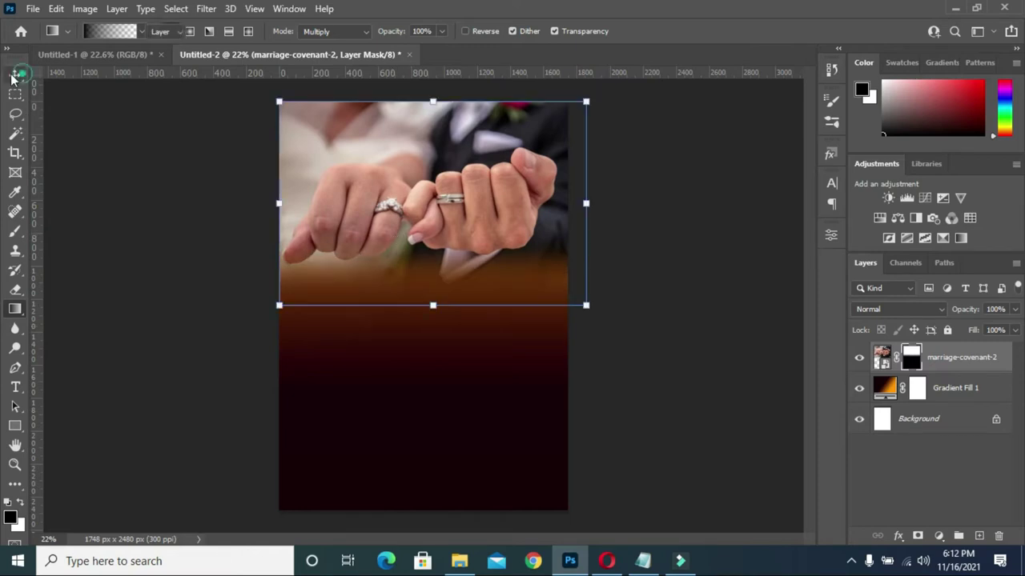
click(940, 357)
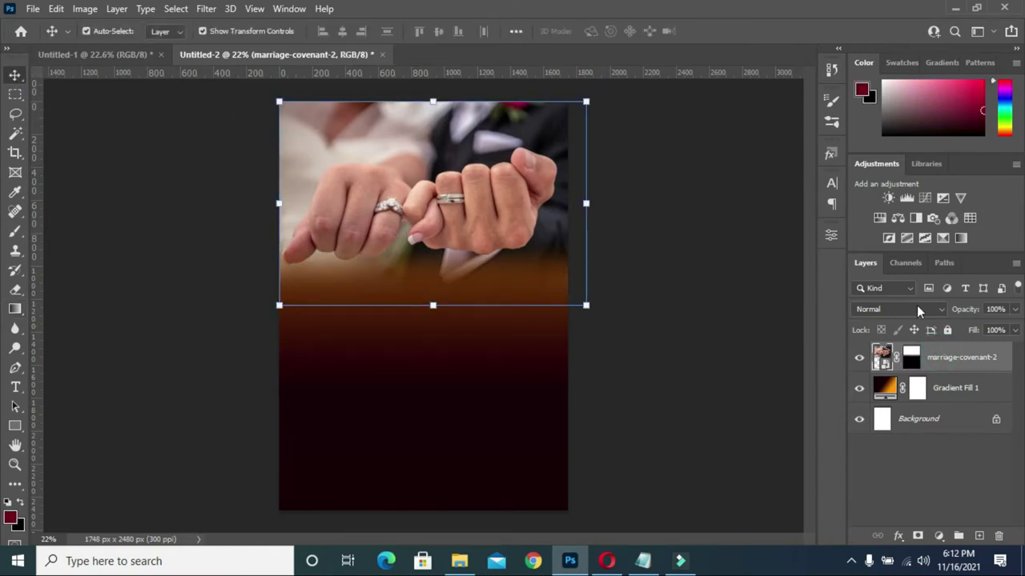
click(917, 310)
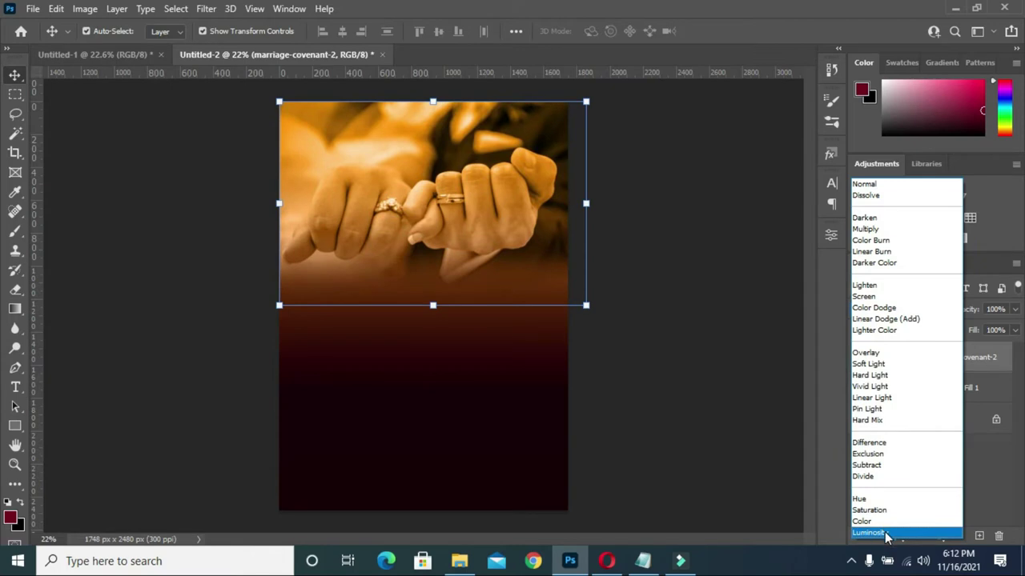
click(886, 533)
click(1005, 311)
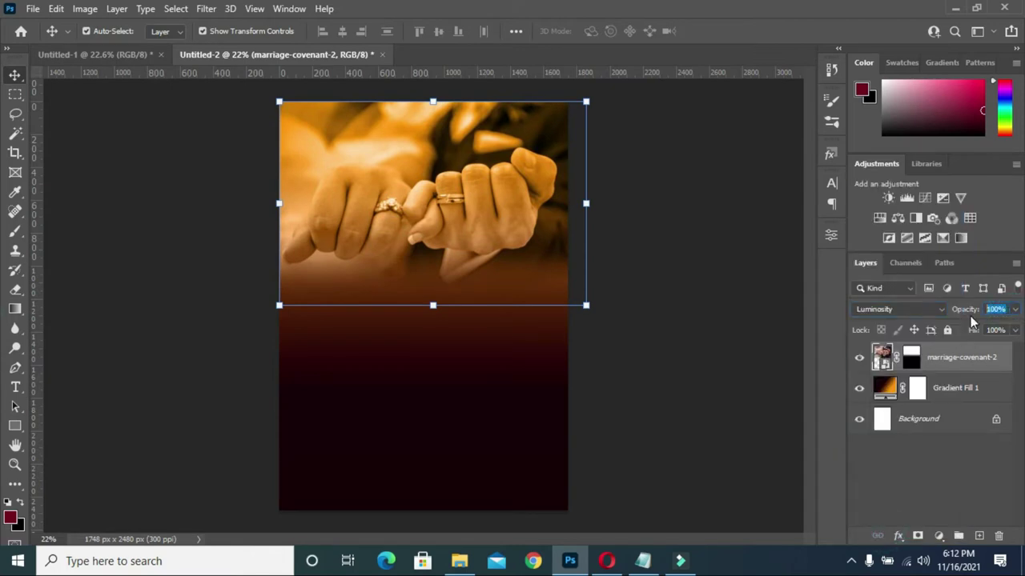
text(55)
click(647, 290)
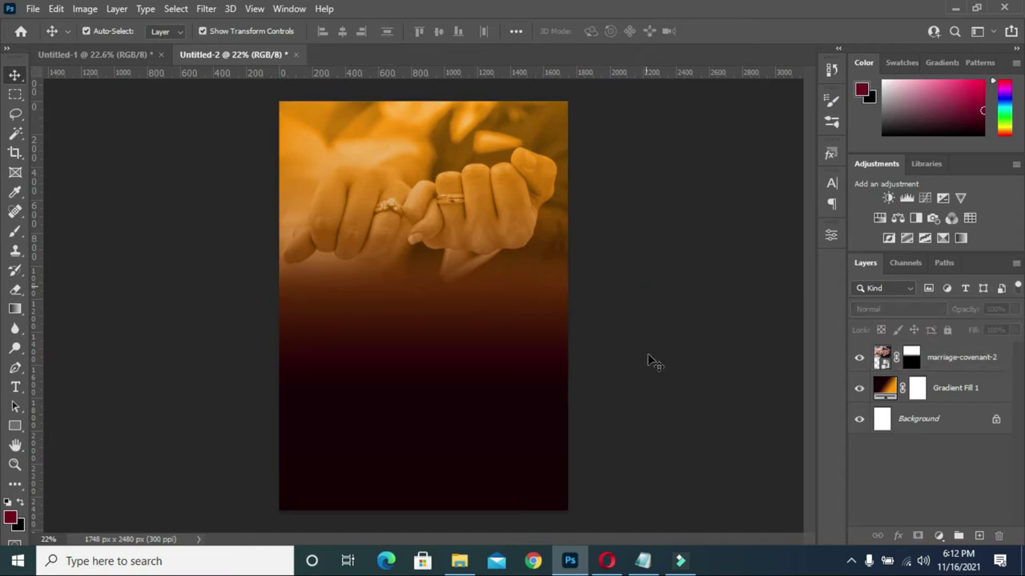
click(643, 560)
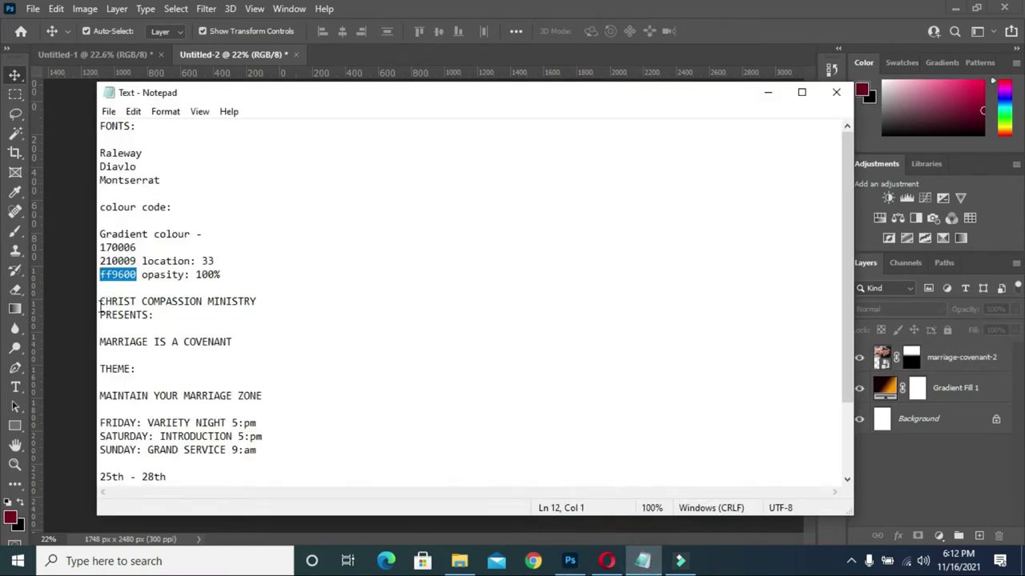
- Copy 'CHRIST COMPASSION MINISTRY' from Notepad and pick the Horizontal Type Tool
drag(102, 301, 260, 301)
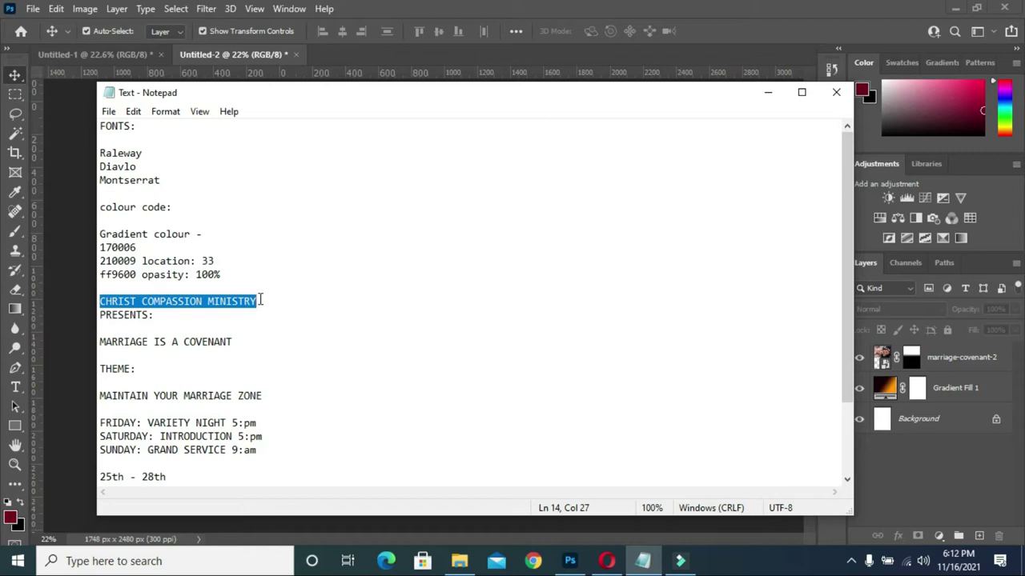
right_click(239, 299)
click(295, 346)
click(768, 92)
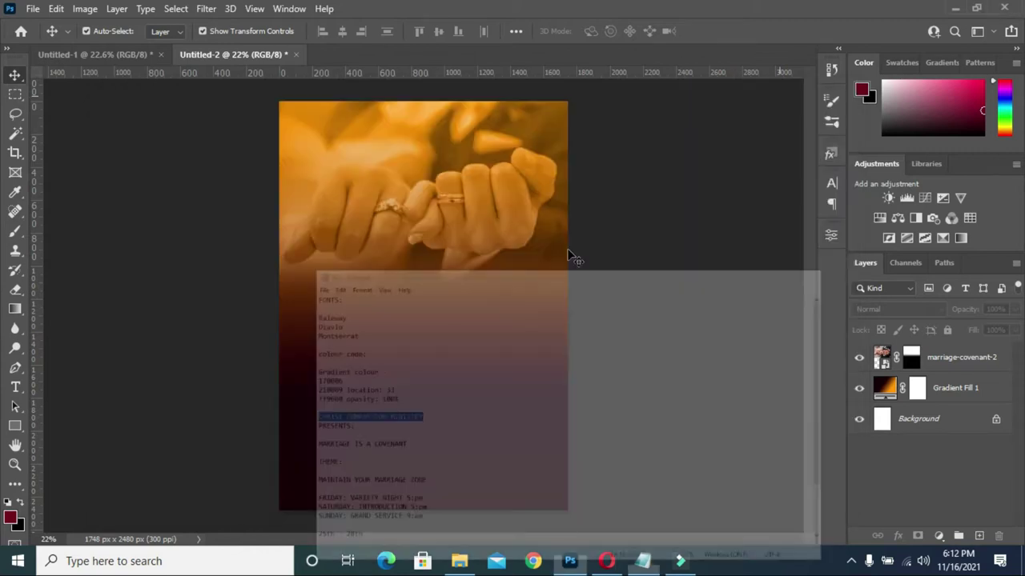
click(15, 387)
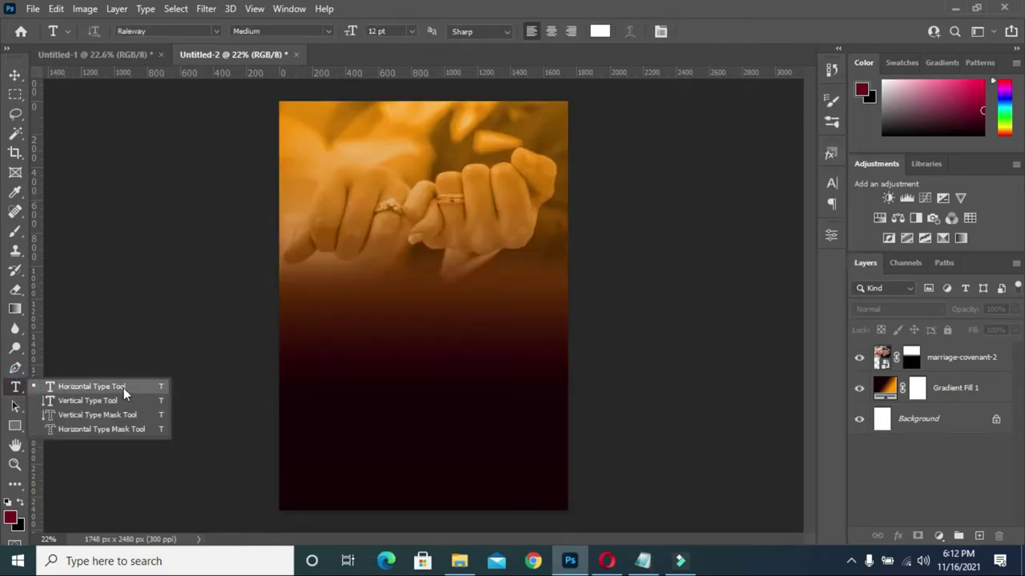
click(120, 390)
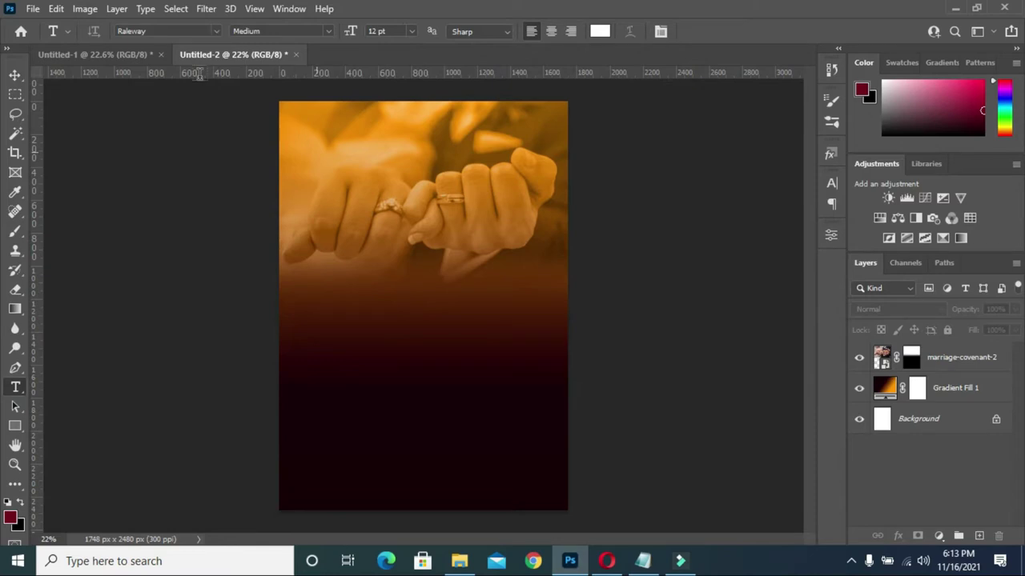
- Paste 'CHRIST COMPASSION MINISTRY' near the top in Raleway SemiBold
click(326, 30)
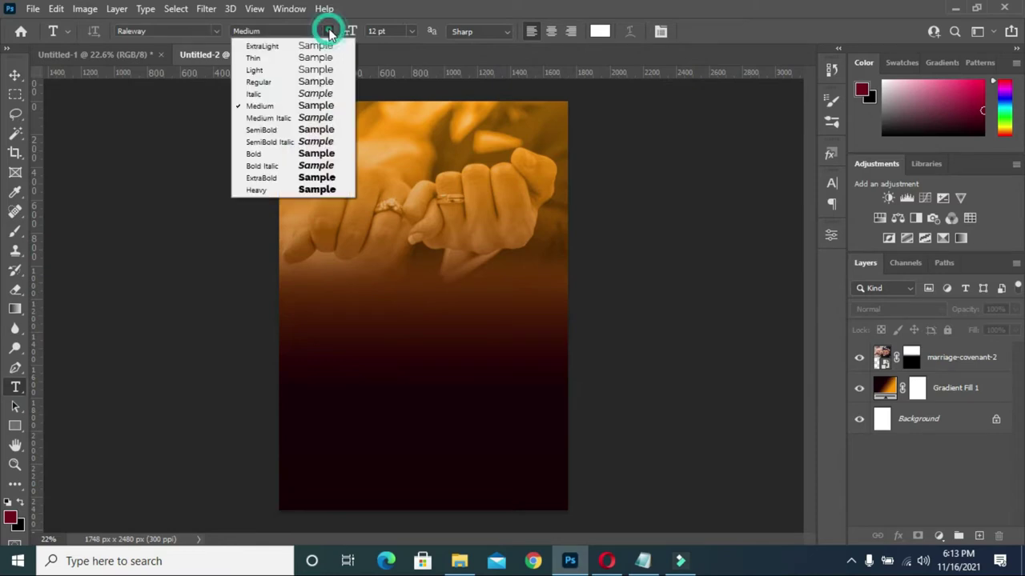
click(269, 131)
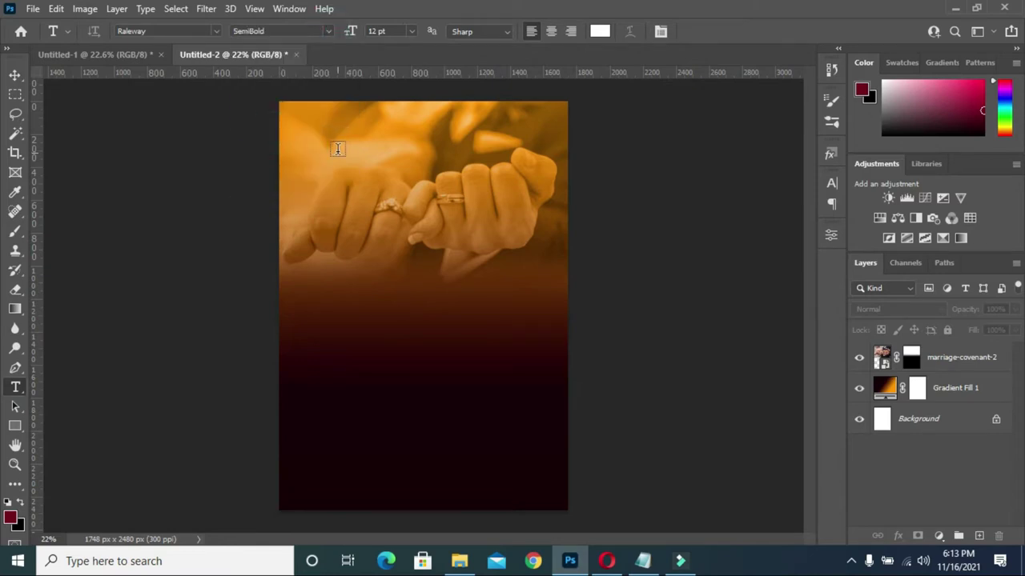
click(417, 136)
key(ctrl+v)
click(717, 31)
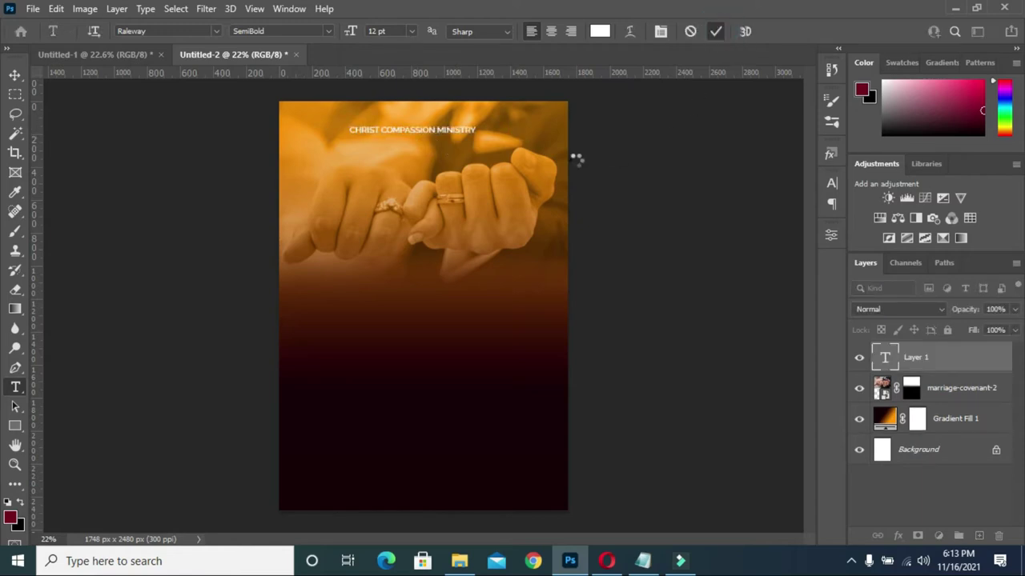
key(ctrl+shift+Right)
key(ctrl+shift+Right)
- Duplicate the title layer and move the copy down to where the photo fades
click(15, 74)
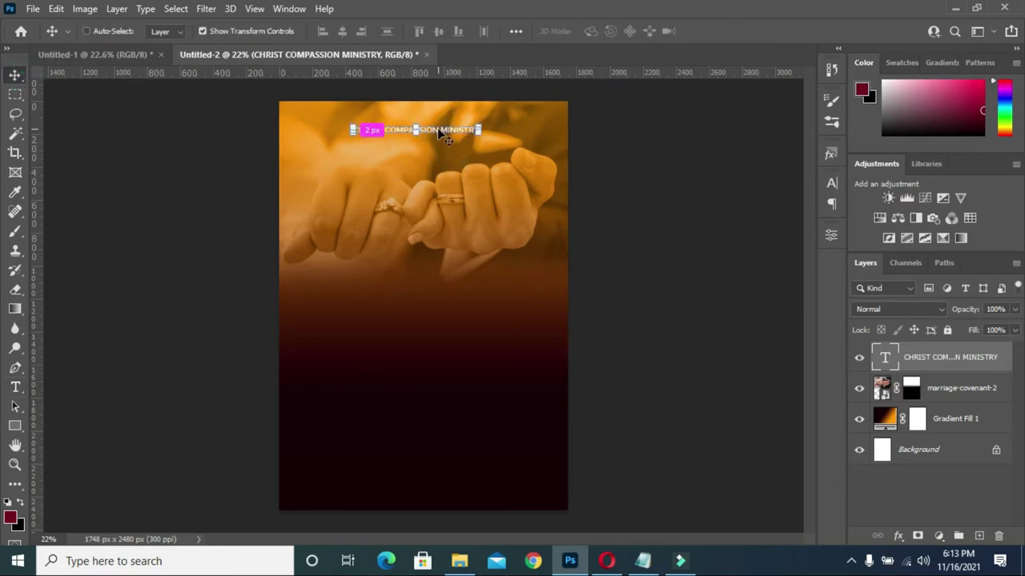
key(ctrl+j)
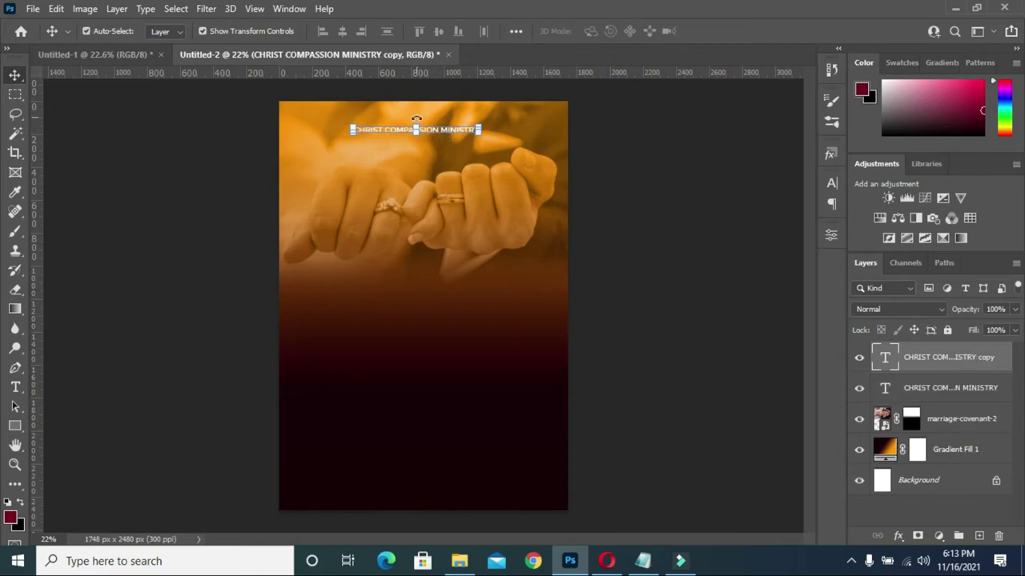
drag(425, 132, 427, 273)
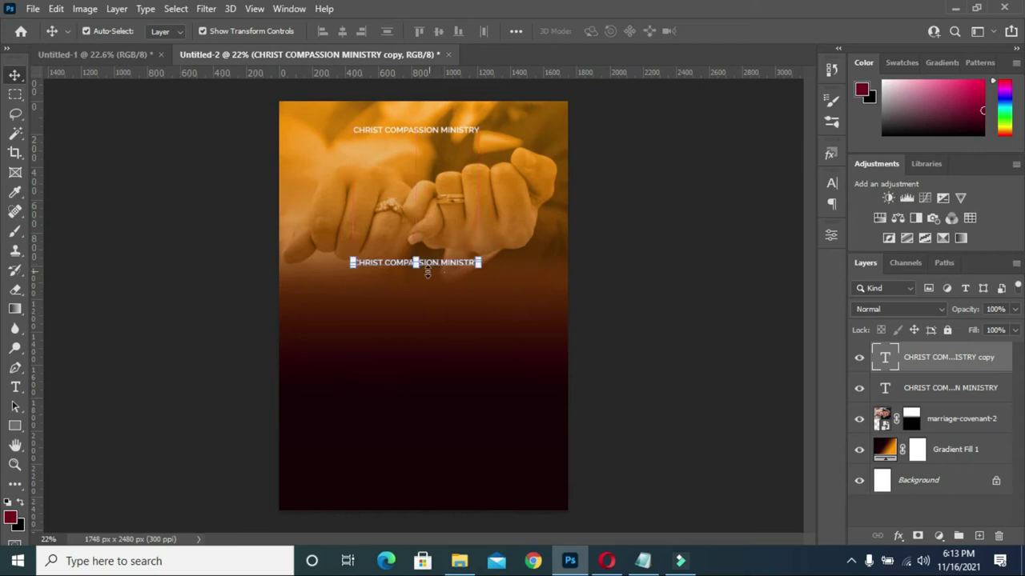
- Replace the lower copy's text with 'PRESENTS:' copied from the notes
double_click(430, 263)
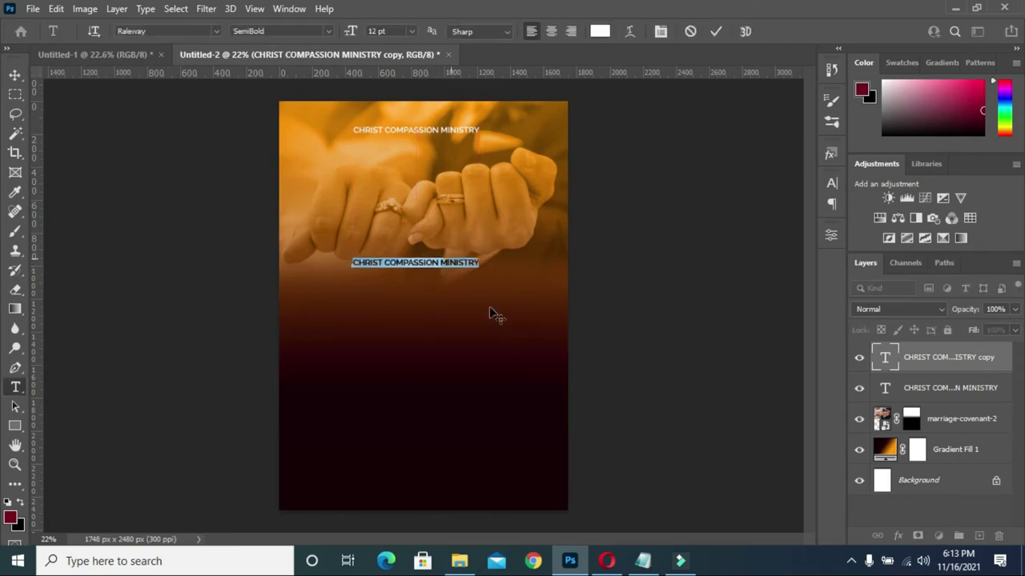
click(642, 560)
double_click(149, 317)
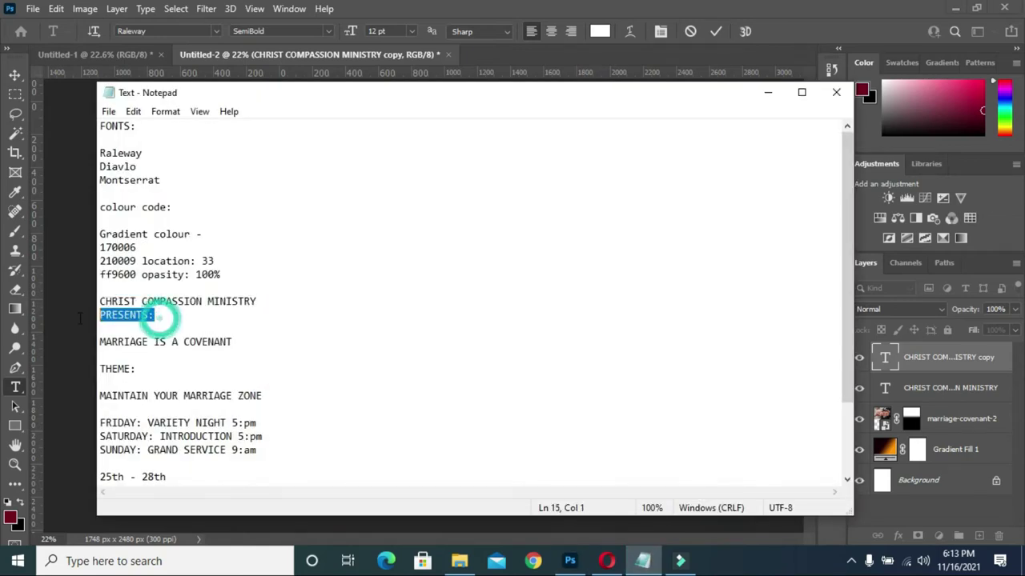
key(ctrl+c)
click(767, 92)
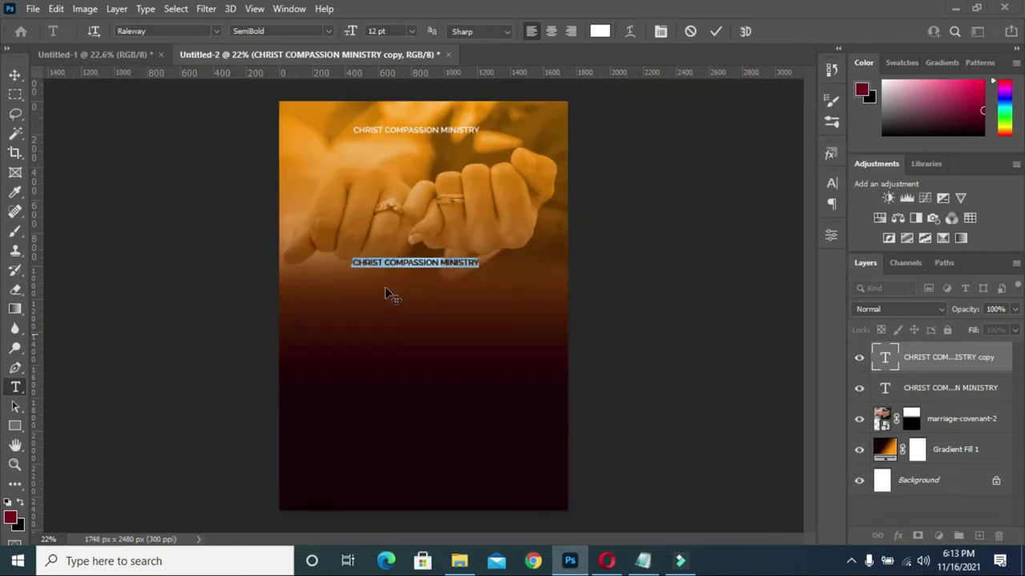
key(ctrl+v)
click(715, 33)
- Centre PRESENTS: and the CHRIST COMPASSION MINISTRY title horizontally on the canvas
key(v)
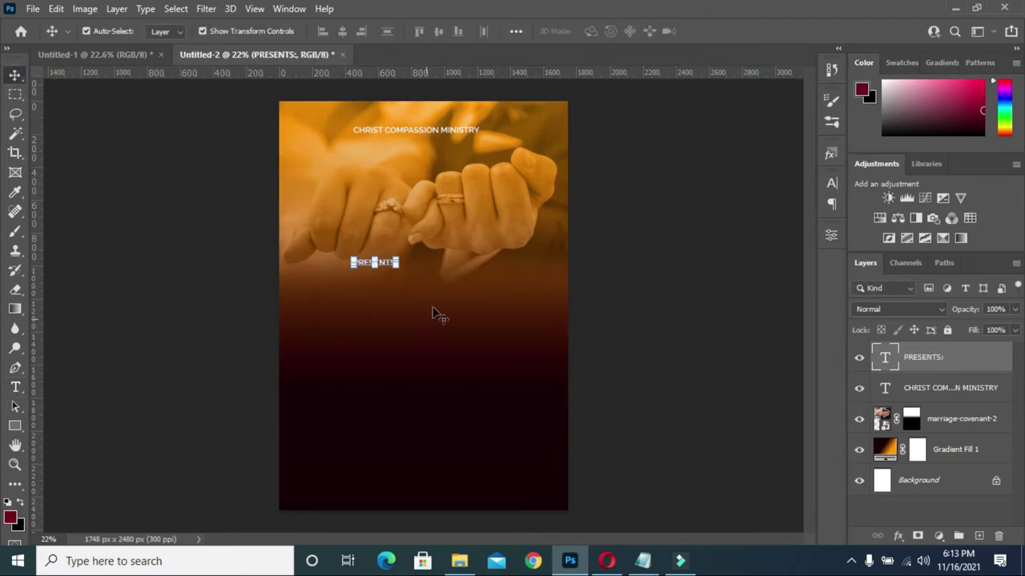
key(ctrl+a)
click(341, 31)
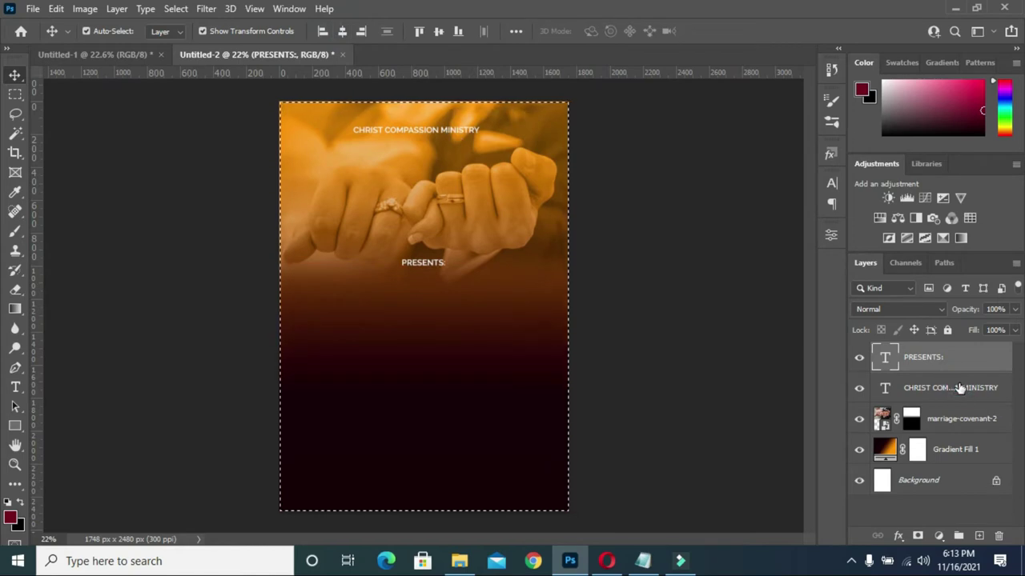
click(960, 387)
click(342, 30)
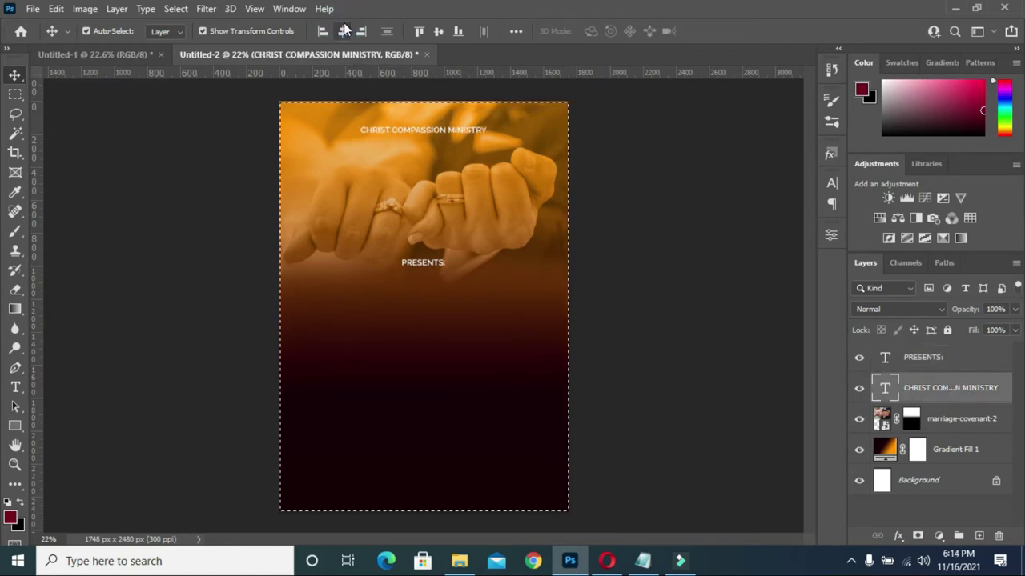
key(ctrl+d)
click(651, 221)
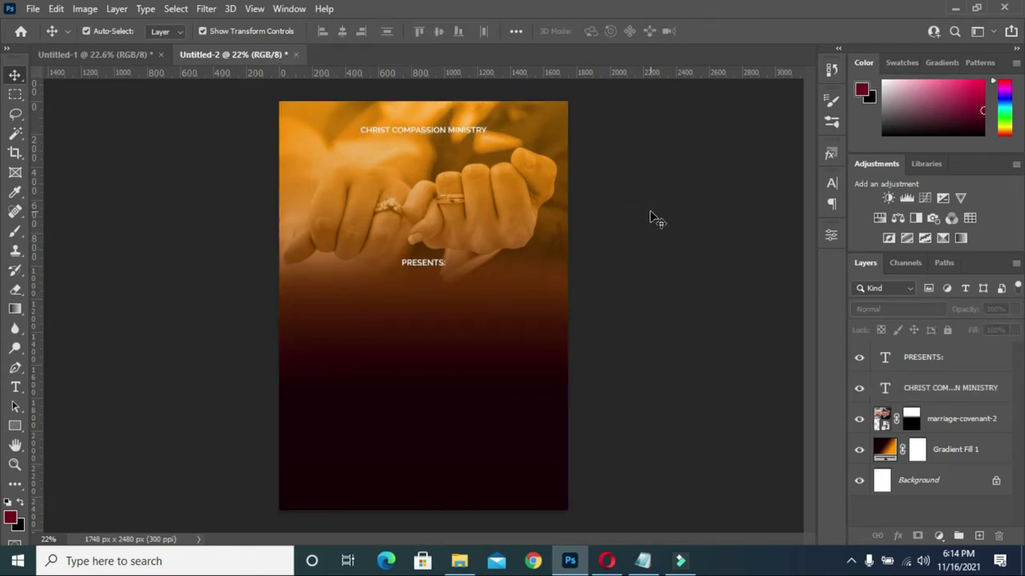
- Place a title duplicate just below it and retype it as 'WOMEN FELLOWSHIP'
click(444, 131)
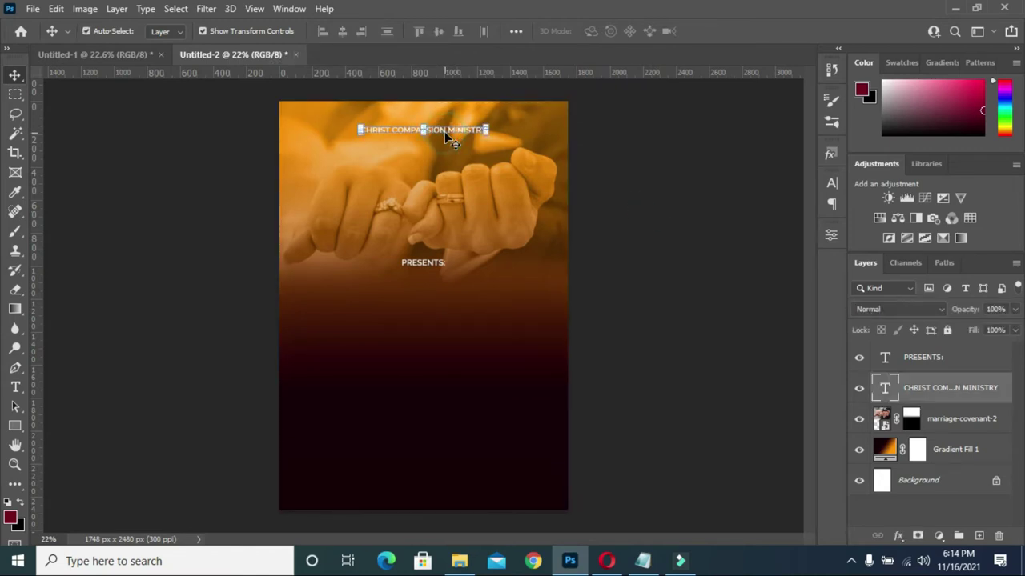
drag(434, 132, 445, 146)
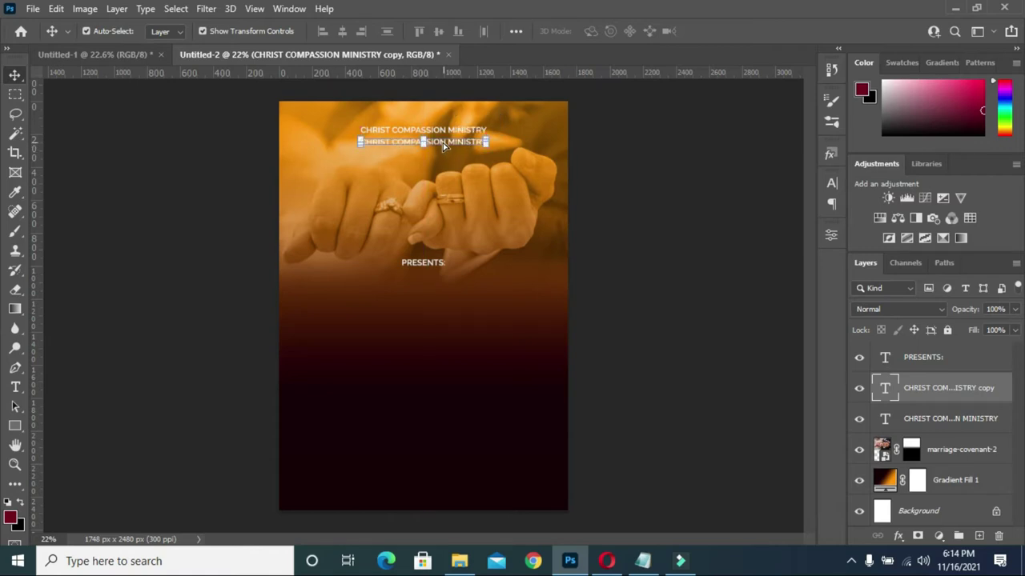
key(t)
click(434, 141)
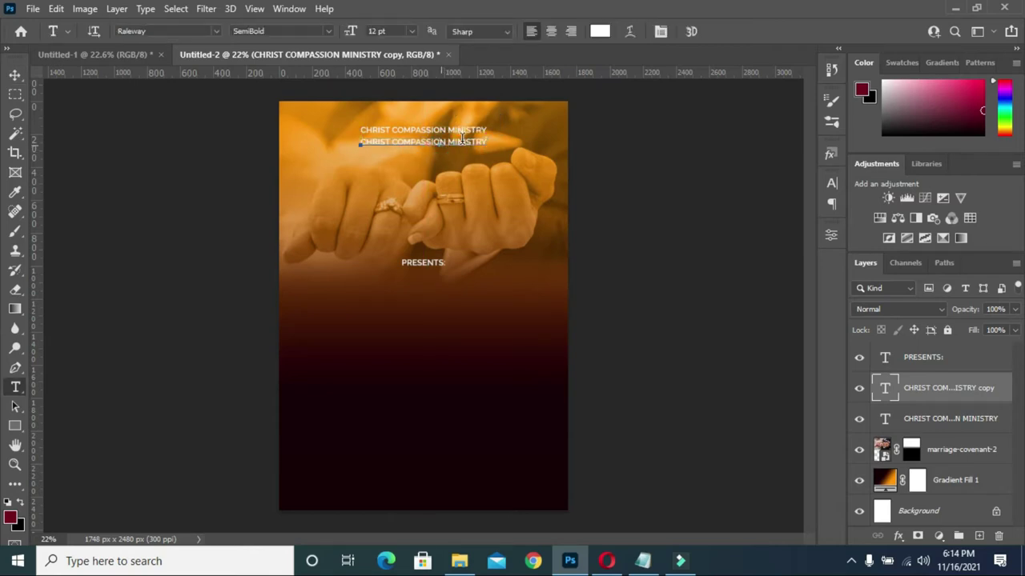
key(ctrl+a)
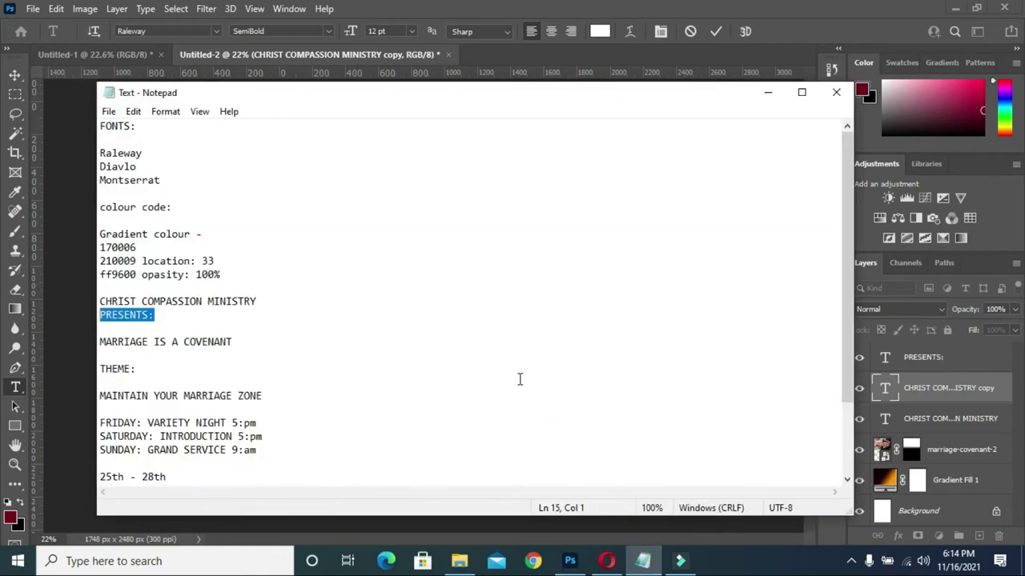
click(767, 92)
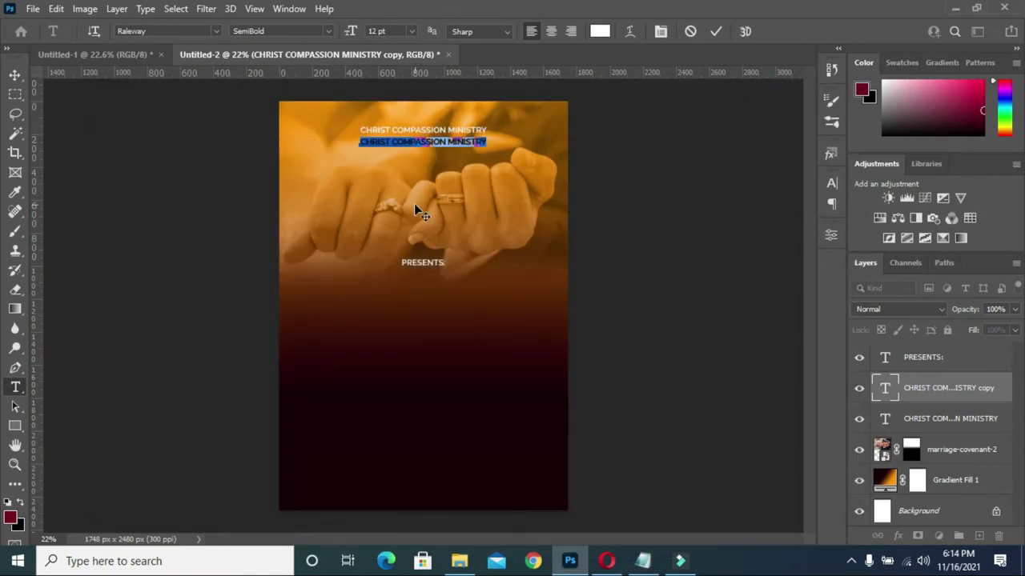
text(WO)
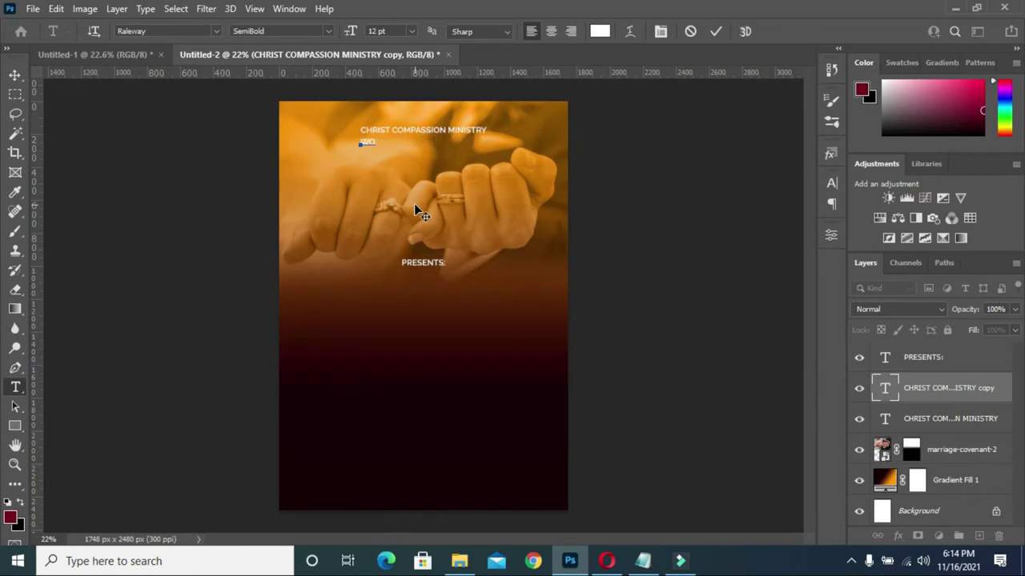
text(MEN FELLOWSHIP)
click(716, 31)
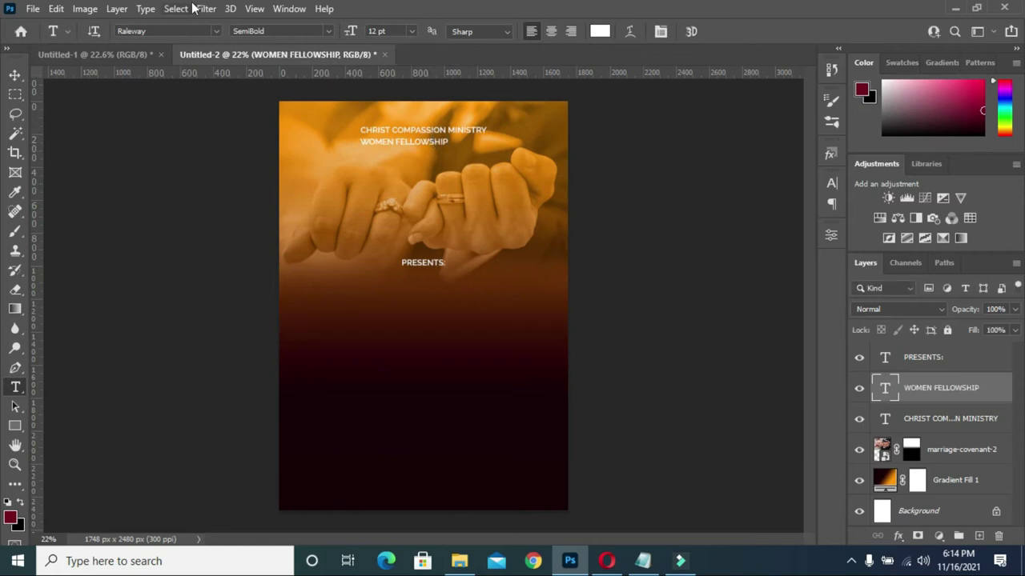
- Set WOMEN FELLOWSHIP in the Diavlo font with Bold style
click(216, 31)
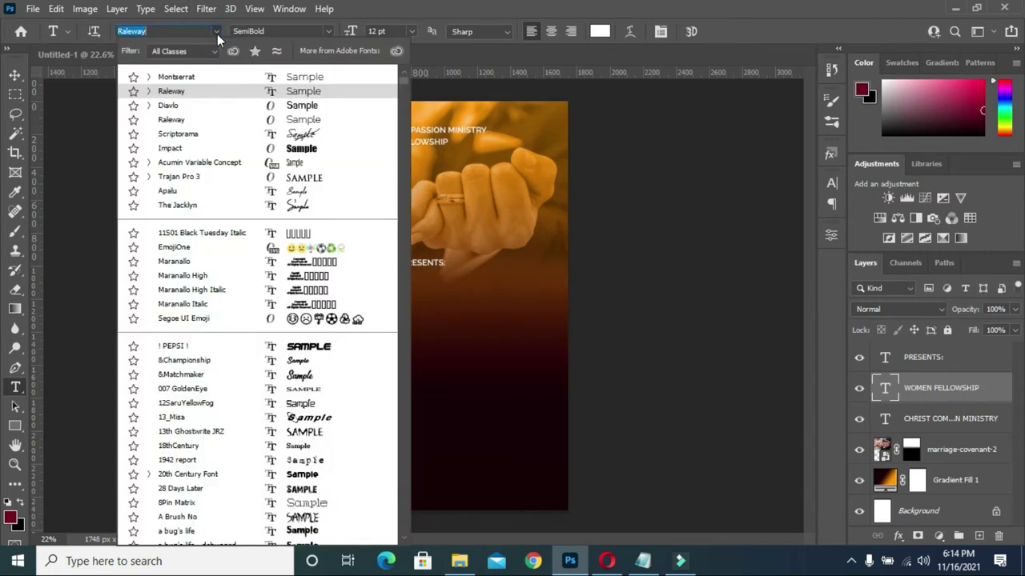
click(171, 106)
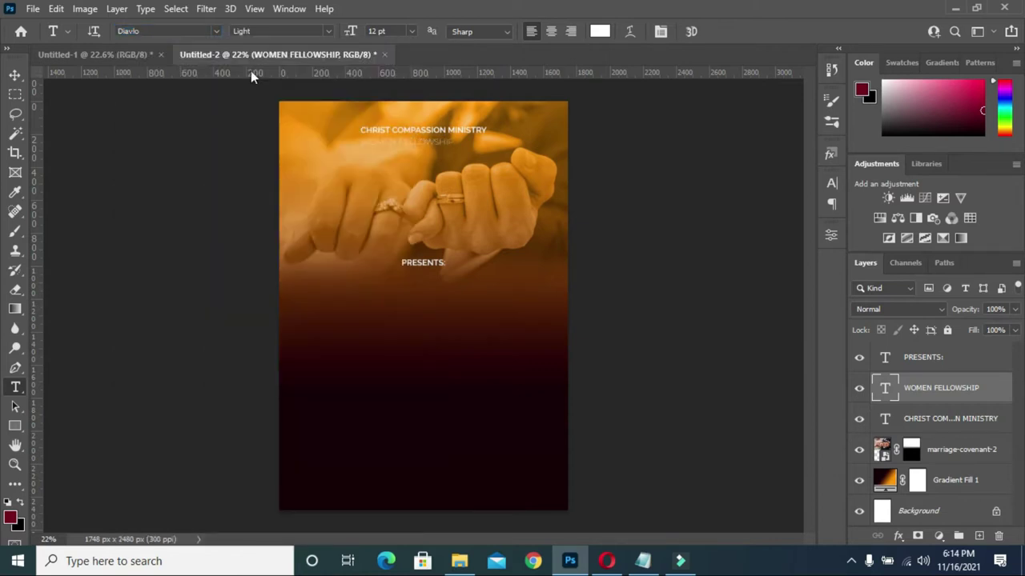
click(329, 30)
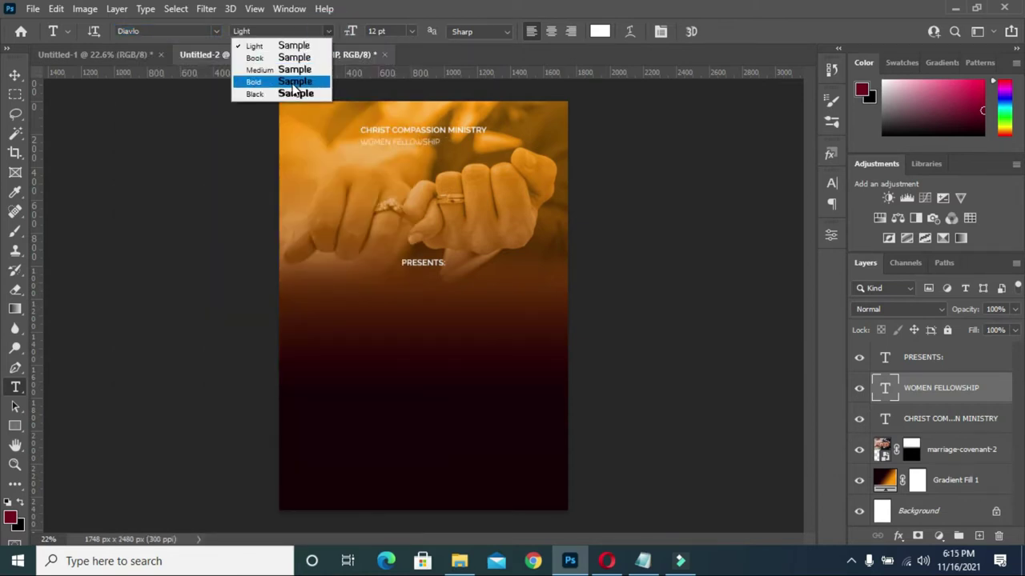
click(292, 83)
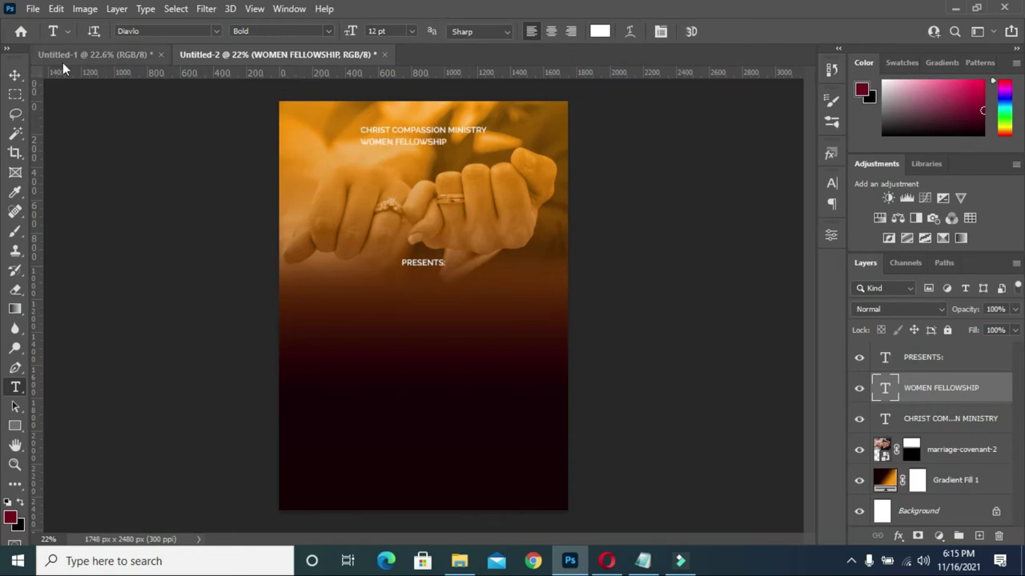
click(14, 75)
- Enlarge WOMEN FELLOWSHIP to about 202% and CHRIST COMPASSION MINISTRY to about 138%
mouse_move(445, 143)
mouse_down()
mouse_move(538, 168)
mouse_move(534, 148)
mouse_move(452, 147)
mouse_move(454, 155)
mouse_up()
key(Up)
key(Up)
key(Up)
key(Up)
key(Up)
key(Up)
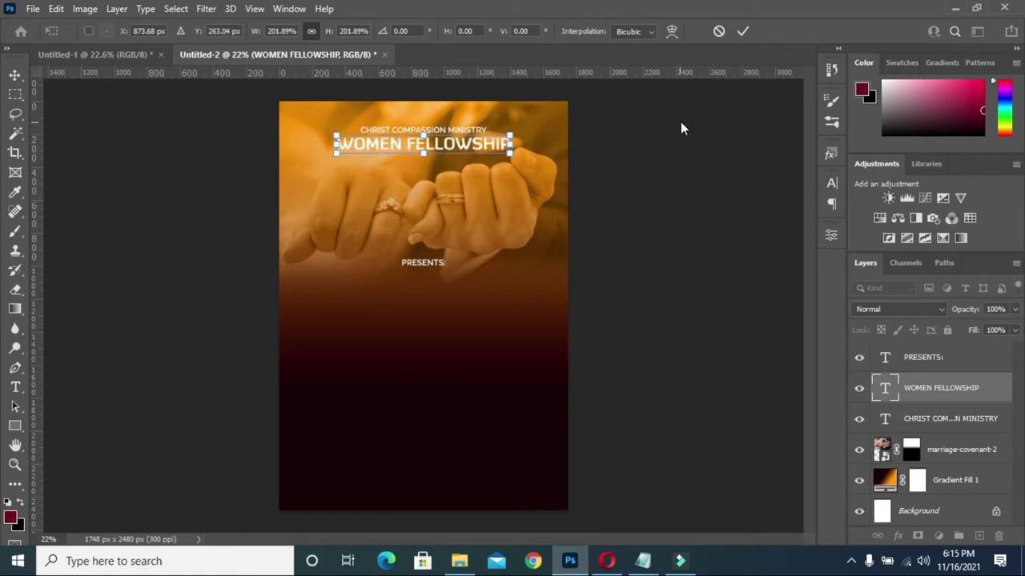
click(617, 125)
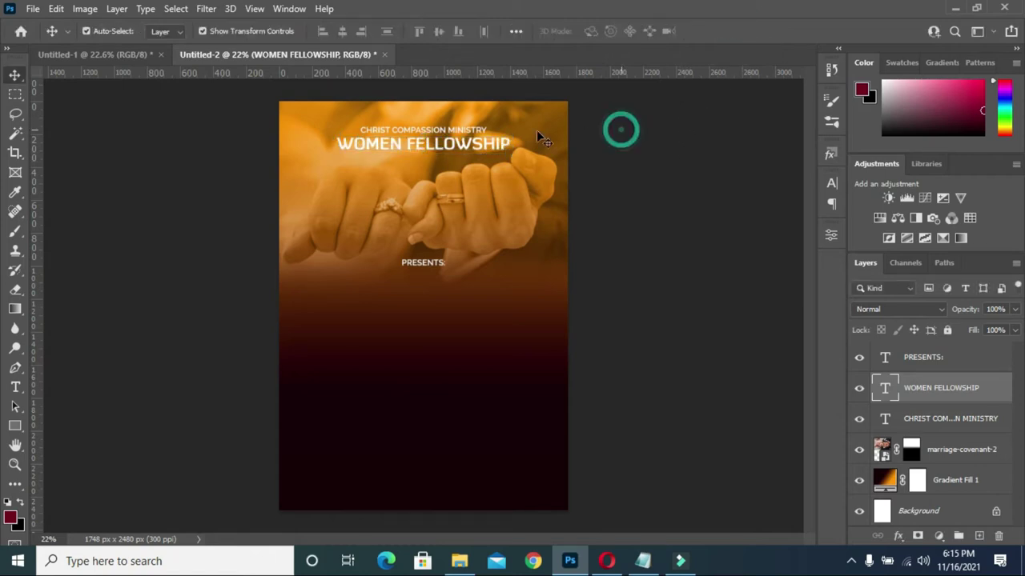
click(447, 132)
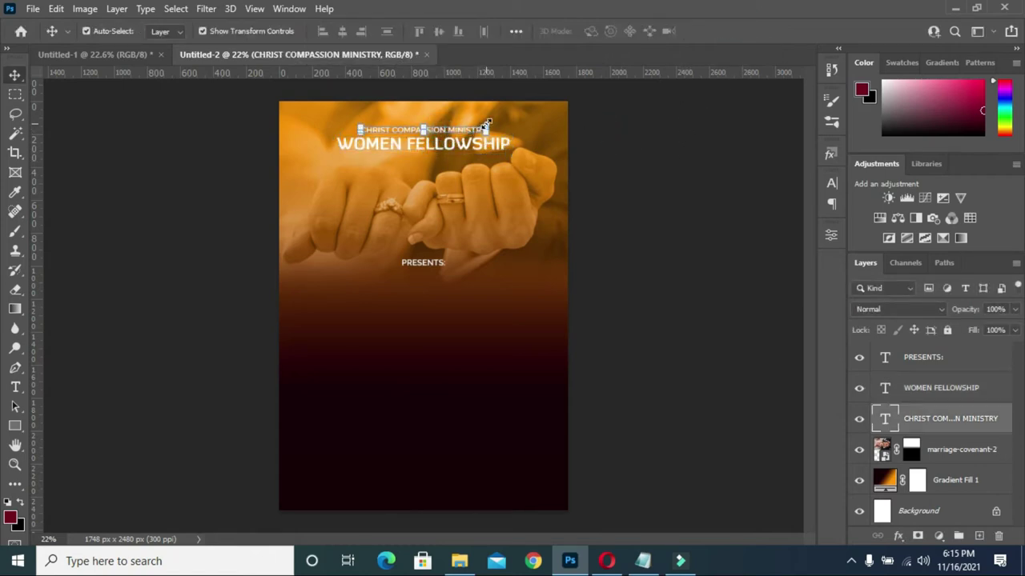
click(485, 125)
drag(486, 125, 506, 118)
click(744, 32)
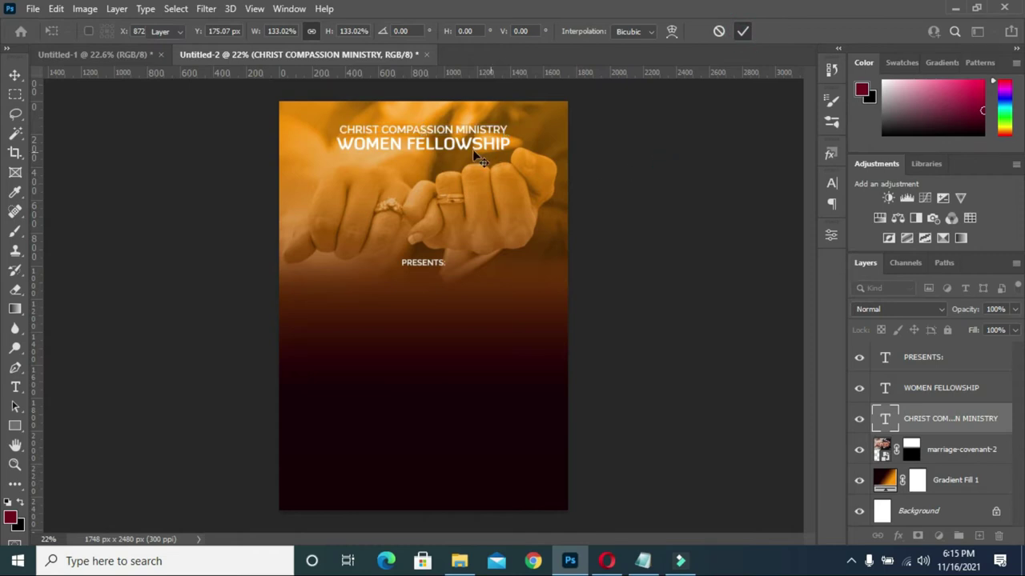
- Shrink WOMEN FELLOWSHIP slightly to match the top line's width
click(478, 152)
drag(510, 151, 505, 149)
click(743, 31)
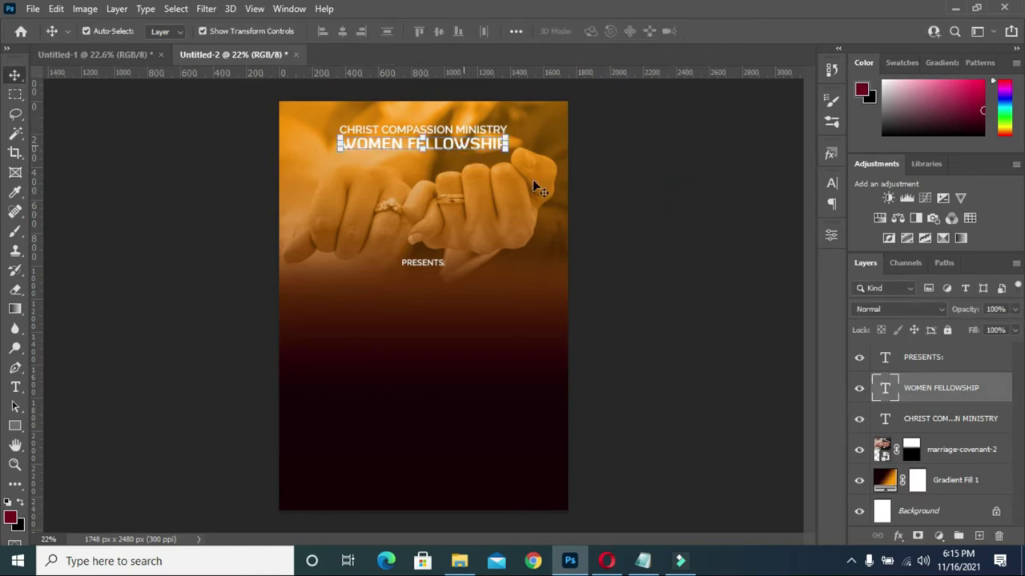
click(621, 178)
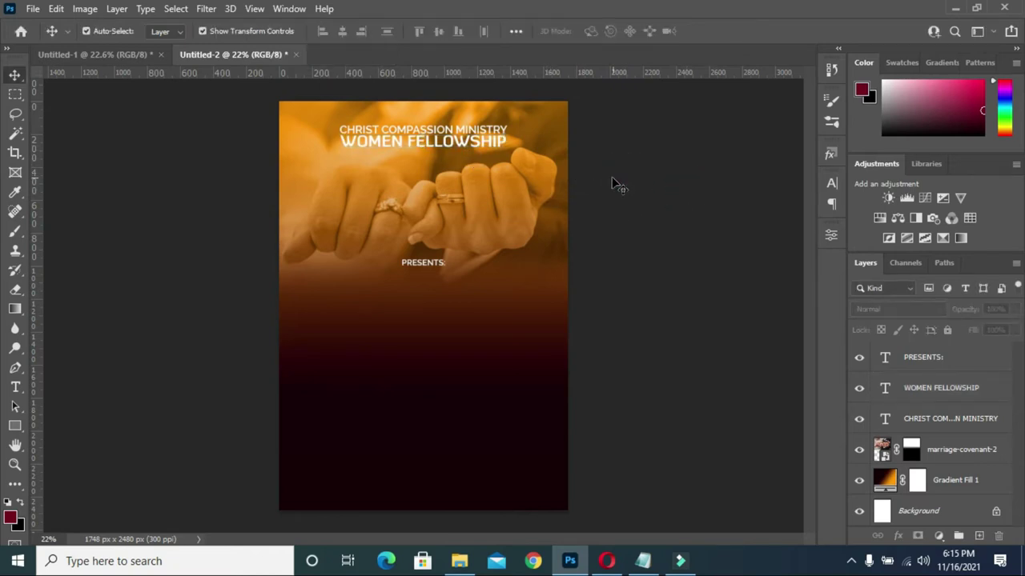
- Change WOMEN FELLOWSHIP to Diavlo Black and scale it to about 97%
click(490, 146)
click(830, 183)
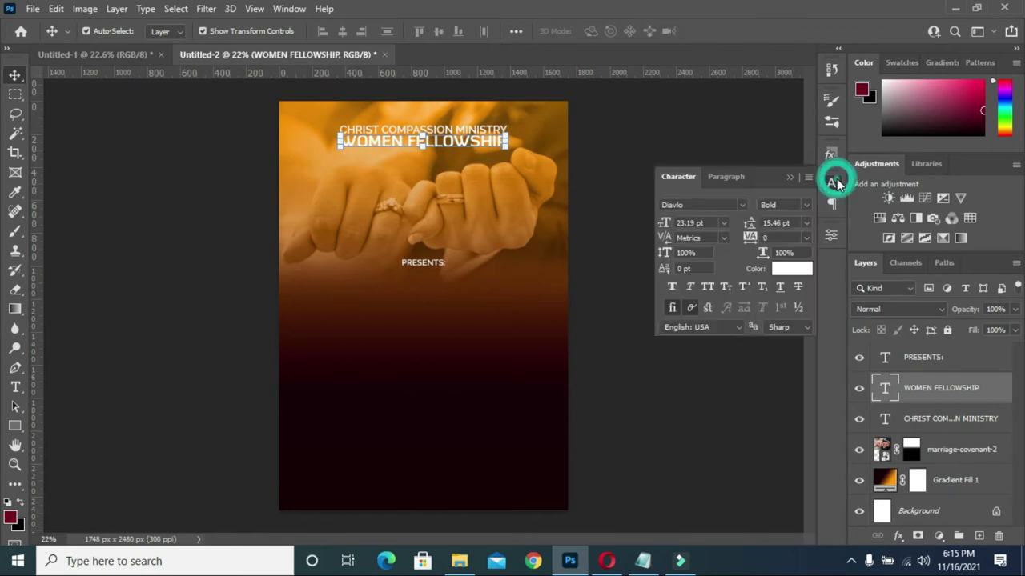
click(805, 205)
click(778, 269)
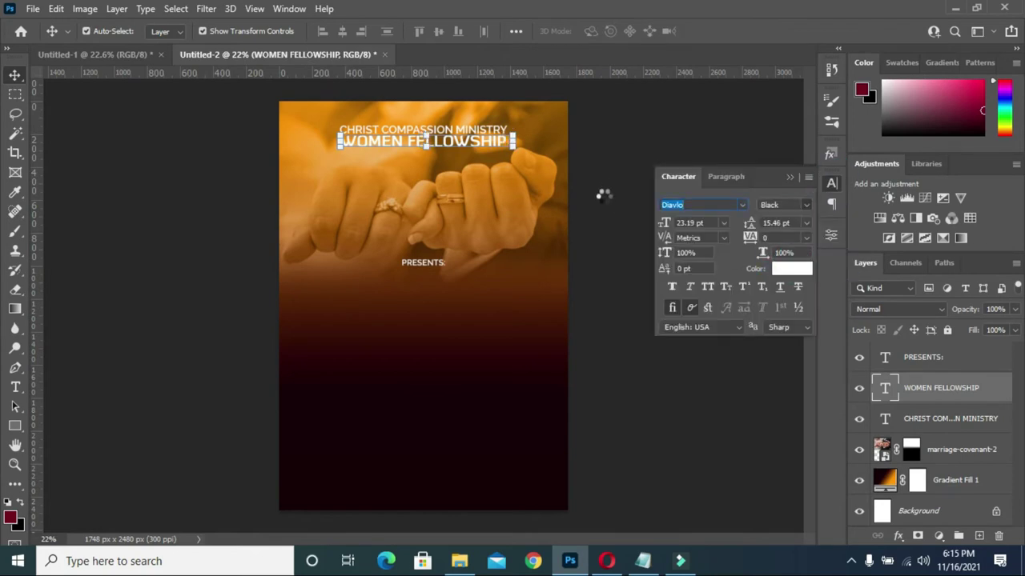
click(795, 179)
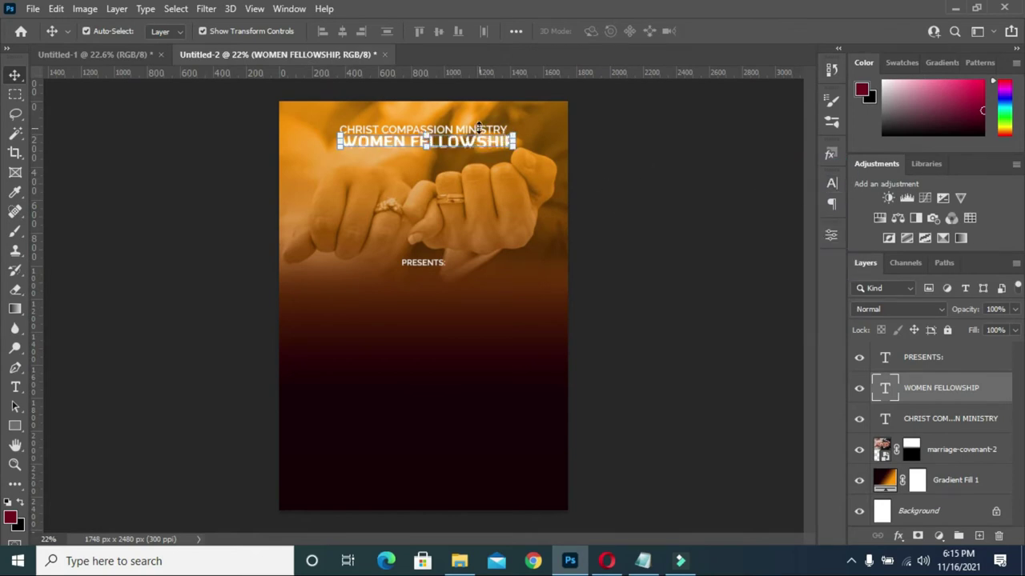
scroll(506, 138, up, 3)
drag(546, 132, 538, 138)
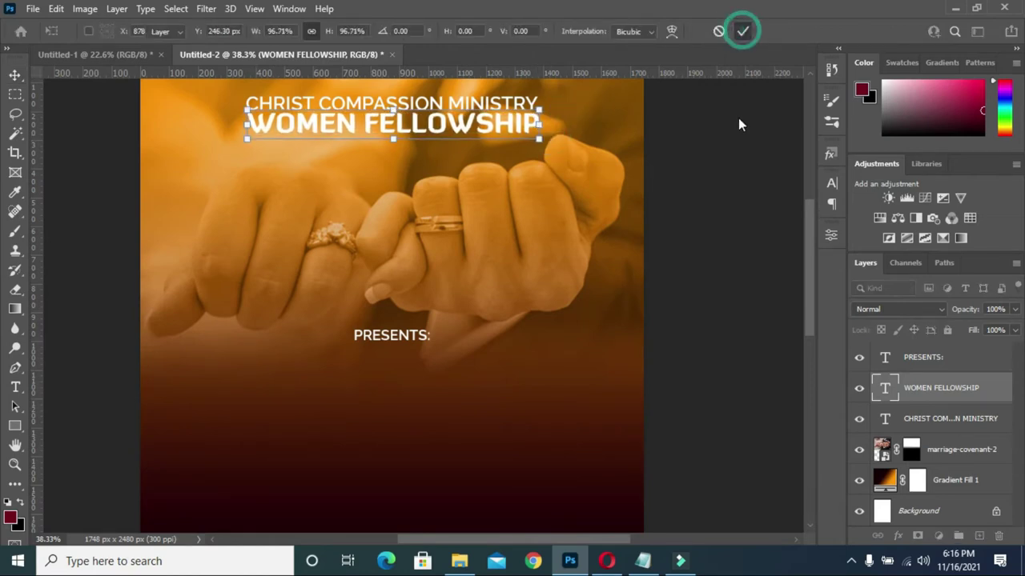
click(742, 31)
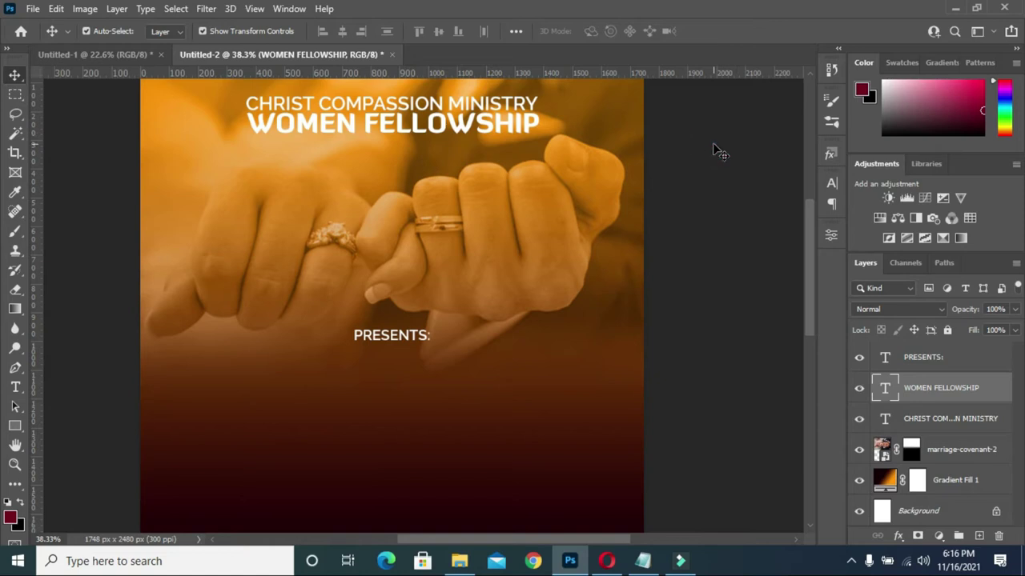
click(713, 143)
- Copy MARRIAGE IS A COVENANT from the notes and paste it as a new text line below PRESENTS:
scroll(646, 120, down, 5)
click(643, 560)
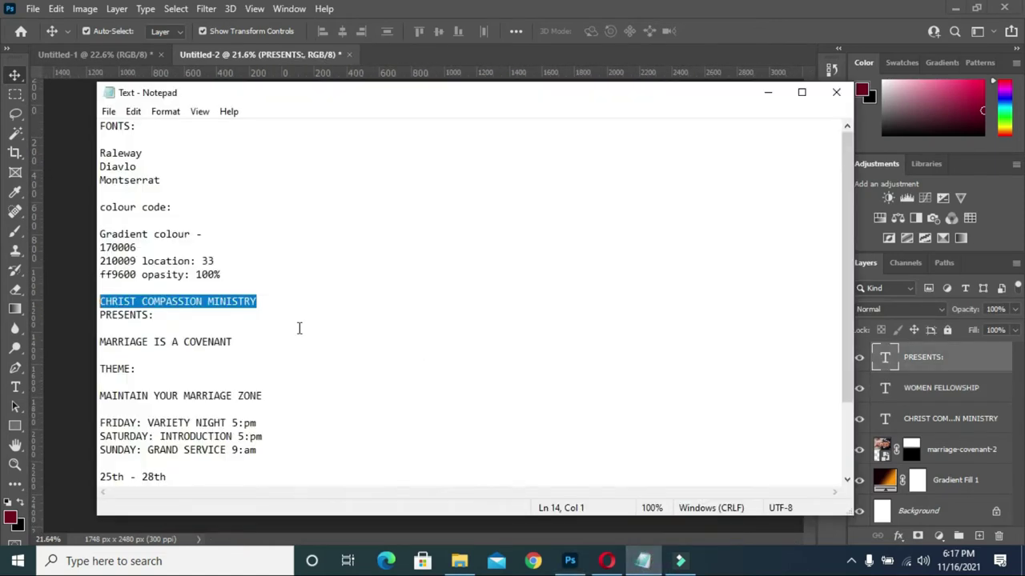
click(106, 354)
drag(105, 353, 112, 331)
key(ctrl+c)
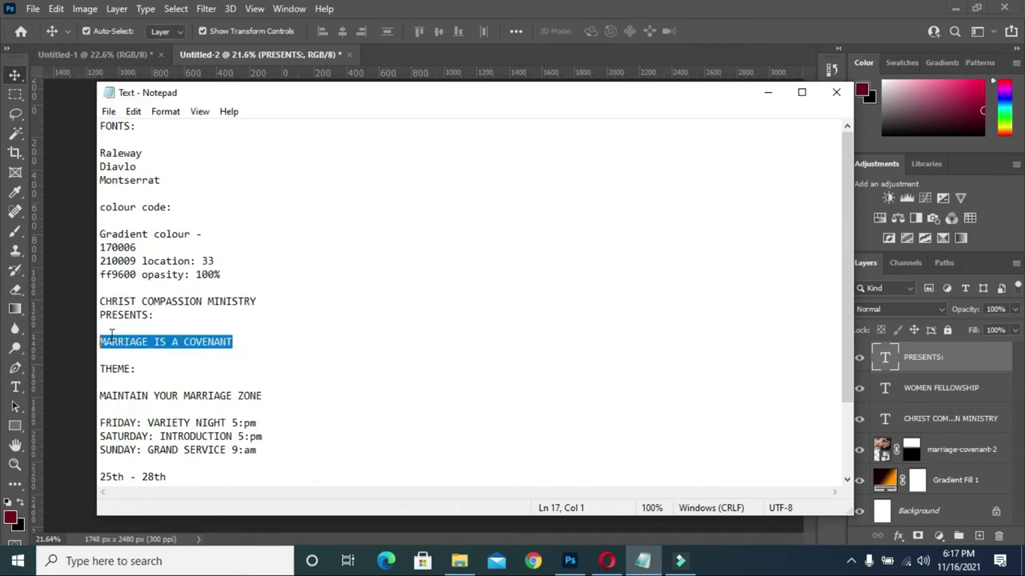
click(767, 92)
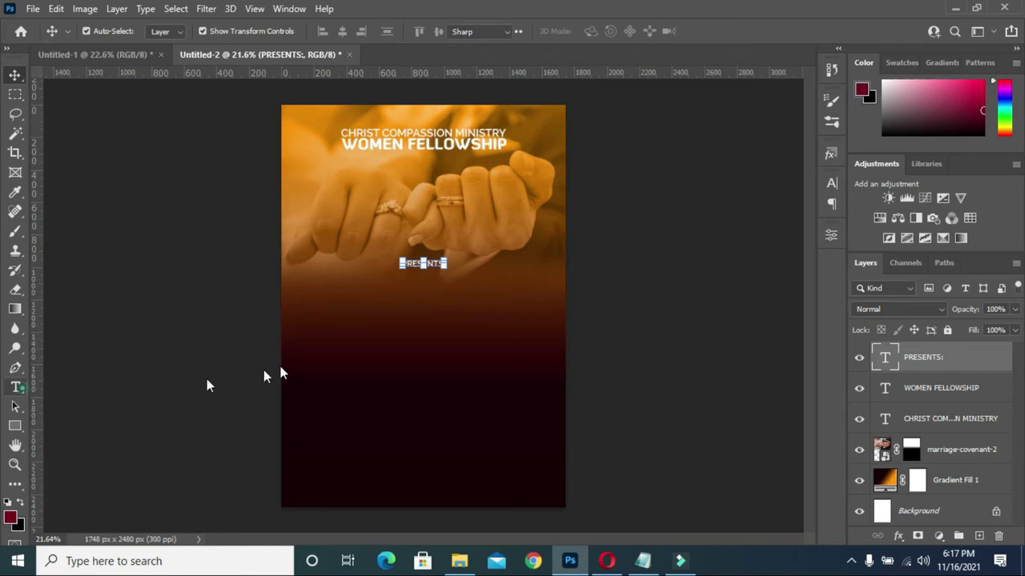
click(15, 387)
click(120, 386)
click(339, 323)
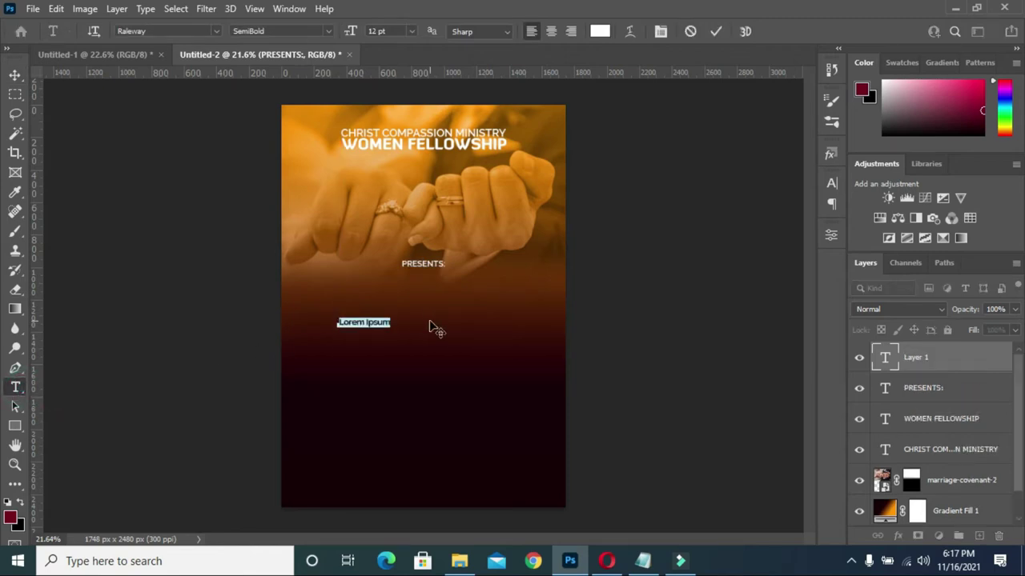
click(432, 323)
key(ctrl+a)
key(ctrl+v)
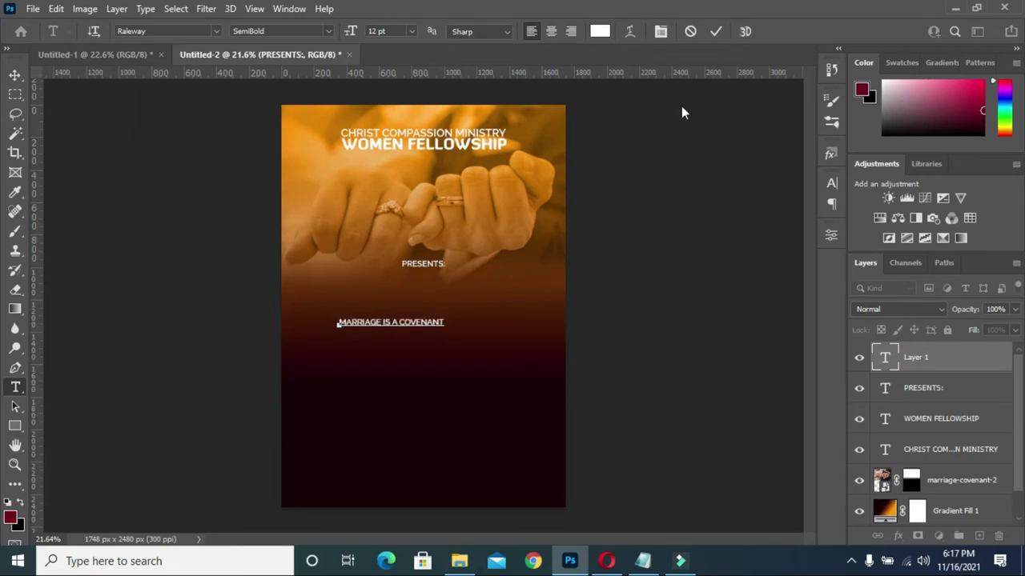
click(716, 31)
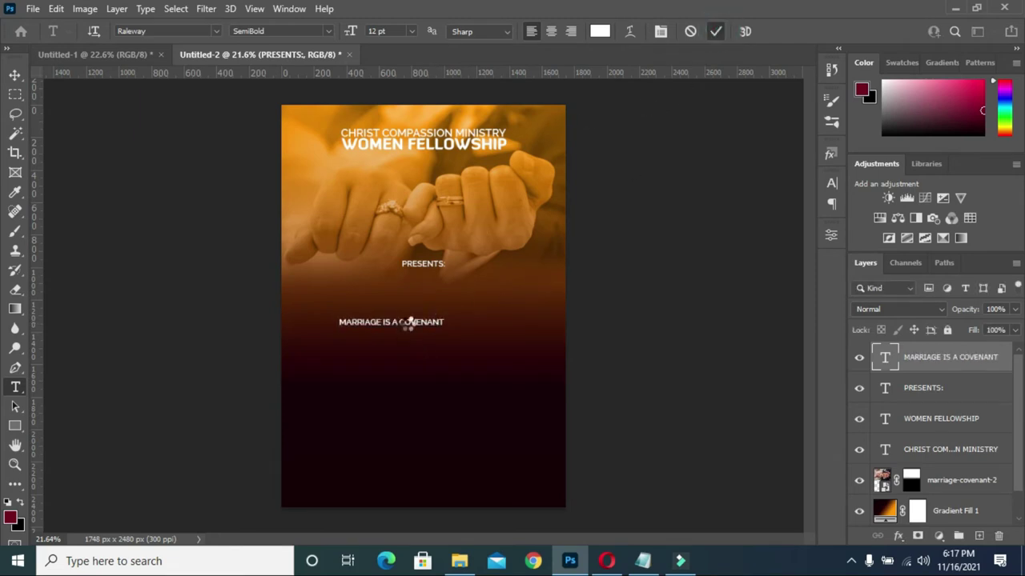
- Enlarge the MARRIAGE IS A COVENANT headline to about 176% and position it just below PRESENTS:
click(15, 74)
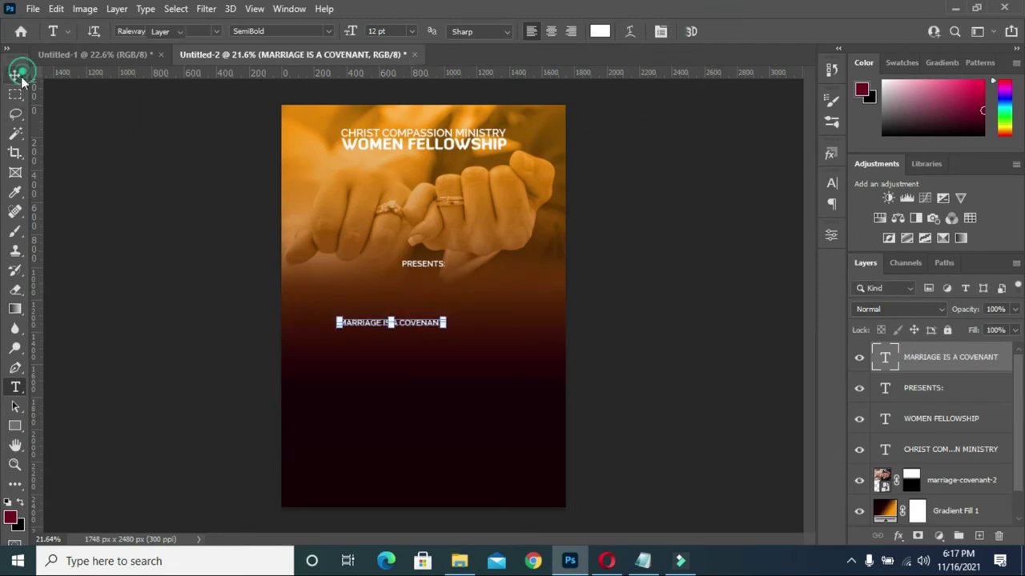
drag(415, 322, 470, 293)
click(742, 31)
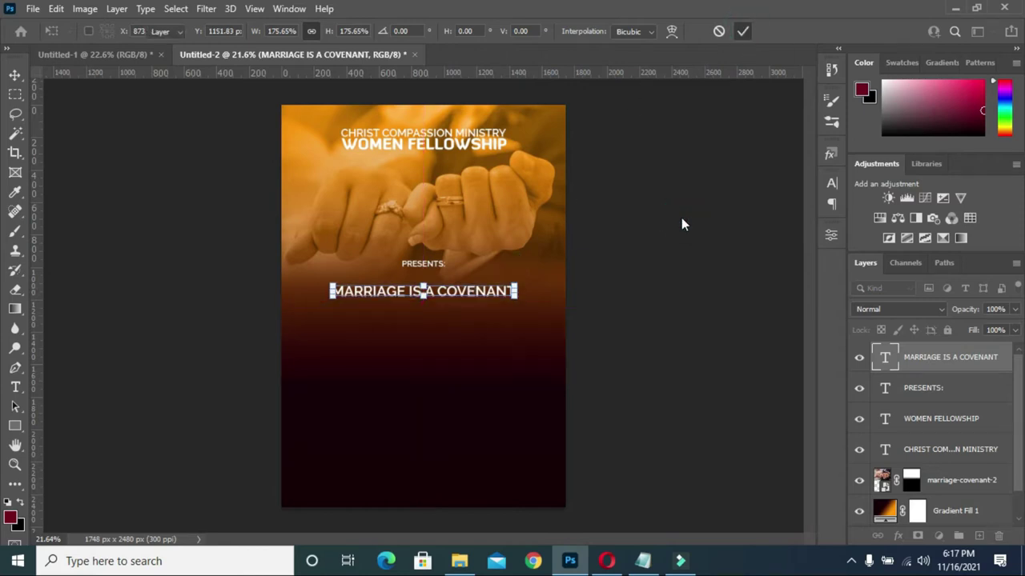
click(573, 332)
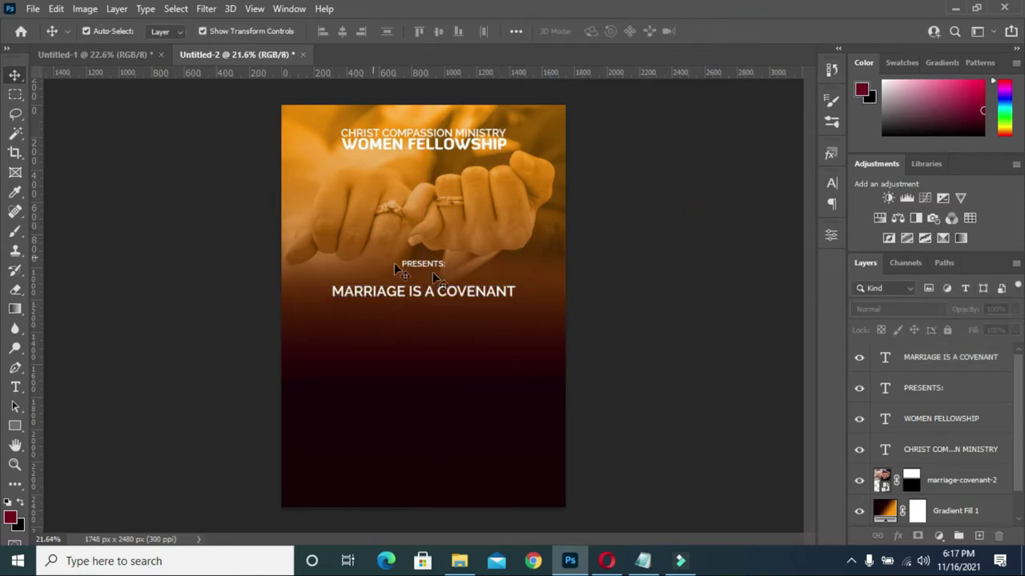
click(463, 297)
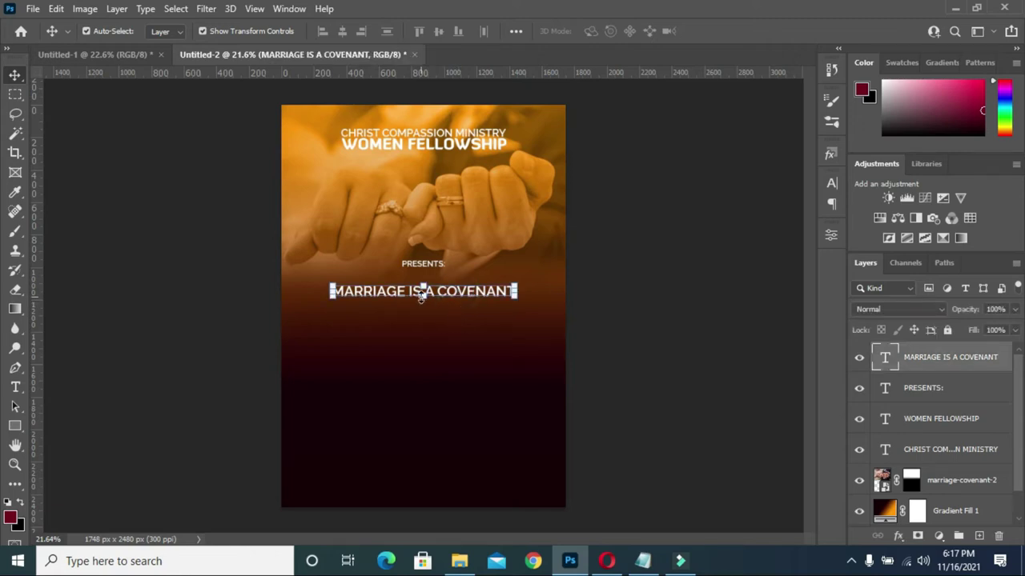
click(422, 264)
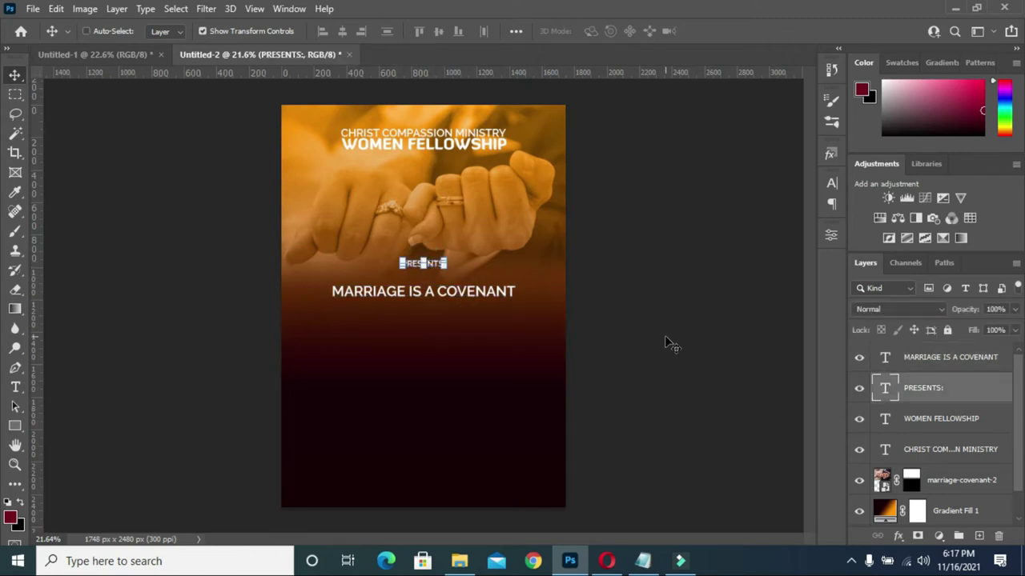
- Duplicate the PRESENTS: layer and move the copy below MARRIAGE IS A COVENANT
key(ctrl+j)
drag(948, 394, 928, 365)
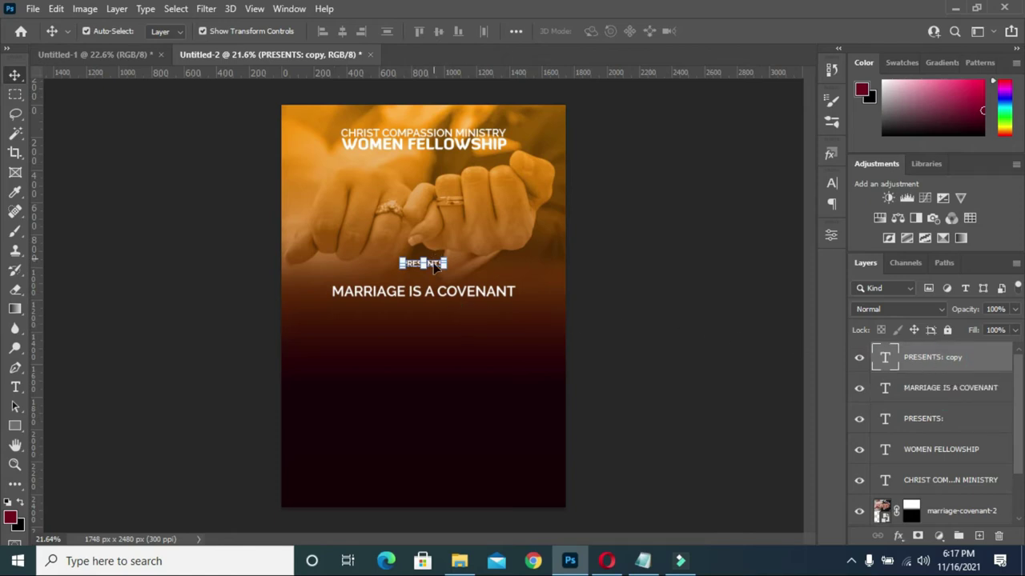
drag(437, 267, 437, 332)
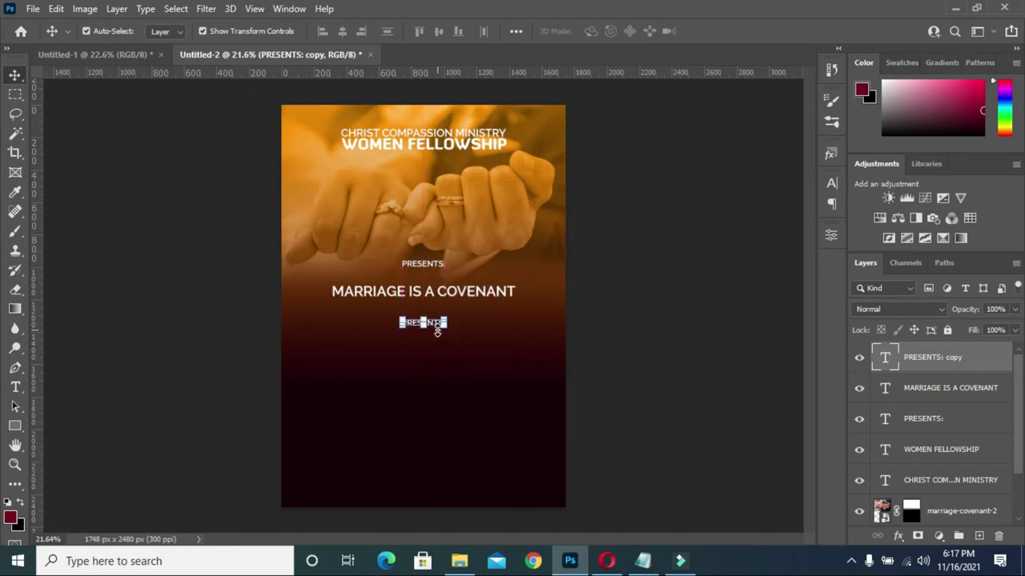
- Replace the duplicated line's text with THEME: copied from the notes
double_click(423, 323)
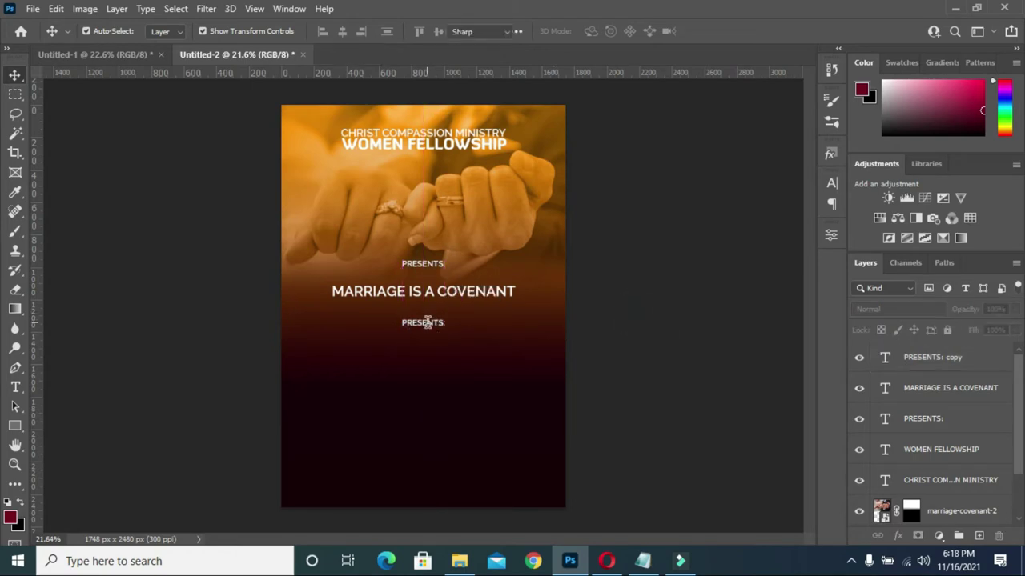
key(ctrl+a)
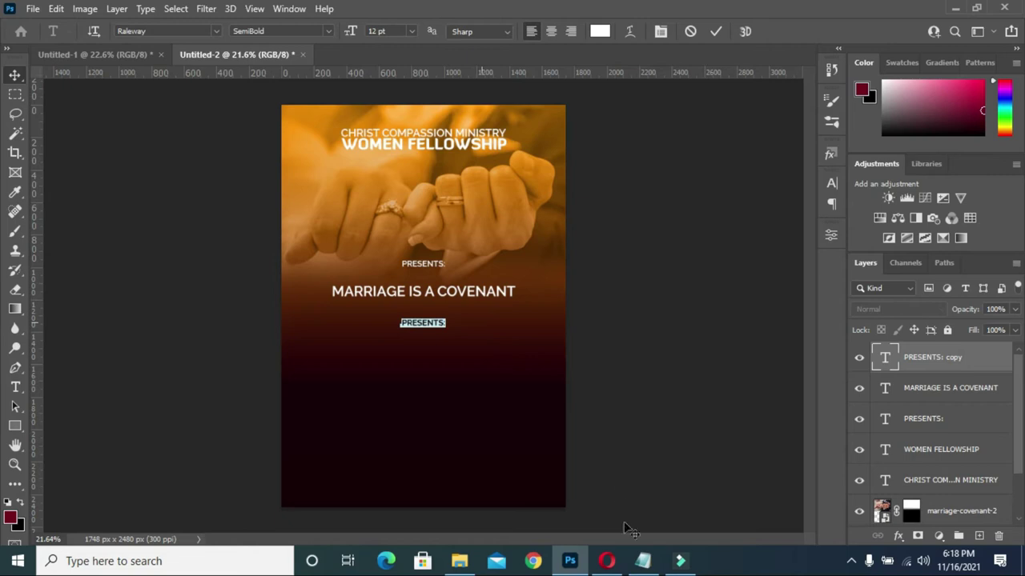
click(643, 560)
drag(137, 369, 99, 369)
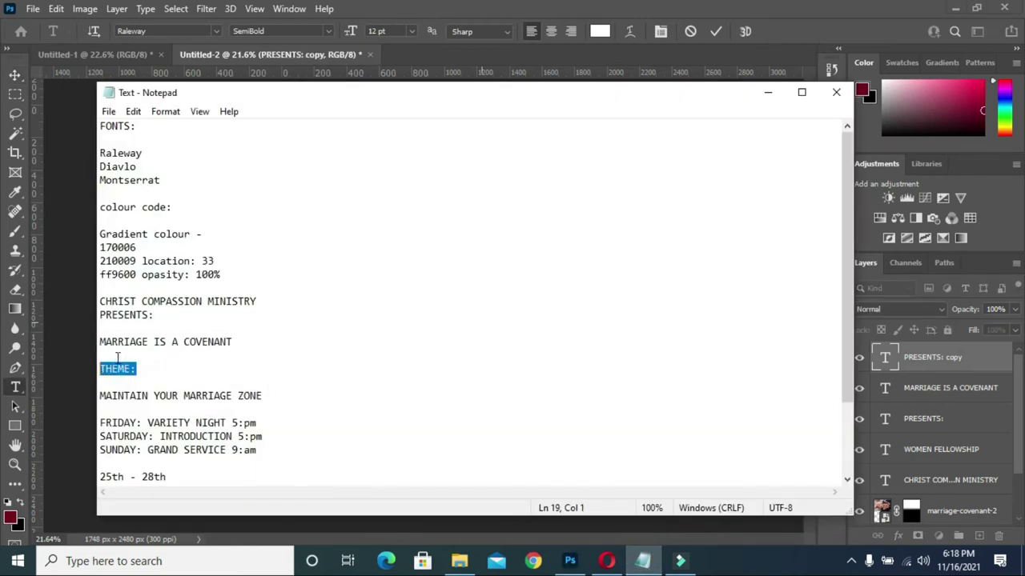
click(766, 92)
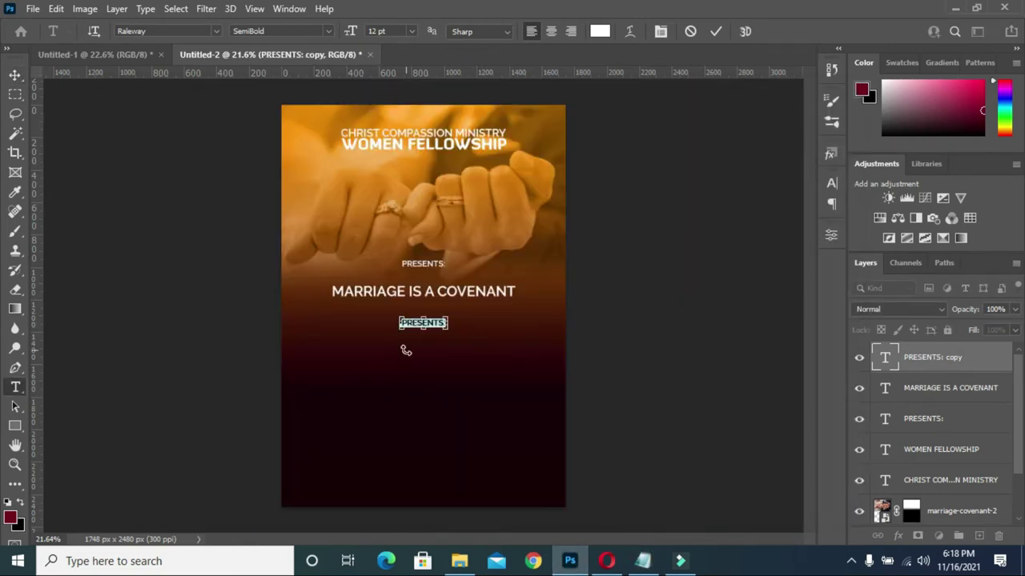
key(ctrl+v)
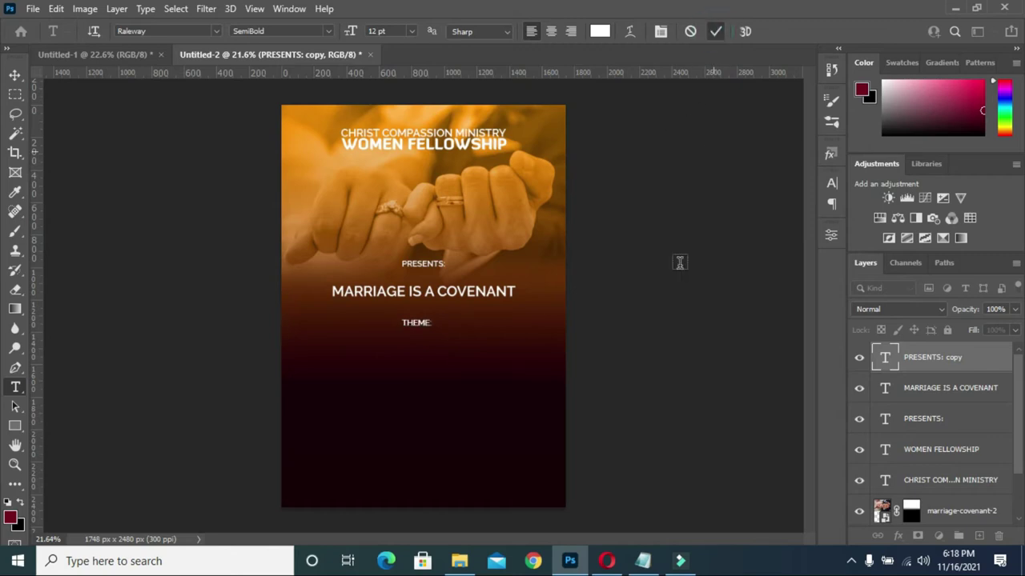
click(715, 31)
- Set letter tracking to 260 on both THEME: and PRESENTS: in the Character panel
key(v)
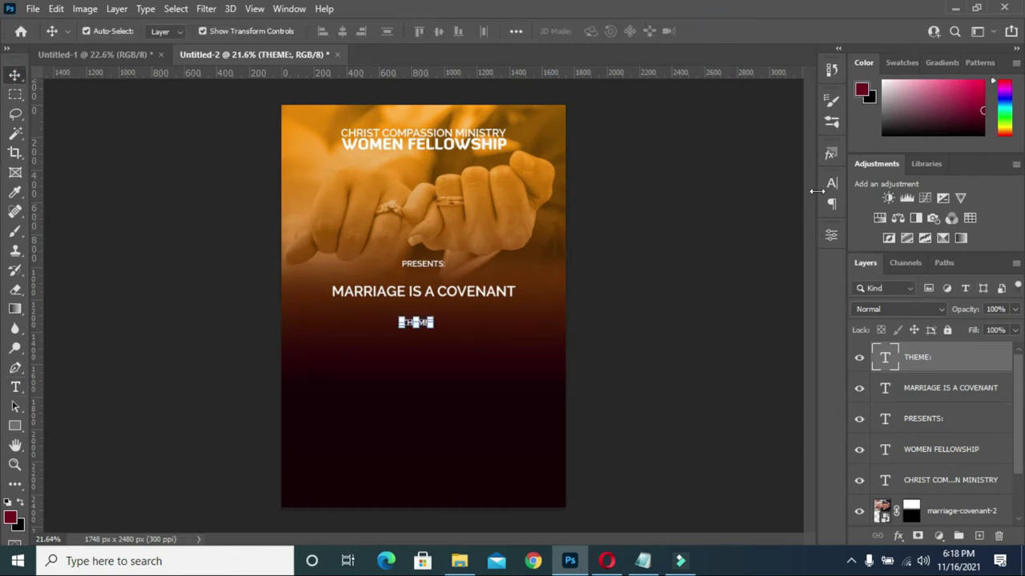
click(831, 183)
click(749, 237)
mouse_move(748, 237)
mouse_down()
mouse_move(779, 226)
mouse_move(749, 237)
mouse_up()
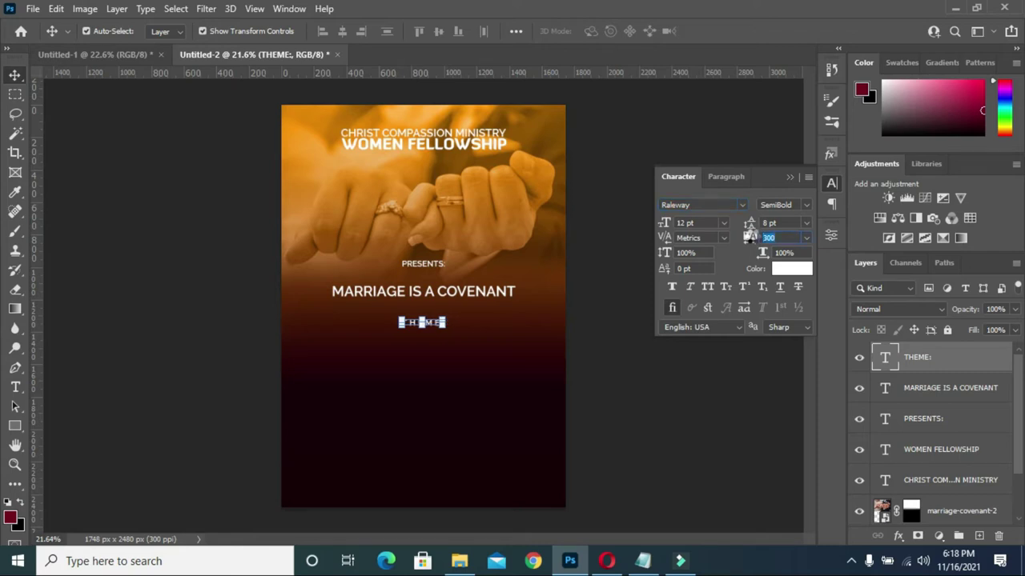
drag(792, 178, 787, 178)
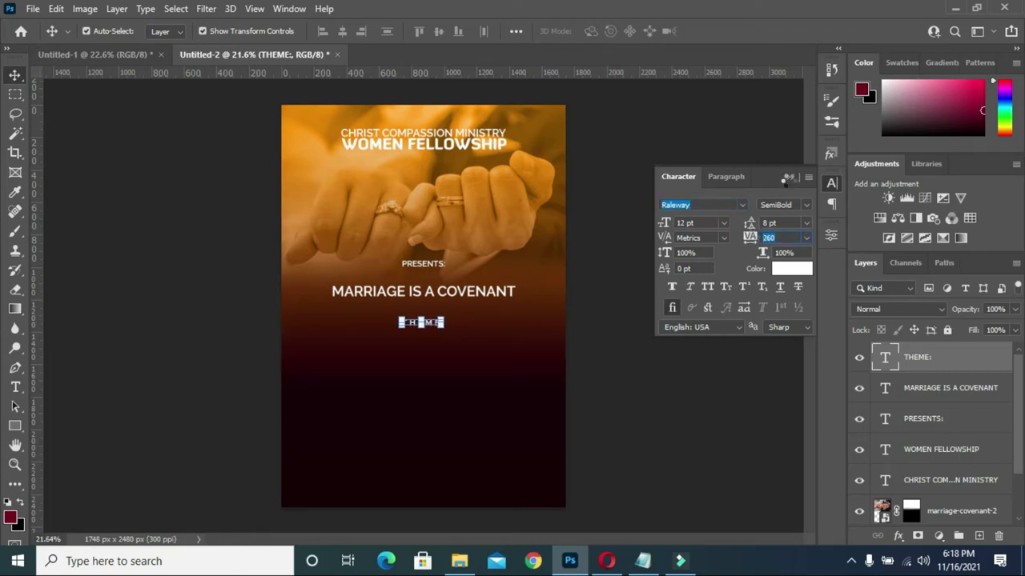
click(790, 177)
double_click(415, 261)
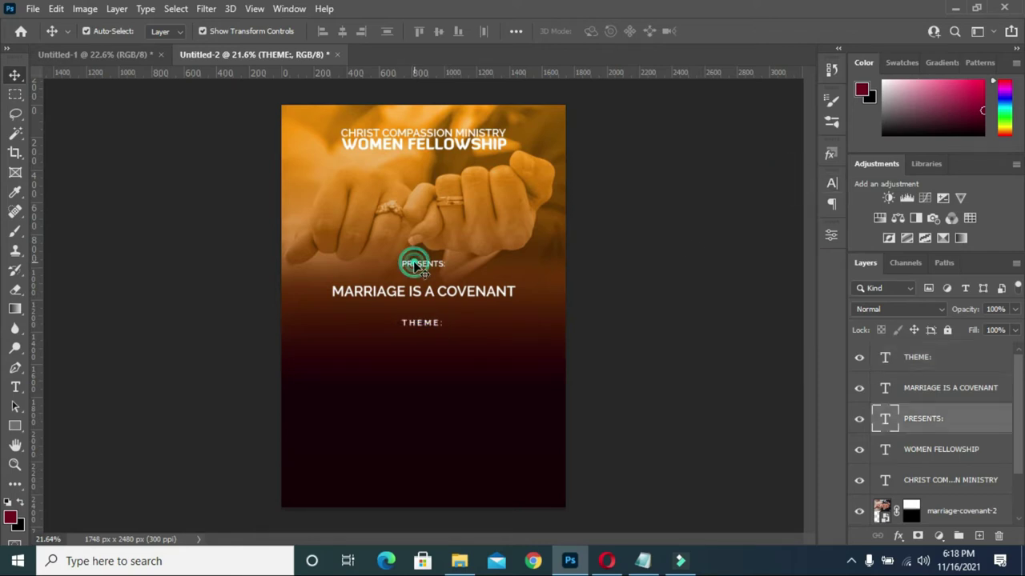
click(831, 182)
click(781, 239)
text(260)
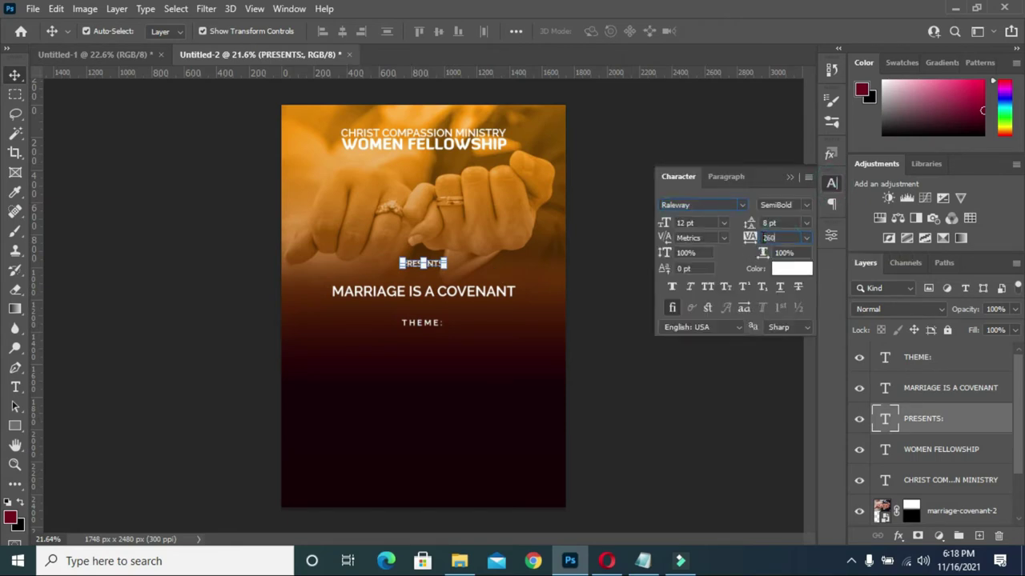
key(Return)
click(789, 176)
- Centre PRESENTS: horizontally on the full canvas
key(ctrl)
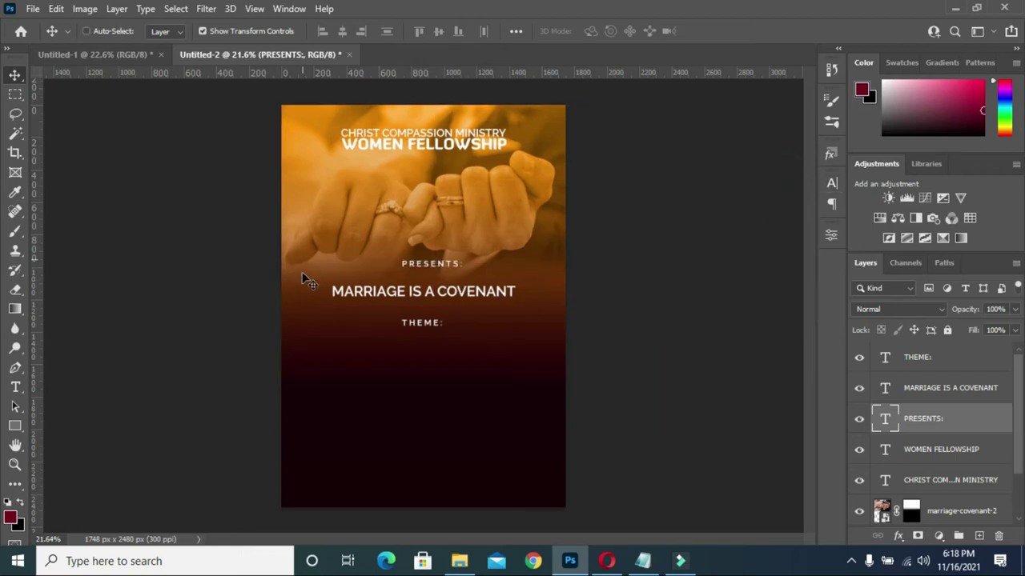
key(ctrl+a)
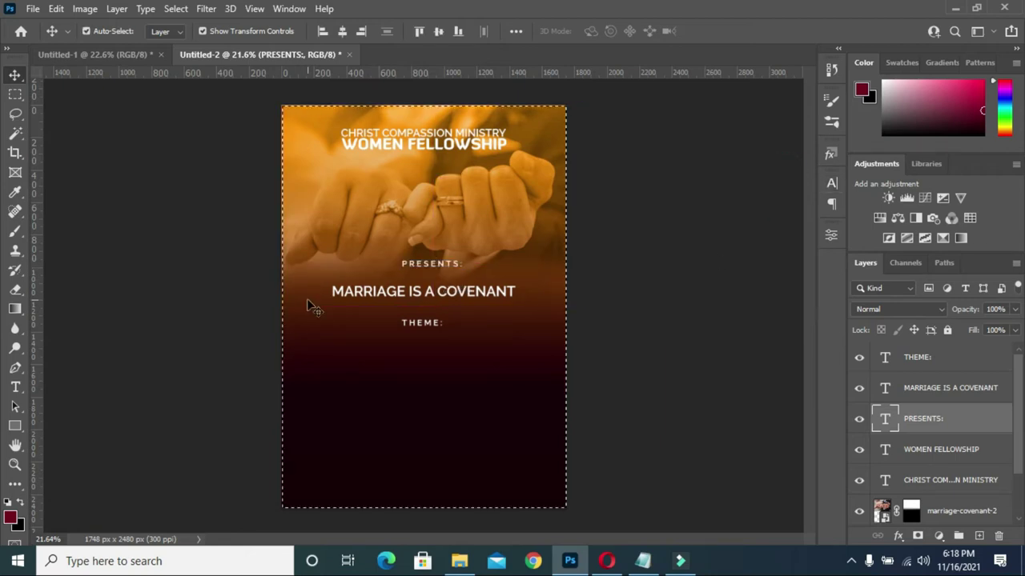
click(343, 32)
click(954, 390)
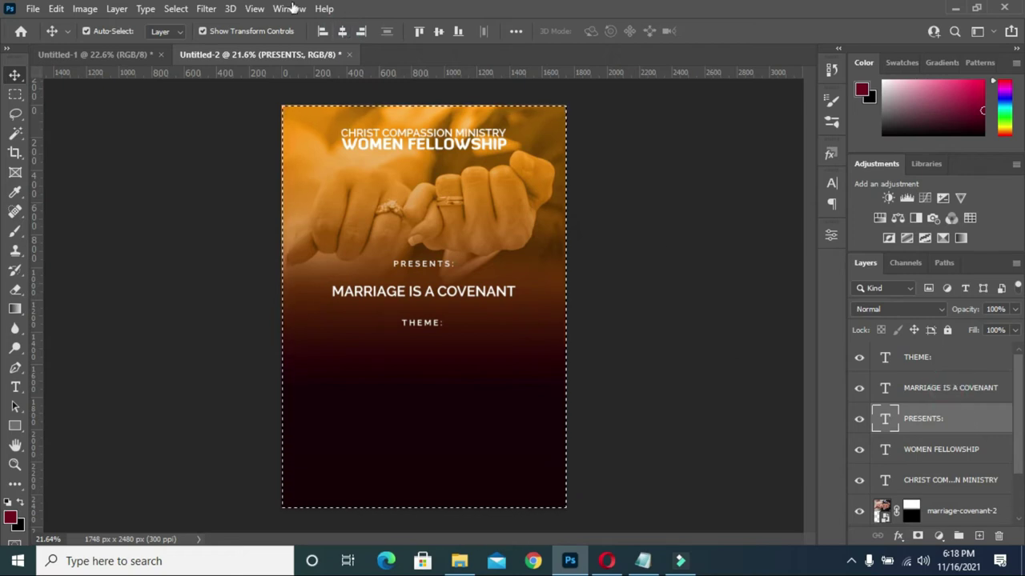
- Centre MARRIAGE IS A COVENANT and THEME: horizontally on the page
click(343, 33)
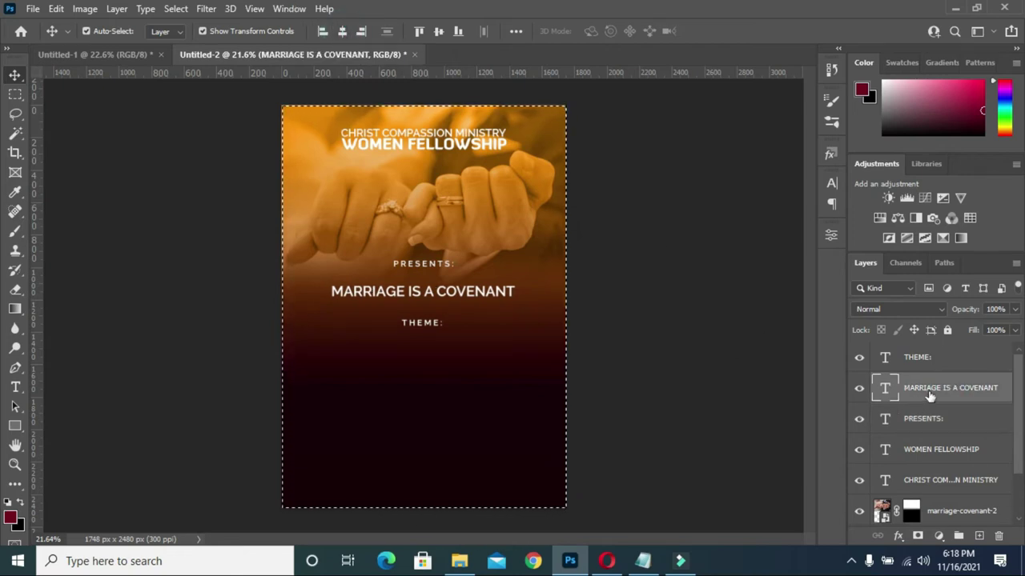
click(922, 357)
click(343, 33)
key(ctrl+d)
ctrl+click(664, 325)
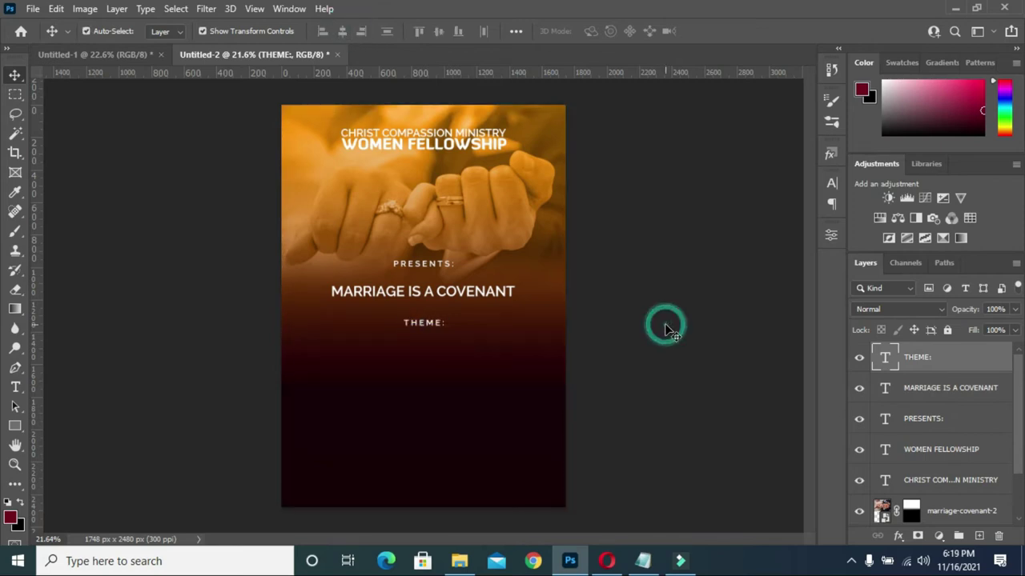
- Duplicate the WOMEN FELLOWSHIP heading and place the copy below THEME:
ctrl+click(425, 150)
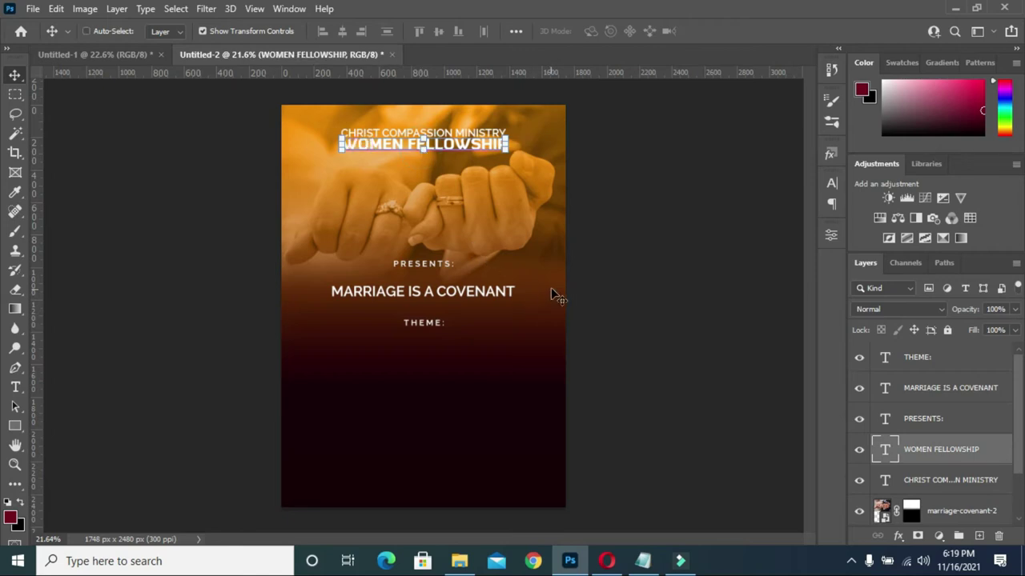
key(ctrl+j)
drag(988, 451, 888, 347)
drag(429, 142, 436, 361)
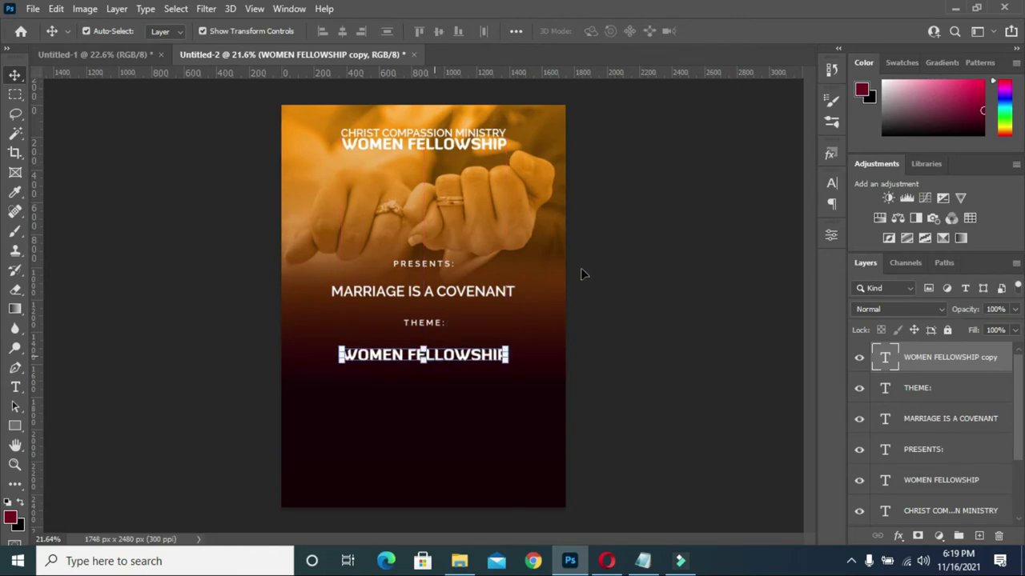
- Replace the heading copy's text with MAINTAIN YOUR from the notes
double_click(479, 357)
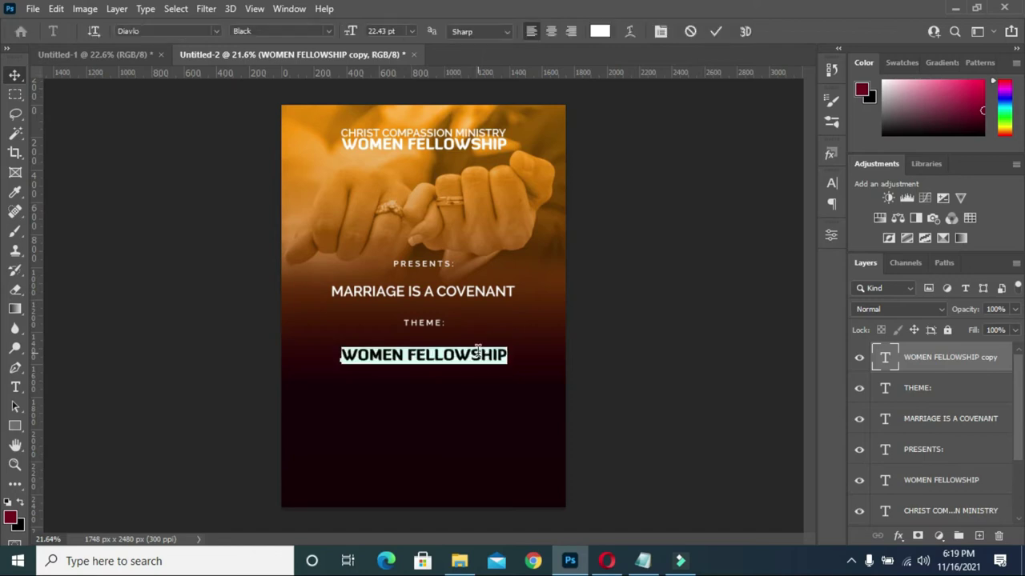
click(644, 560)
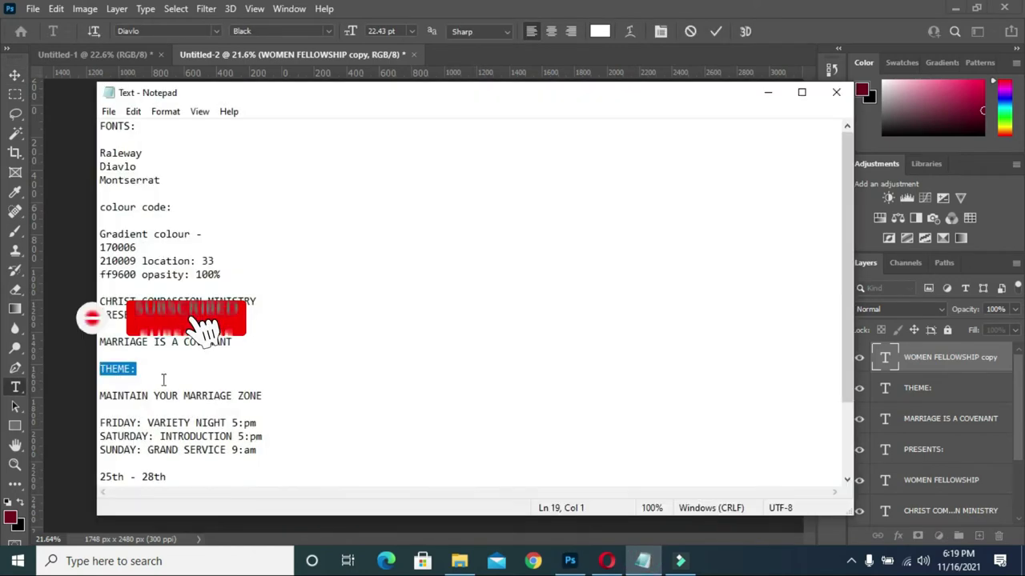
drag(100, 395, 178, 395)
key(ctrl+c)
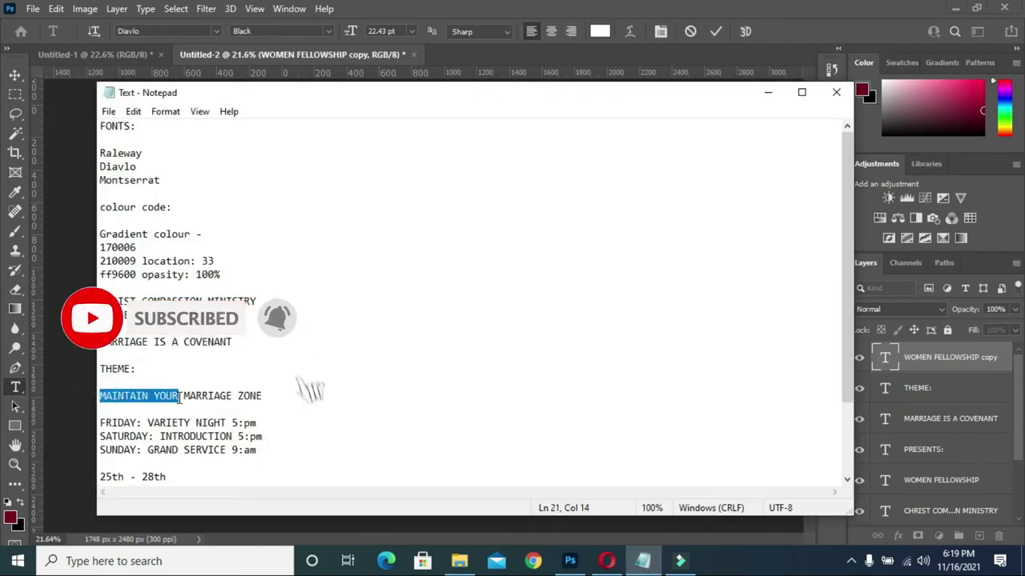
click(767, 92)
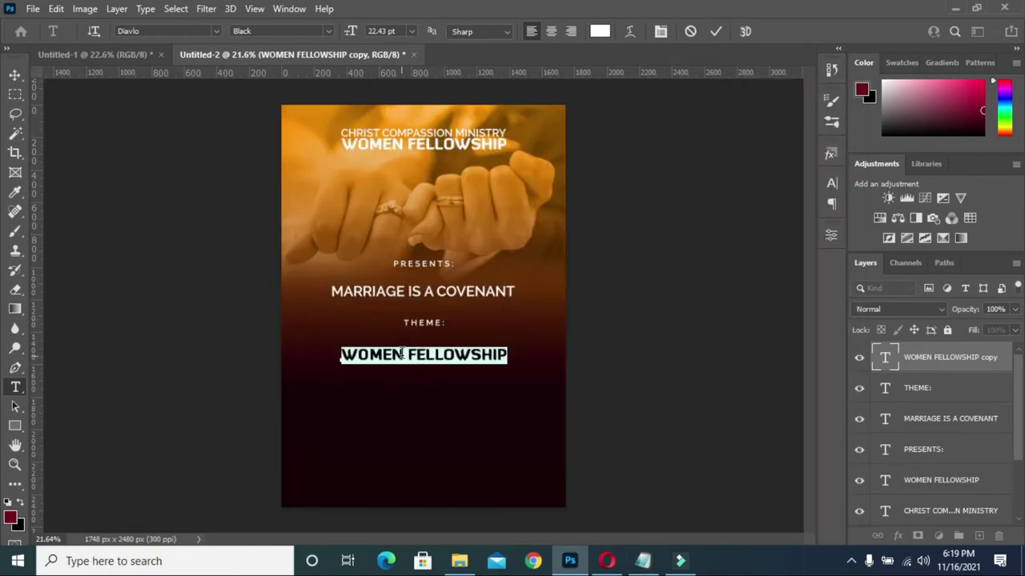
key(ctrl+v)
click(716, 30)
- Enlarge MAINTAIN YOUR to about 175%
click(14, 75)
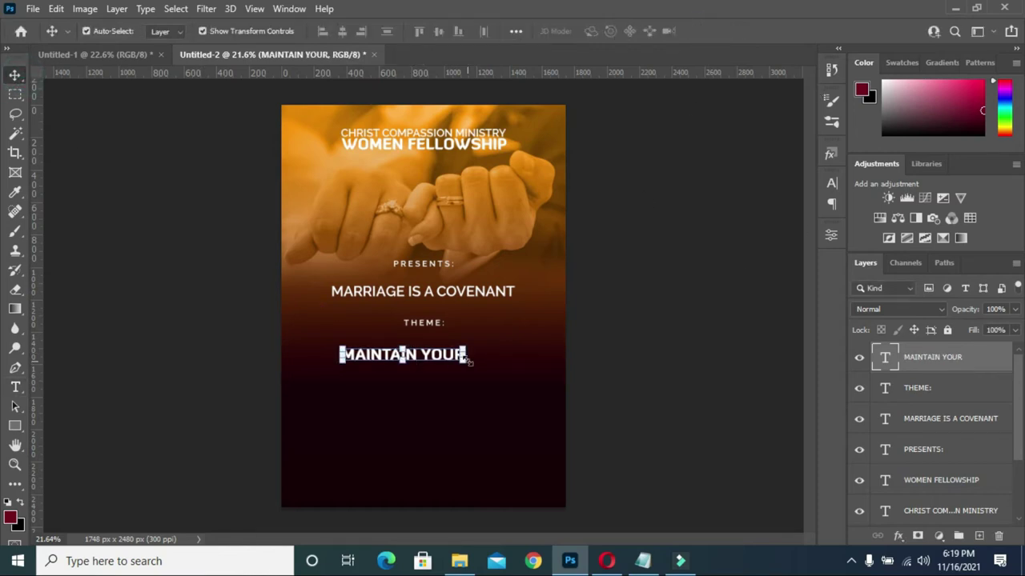
mouse_move(465, 363)
mouse_down()
mouse_move(507, 386)
mouse_move(478, 363)
mouse_up()
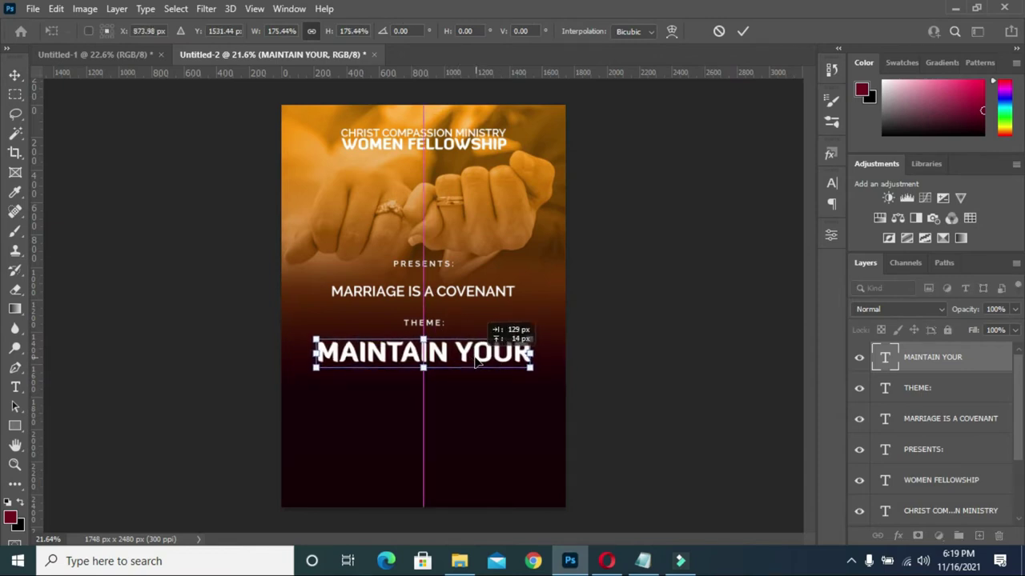
click(742, 32)
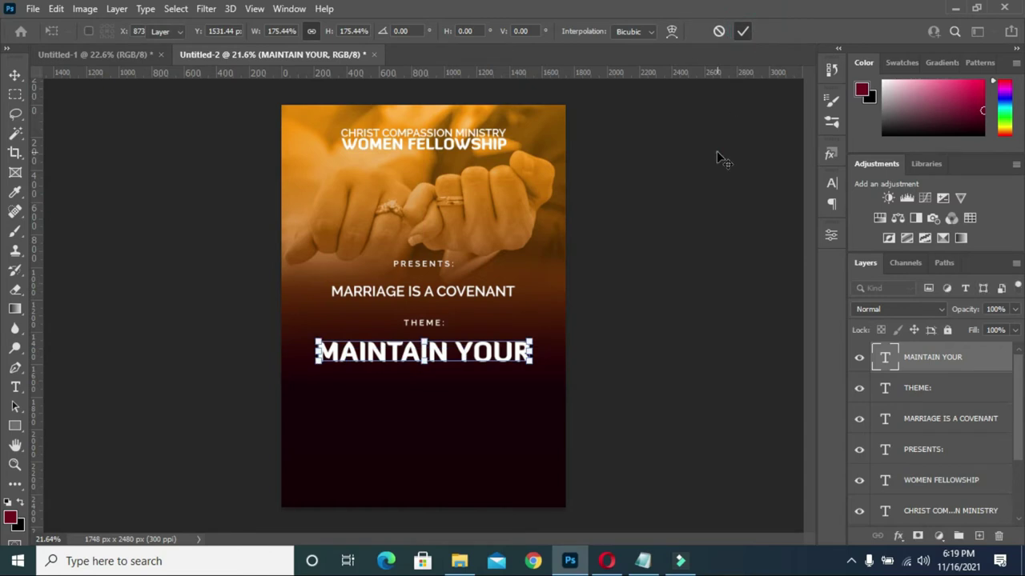
click(703, 189)
- Duplicate the MAINTAIN YOUR line and nudge the copy one line below it
click(474, 362)
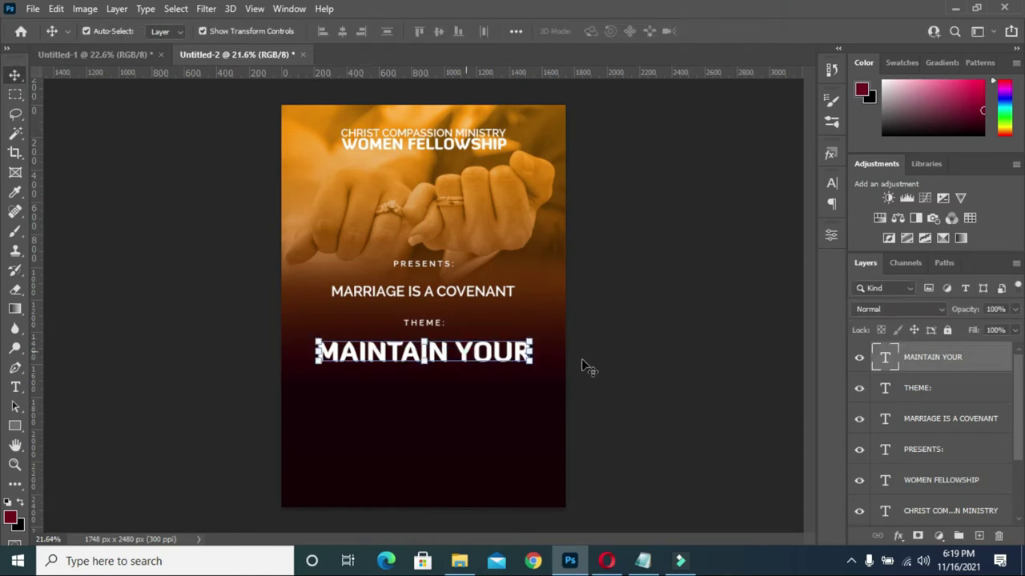
key(ctrl+j)
key(Down)
key(shift+Down)
key(shift+Down)
key(shift+Down)
key(shift+Down)
key(shift+Down)
key(shift+Down)
key(shift+Down)
key(shift+Down)
key(shift+Down)
key(shift+Down)
key(shift+Down)
key(shift+Down)
key(shift+Down)
key(shift+Down)
key(shift+Down)
key(shift+Down)
key(shift+Down)
key(shift+Down)
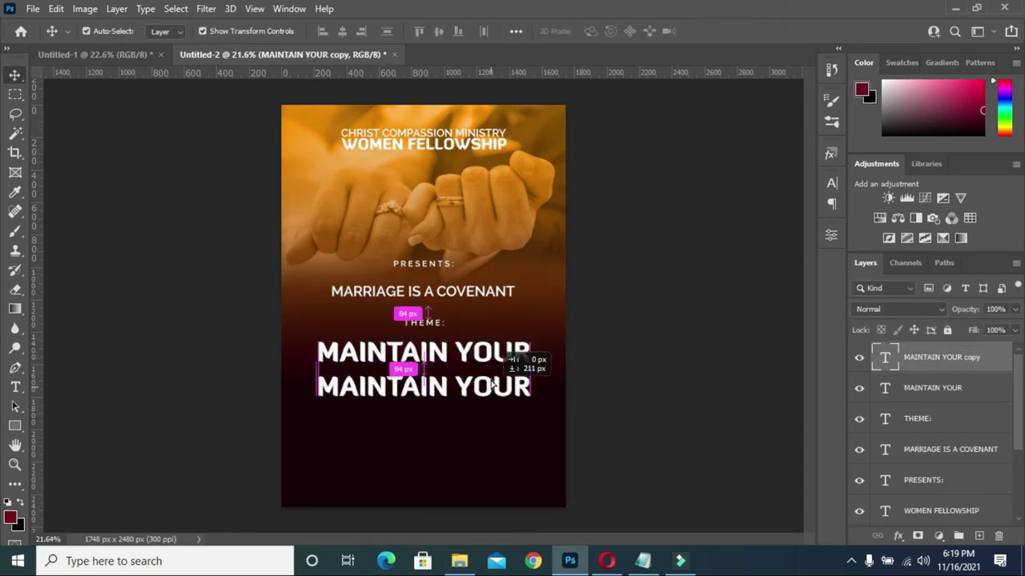
key(shift+Up)
key(shift+Up)
key(shift+Up)
key(shift+Up)
key(shift+Up)
key(shift+Up)
key(shift+Up)
key(shift+Up)
key(shift+Up)
key(shift+Up)
key(shift+Up)
key(shift+Up)
key(shift+Up)
key(shift+Up)
key(shift+Up)
key(shift+Down)
key(shift+Down)
key(shift+Down)
key(shift+Down)
key(shift+Down)
key(shift+Down)
key(shift+Down)
key(shift+Down)
key(shift+Down)
key(shift+Down)
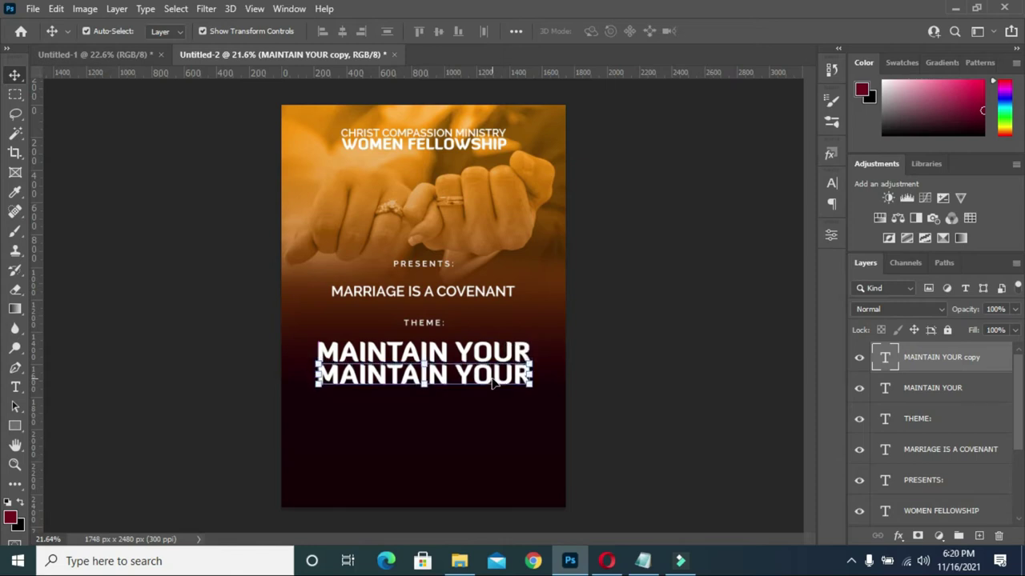
- Change the copy's text to MARRIAGE ZONE
key(t)
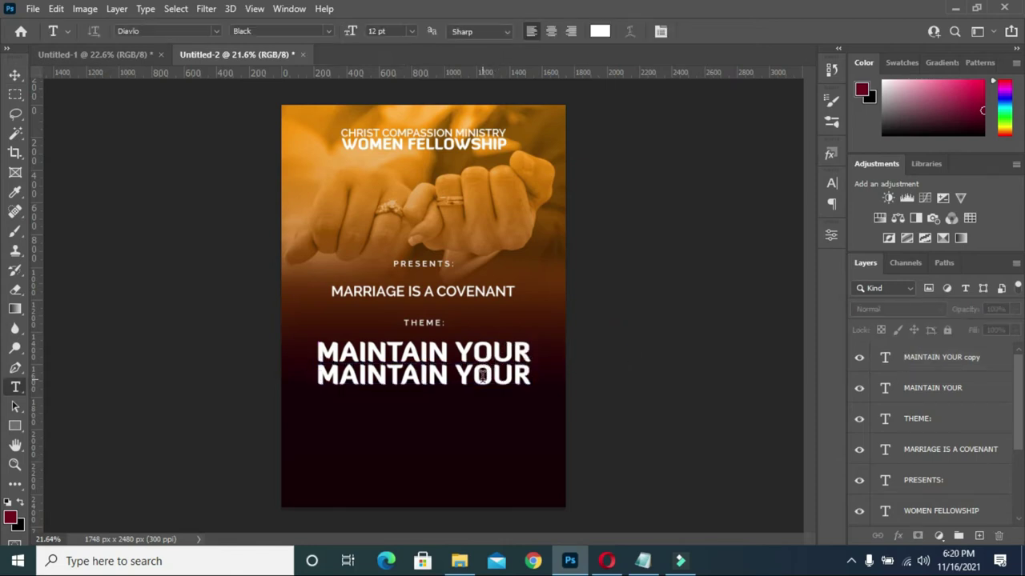
click(469, 376)
key(ctrl+a)
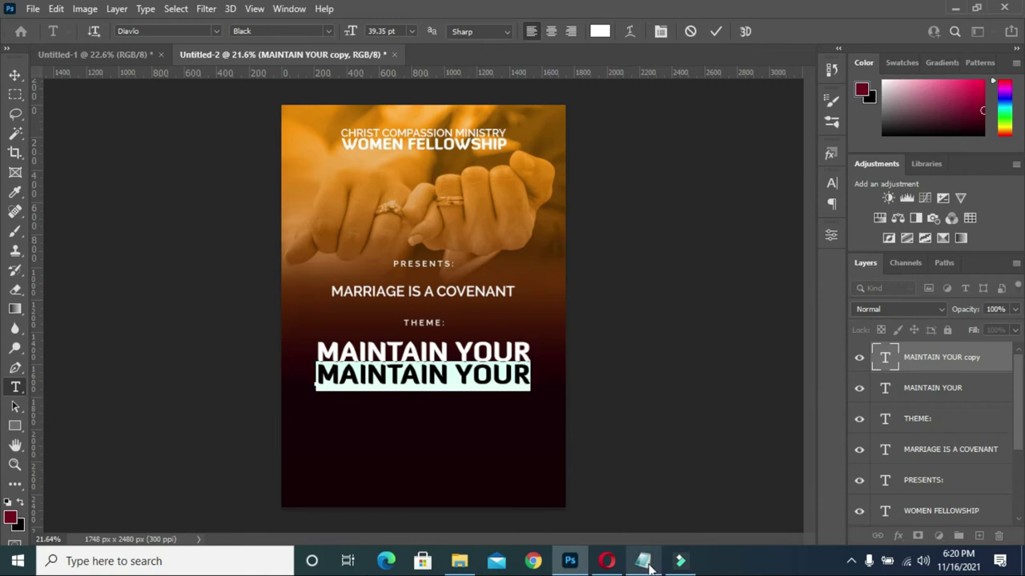
click(643, 560)
drag(185, 398, 272, 400)
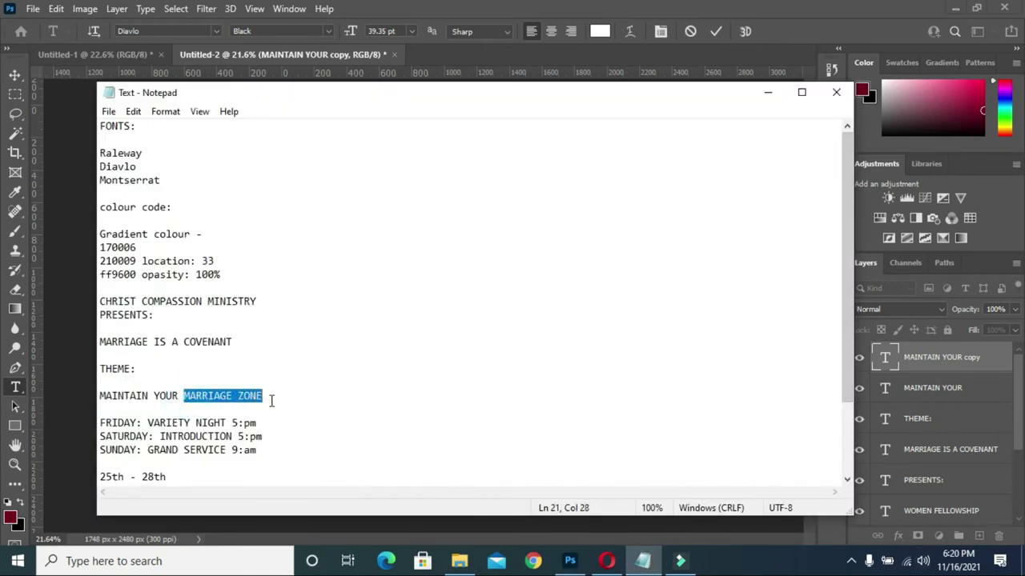
click(767, 93)
key(ctrl+a)
text(MARRIAGE ZONE)
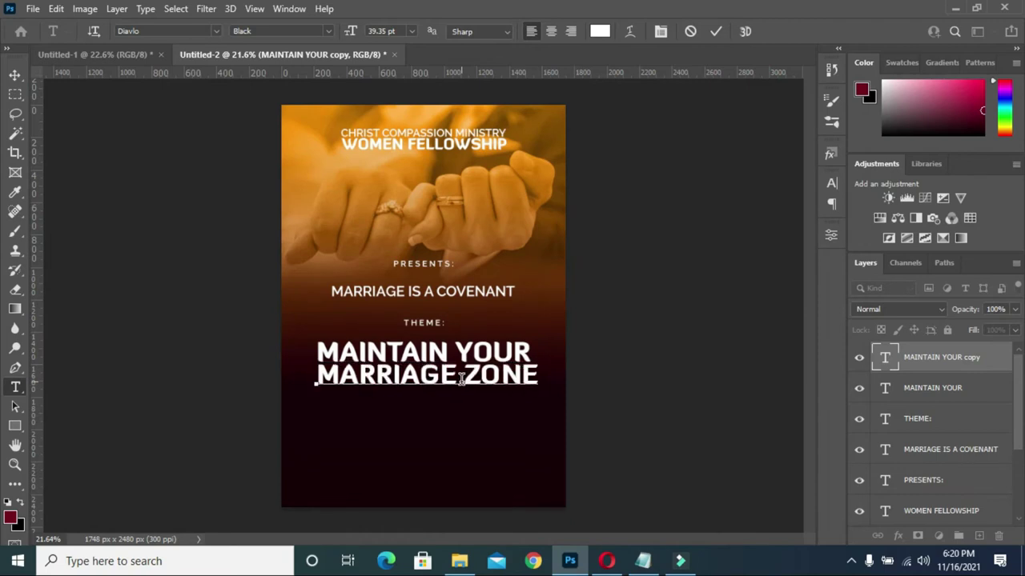
click(718, 31)
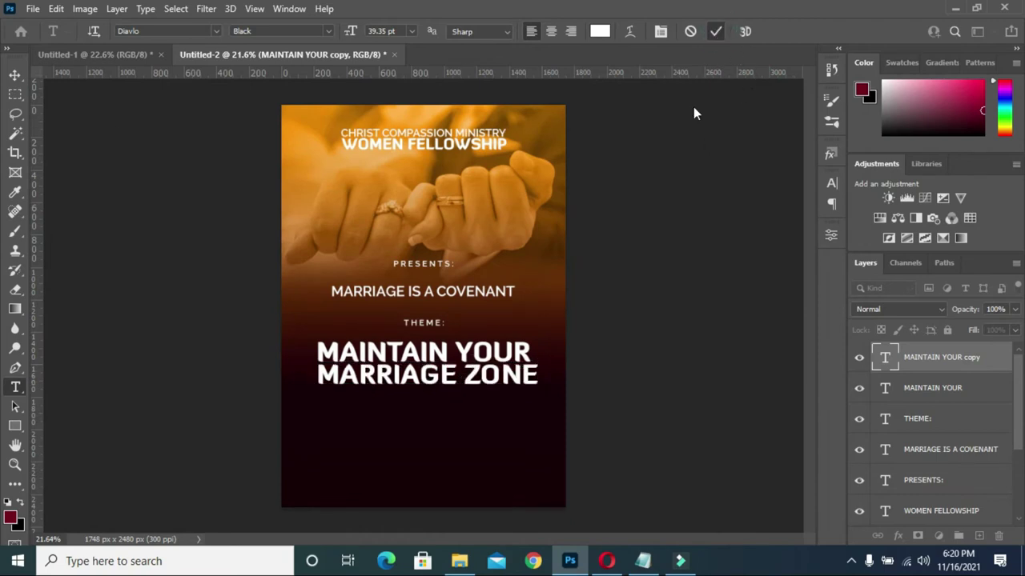
- Shrink MARRIAGE ZONE to about 97% to match the width of MAINTAIN YOUR
click(14, 74)
scroll(542, 383, up, 3)
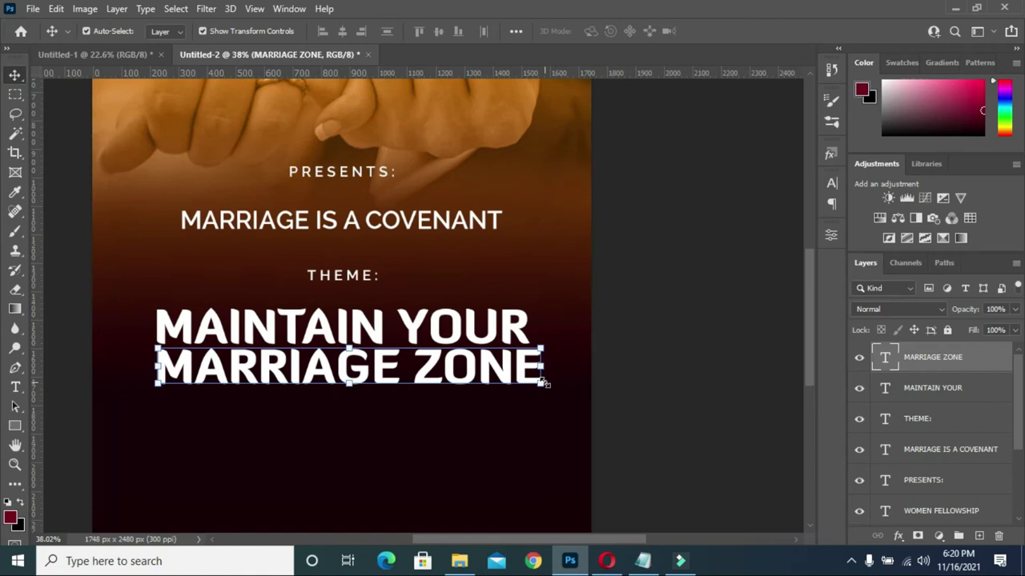
drag(540, 385, 532, 393)
click(742, 31)
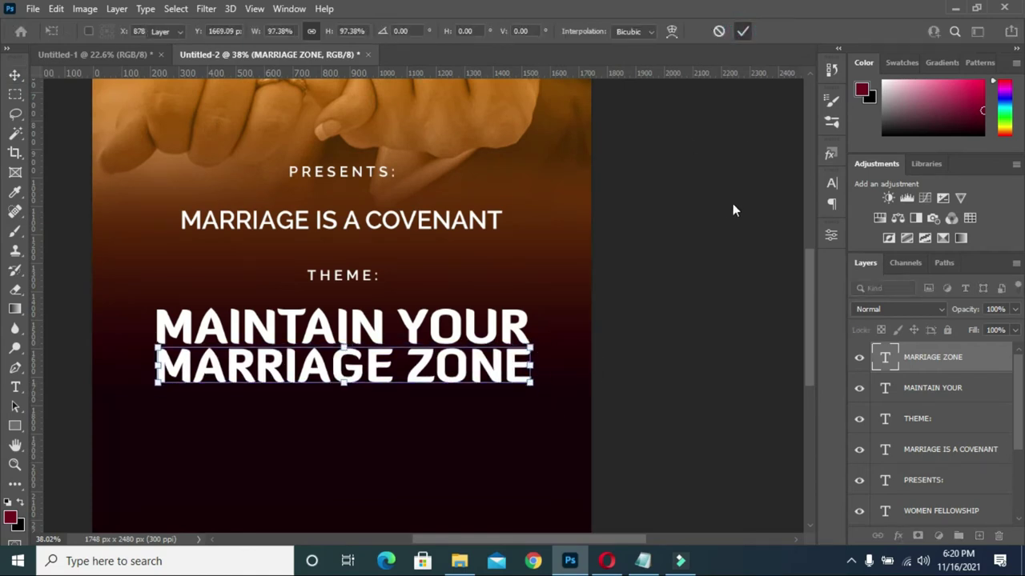
scroll(707, 241, down, 1)
scroll(707, 240, down, 1)
click(706, 244)
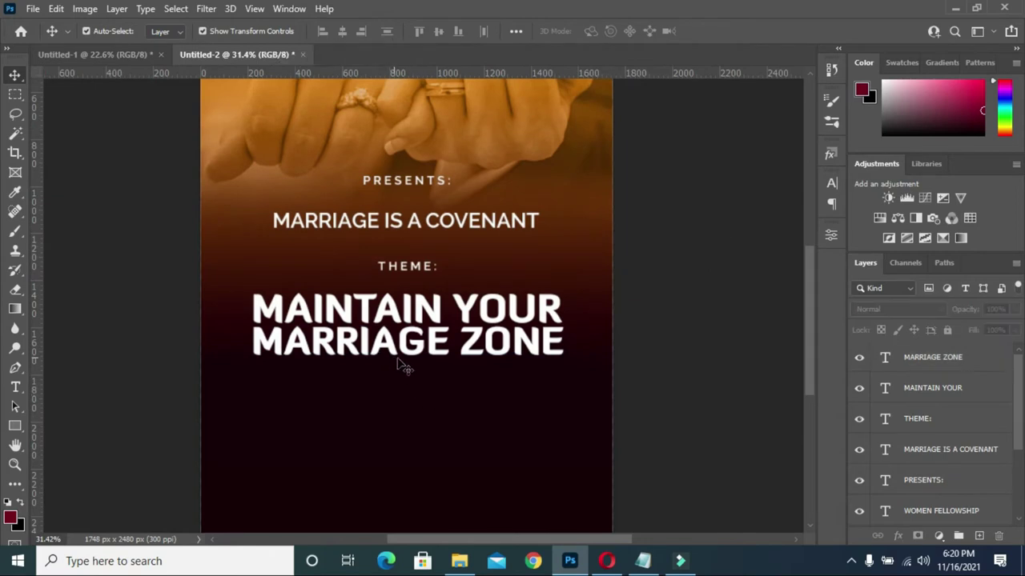
scroll(405, 367, down, 1)
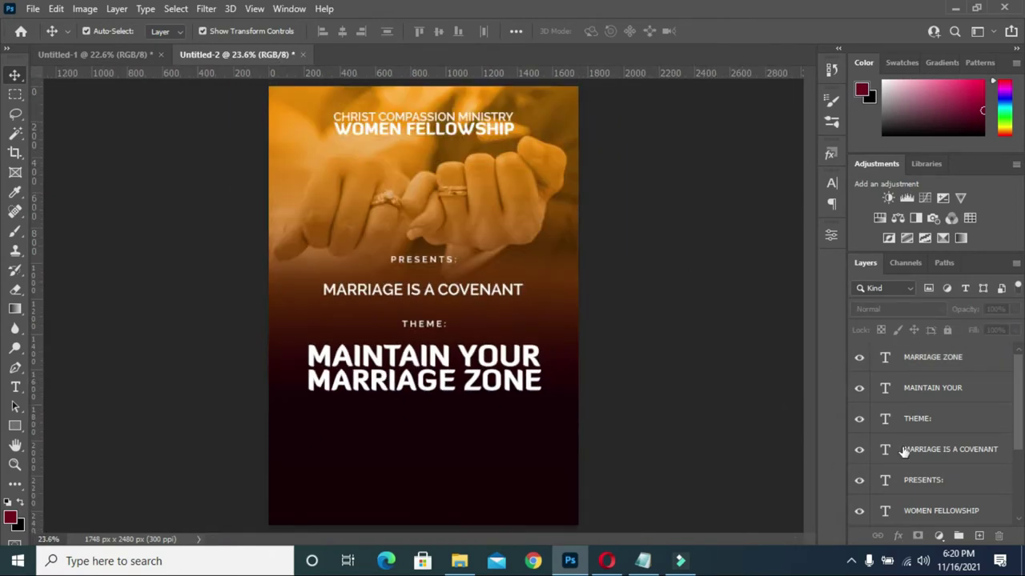
- Place the stylish-luxury stage-lights image from the resources folder above the marriage-covenant-2 layer
scroll(930, 449, down, 3)
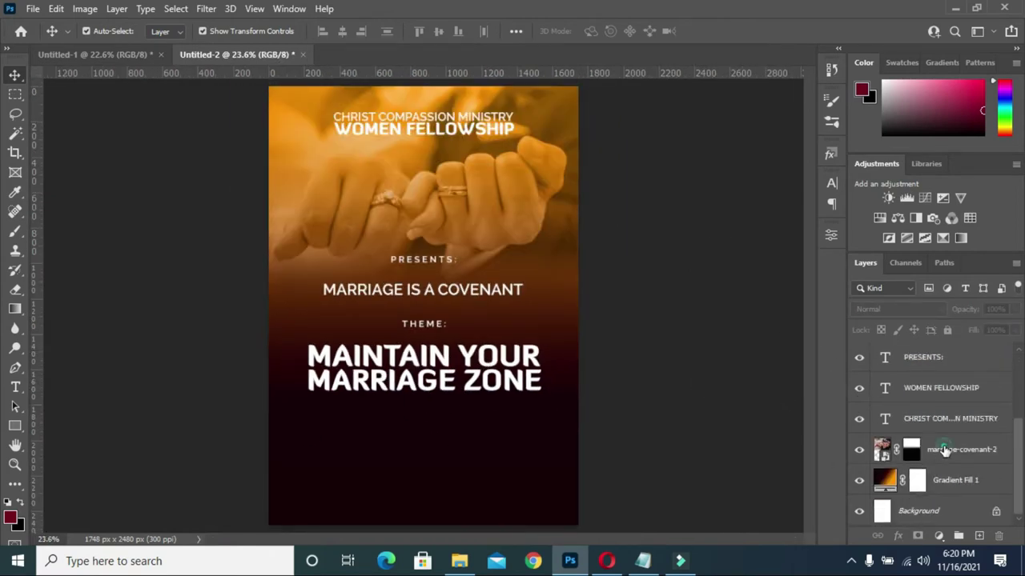
click(944, 451)
click(459, 560)
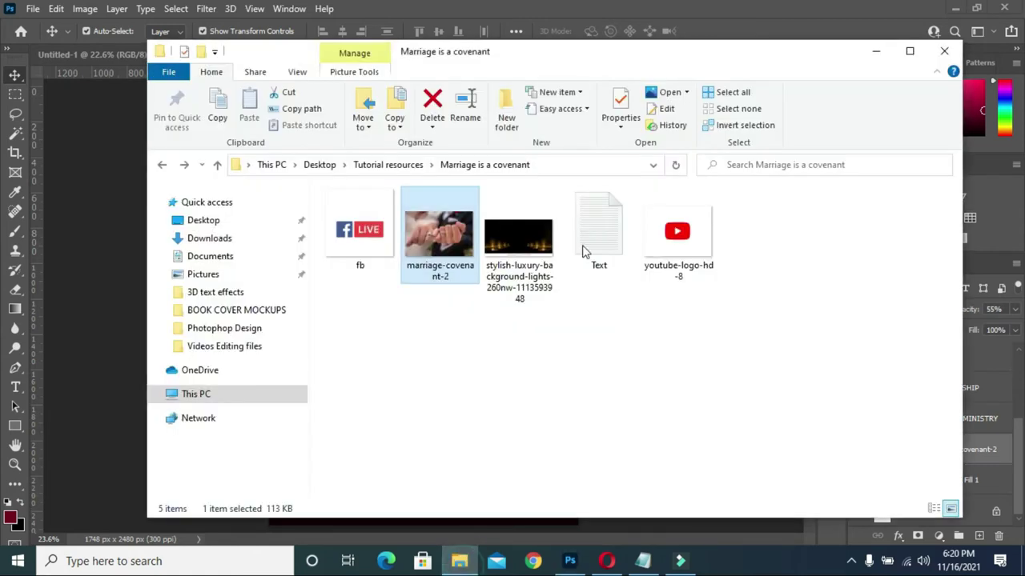
click(524, 244)
drag(529, 250, 118, 426)
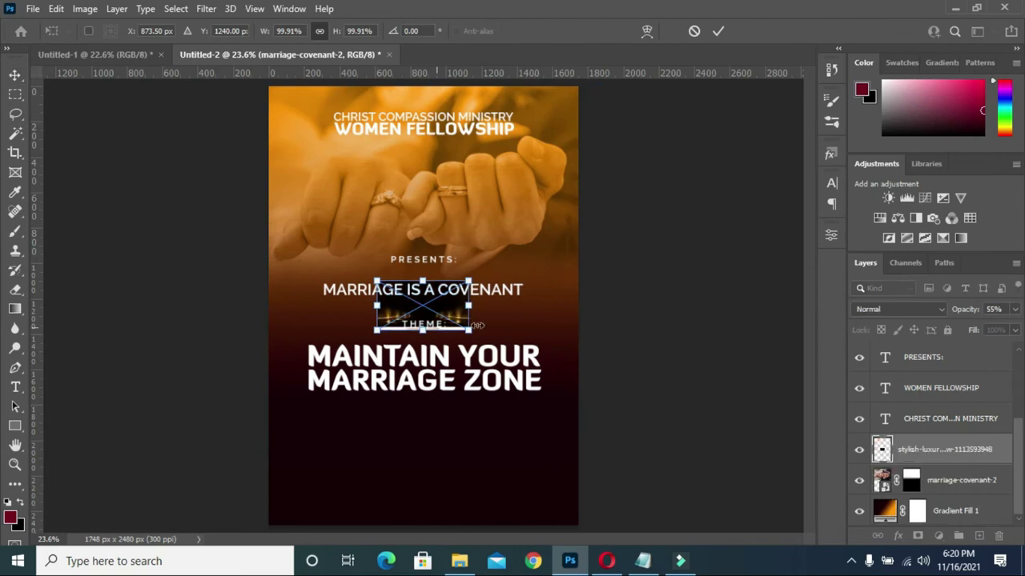
- Enlarge the stage-lights image to 366% and move it up behind the titles
drag(468, 330, 592, 397)
drag(373, 392, 241, 447)
drag(419, 430, 423, 342)
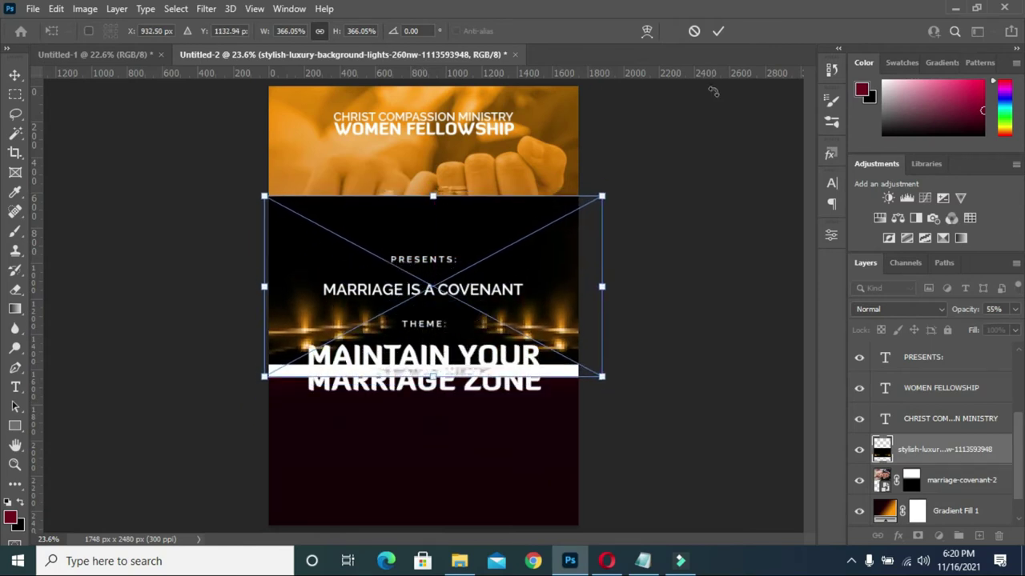
click(718, 30)
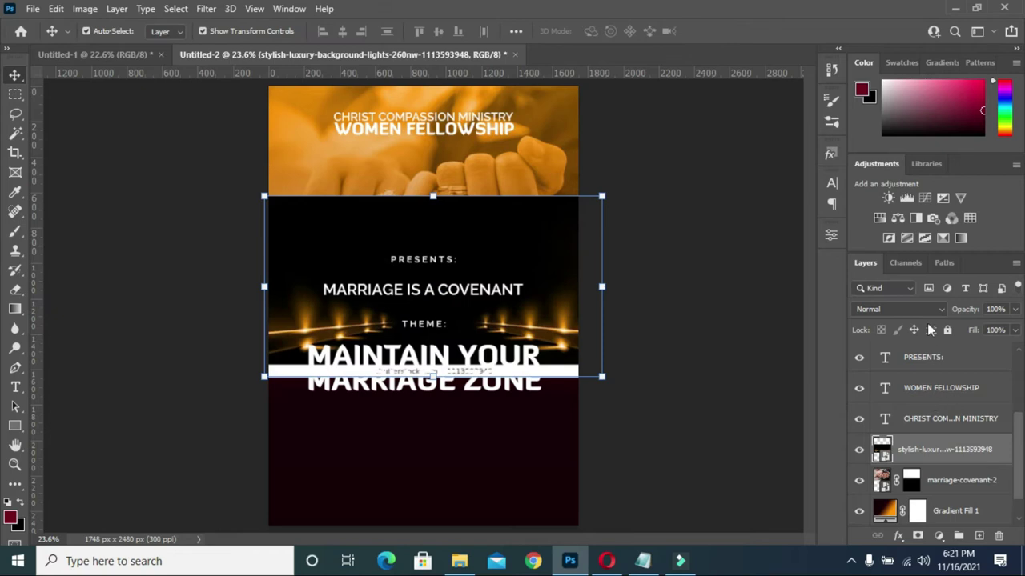
- Set the stage-lights layer to Screen and fade its bottom edge with a gradient layer mask
click(904, 311)
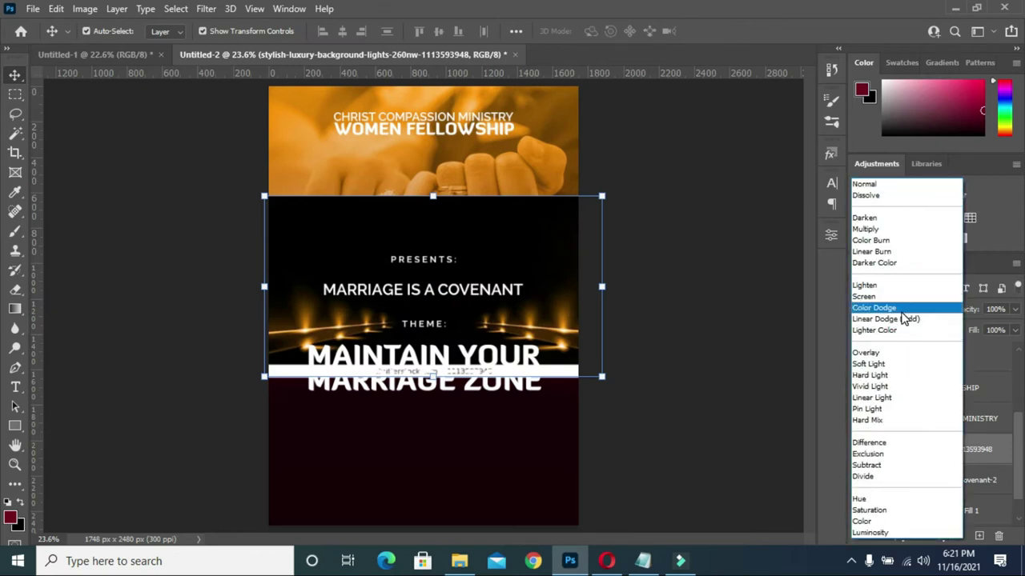
click(875, 298)
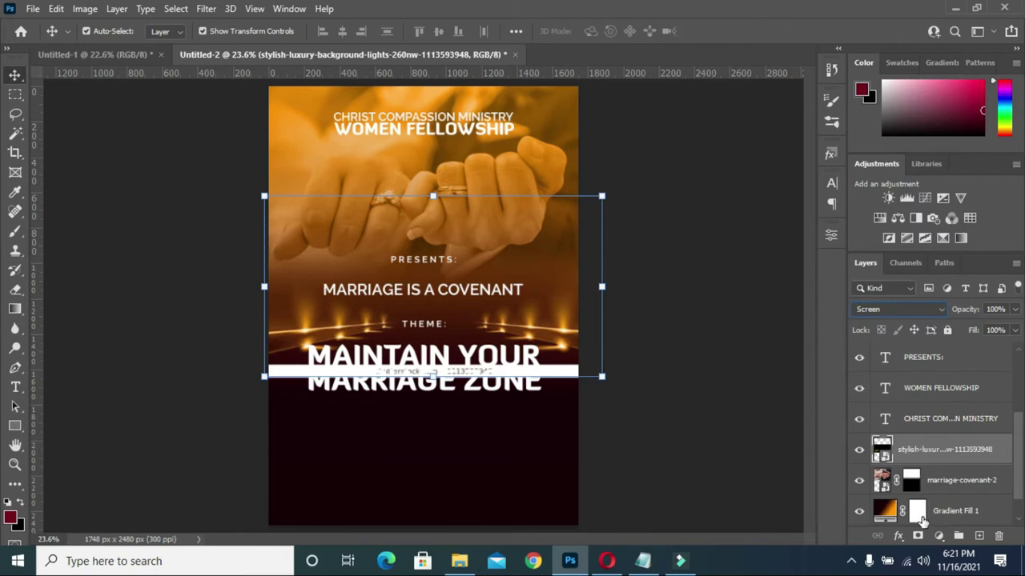
click(918, 536)
click(15, 309)
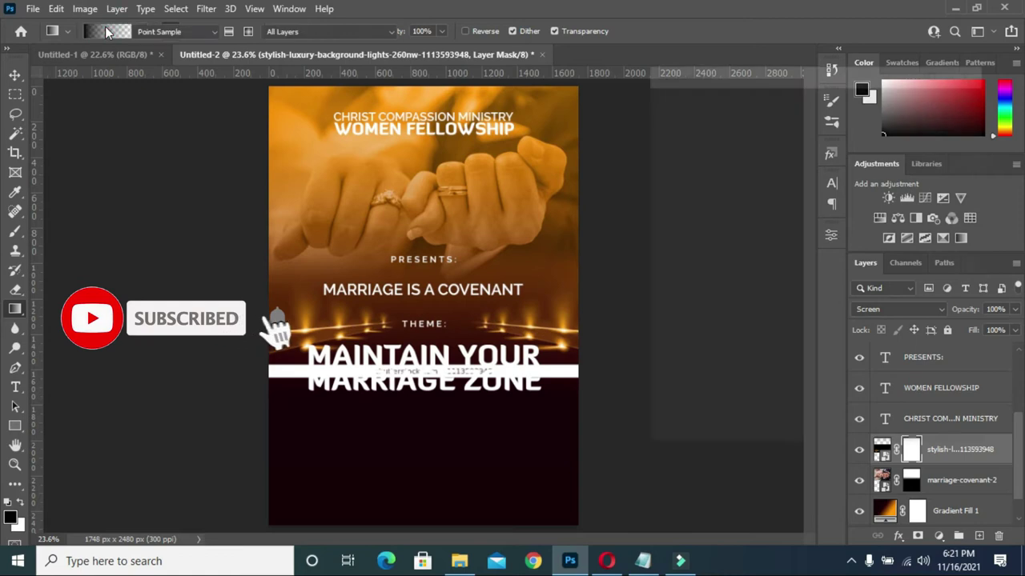
click(108, 32)
click(951, 103)
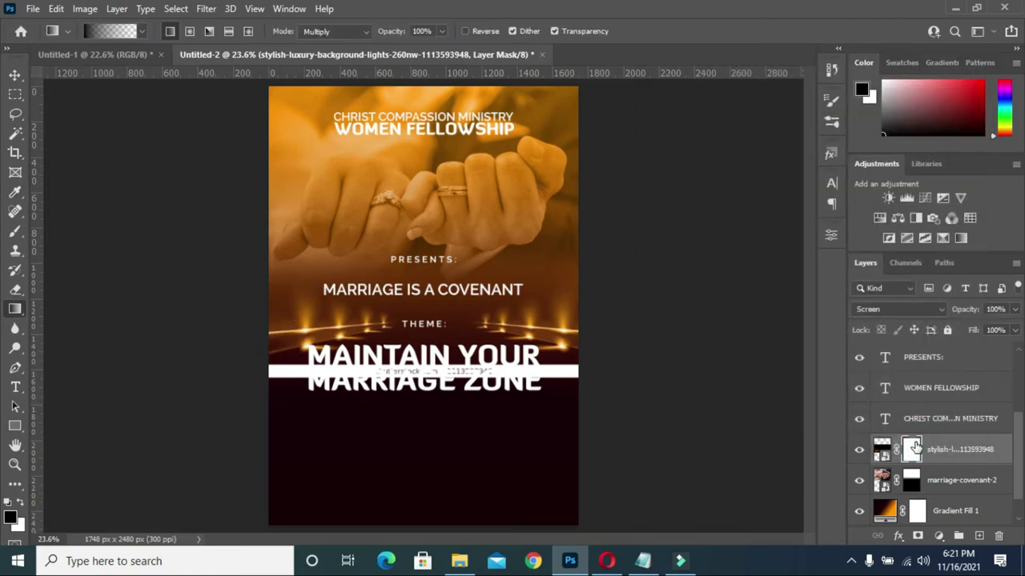
drag(414, 315, 421, 407)
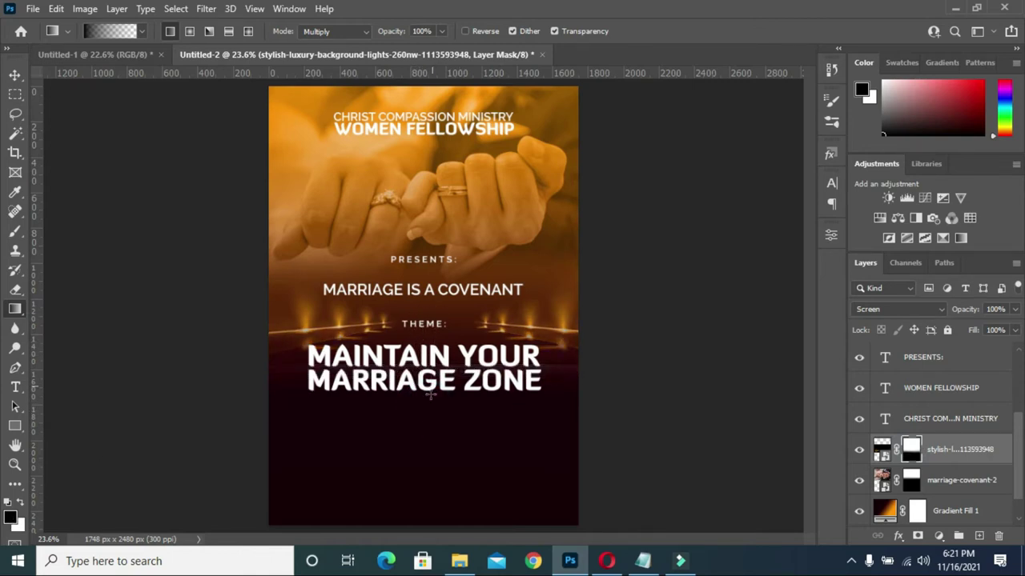
drag(429, 401, 434, 347)
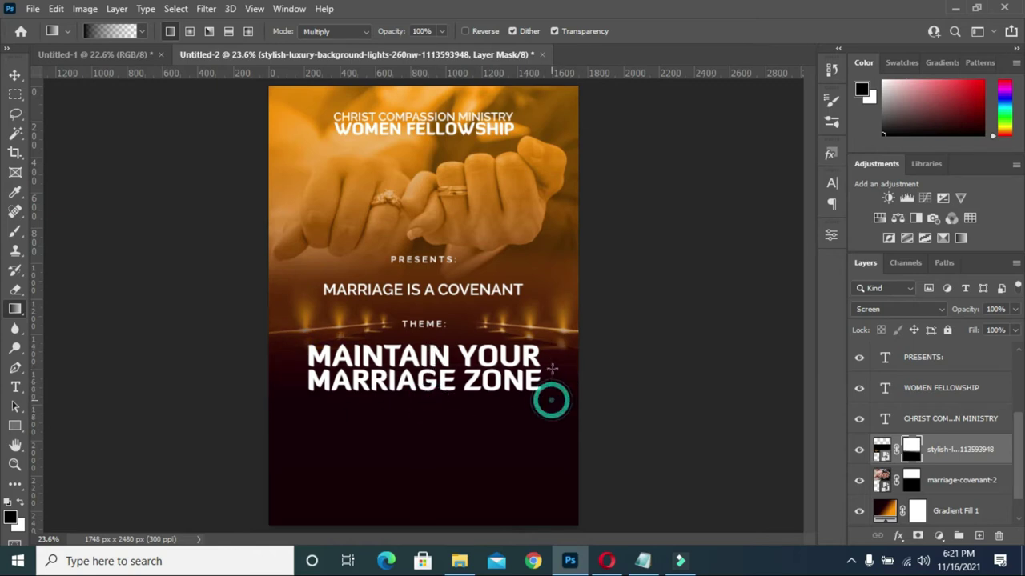
- Stretch the stage-lights image slightly downward to about 107%
key(ctrl+minus)
key(ctrl+minus)
key(v)
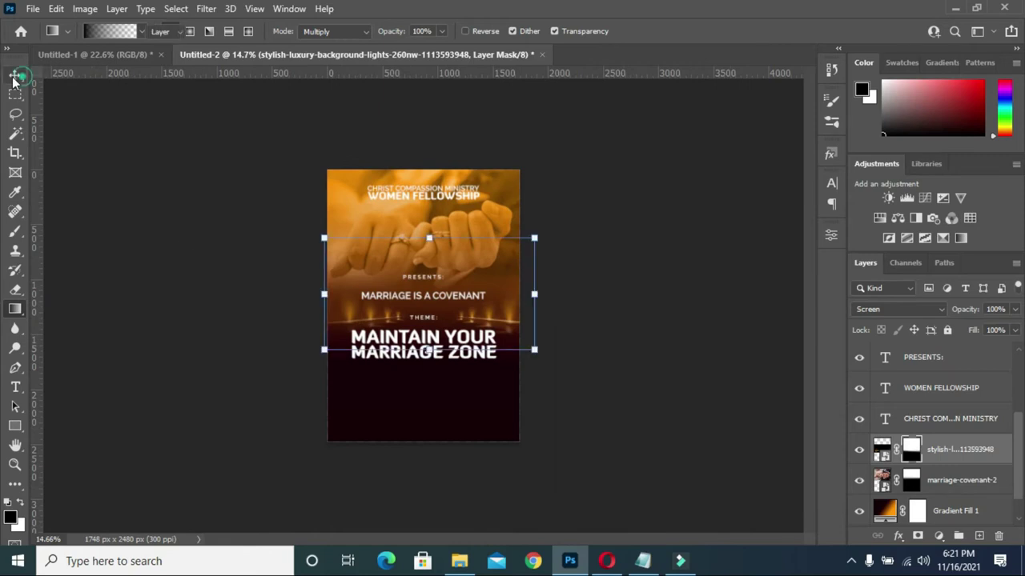
key(ctrl+plus)
drag(430, 370, 431, 391)
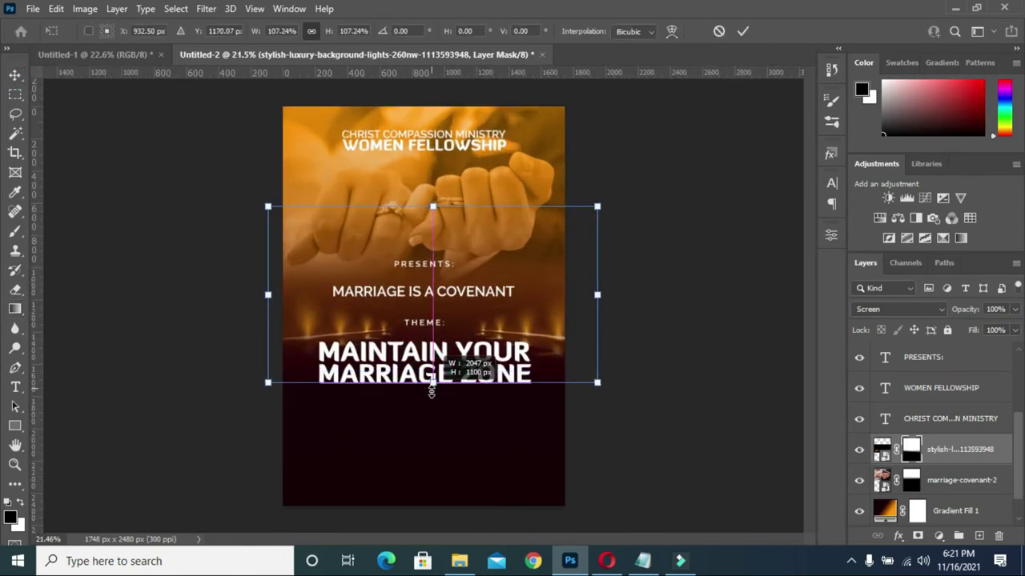
click(741, 34)
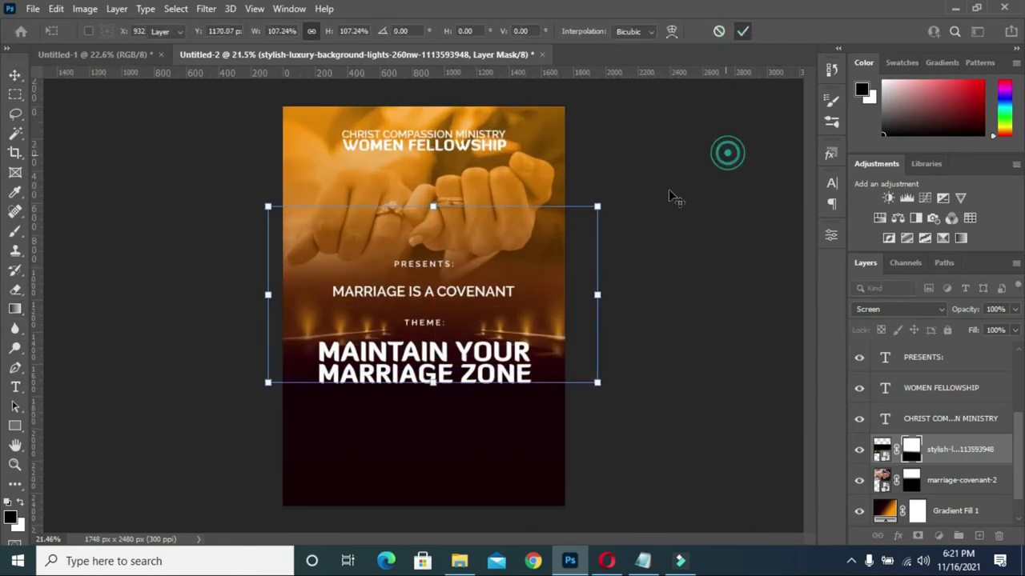
key(ctrl+0)
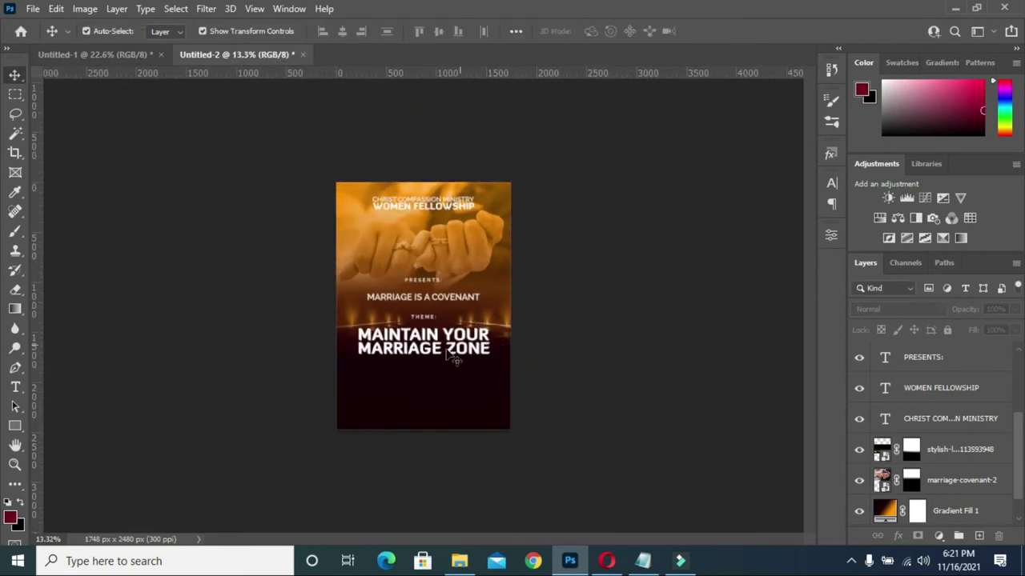
- Copy the FRIDAY, SATURDAY and SUNDAY schedule lines from the notes
click(643, 560)
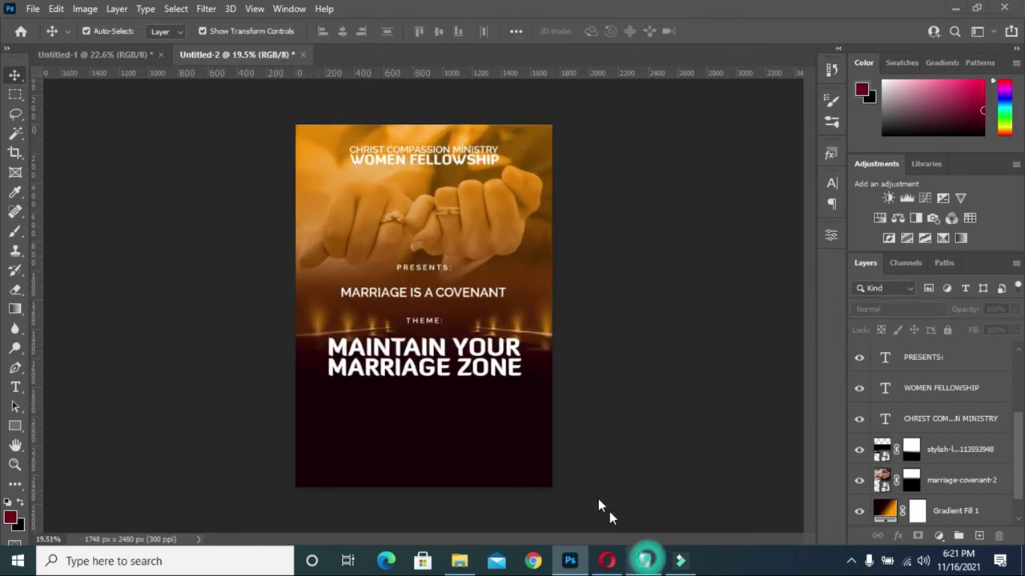
drag(100, 422, 258, 450)
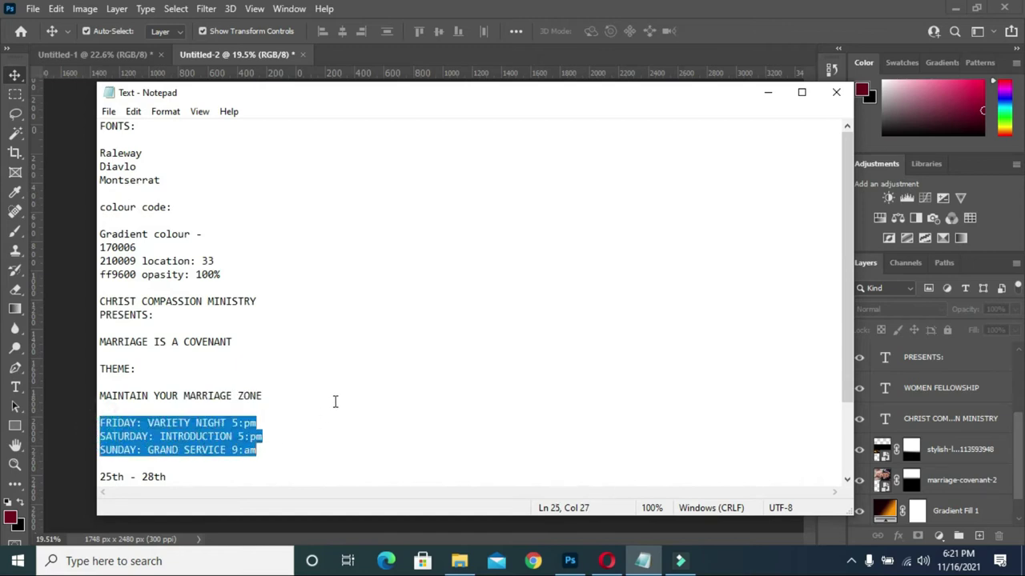
right_click(236, 195)
click(286, 245)
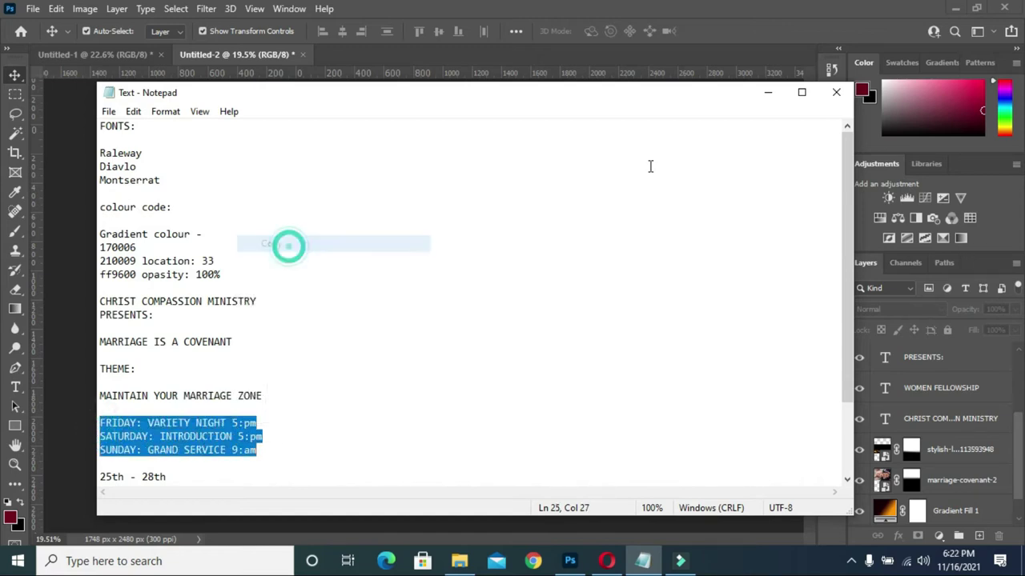
click(767, 92)
- Set the Type tool font to Raleway SemiBold
click(15, 388)
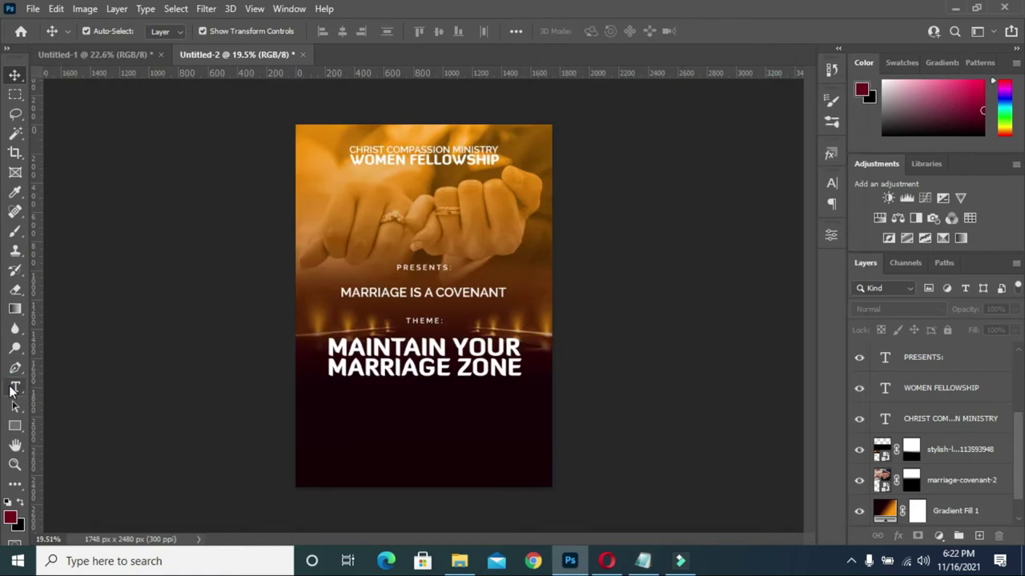
click(217, 30)
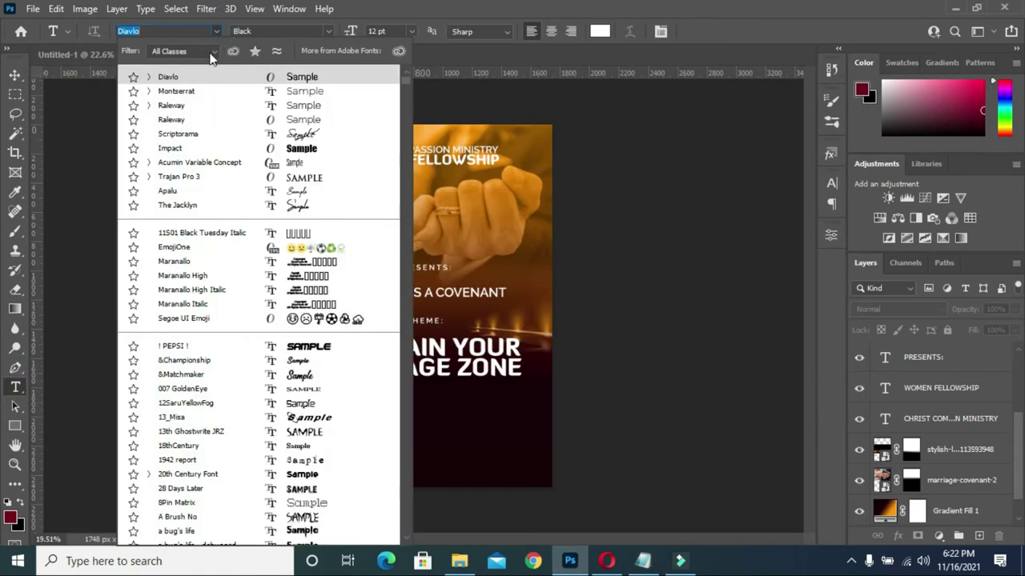
click(168, 108)
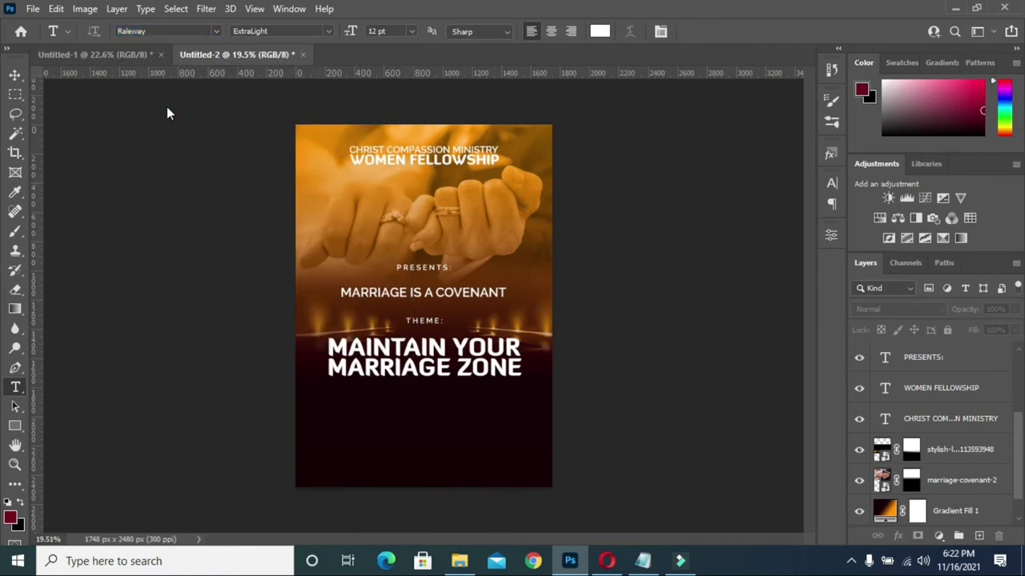
click(326, 30)
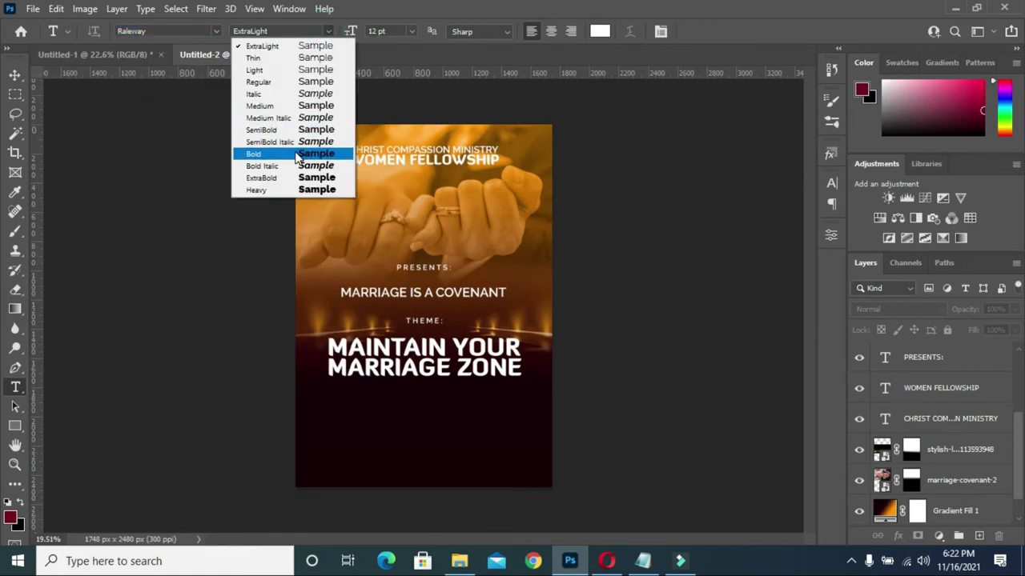
click(276, 131)
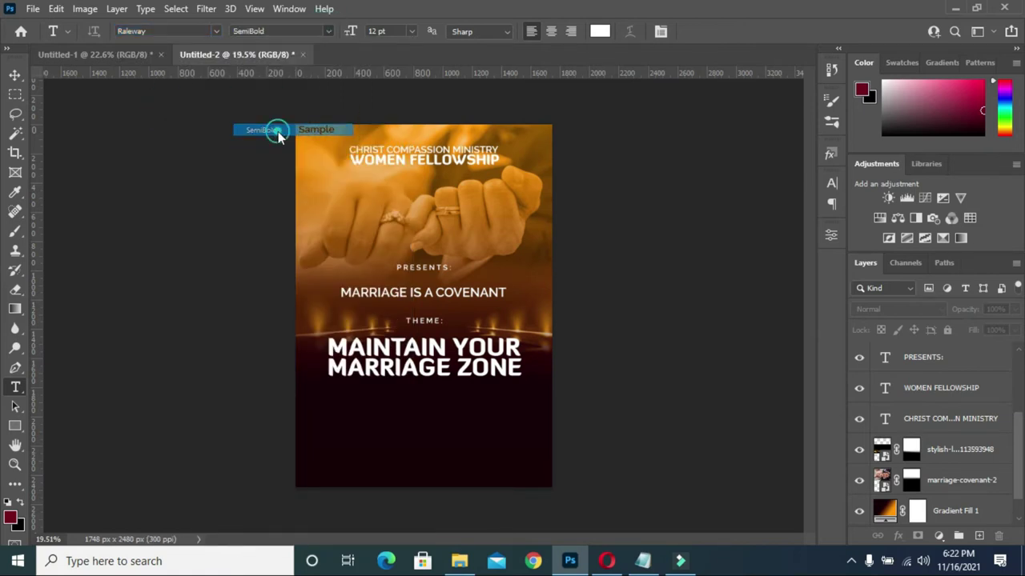
- Paste the three-line Friday-to-Sunday schedule below the MARRIAGE ZONE title
alt+scroll(369, 413, up, 3)
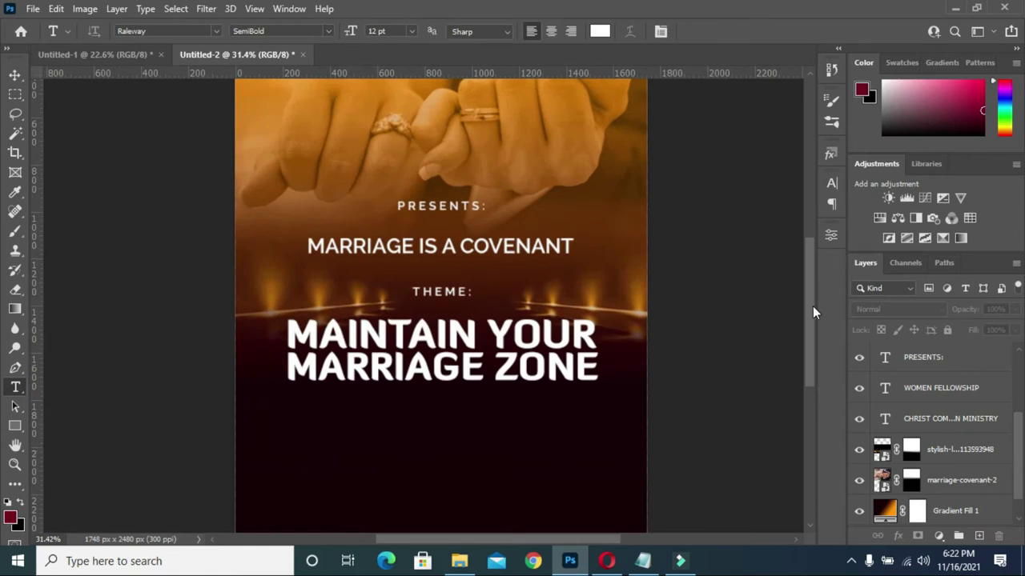
drag(813, 305, 681, 336)
click(289, 323)
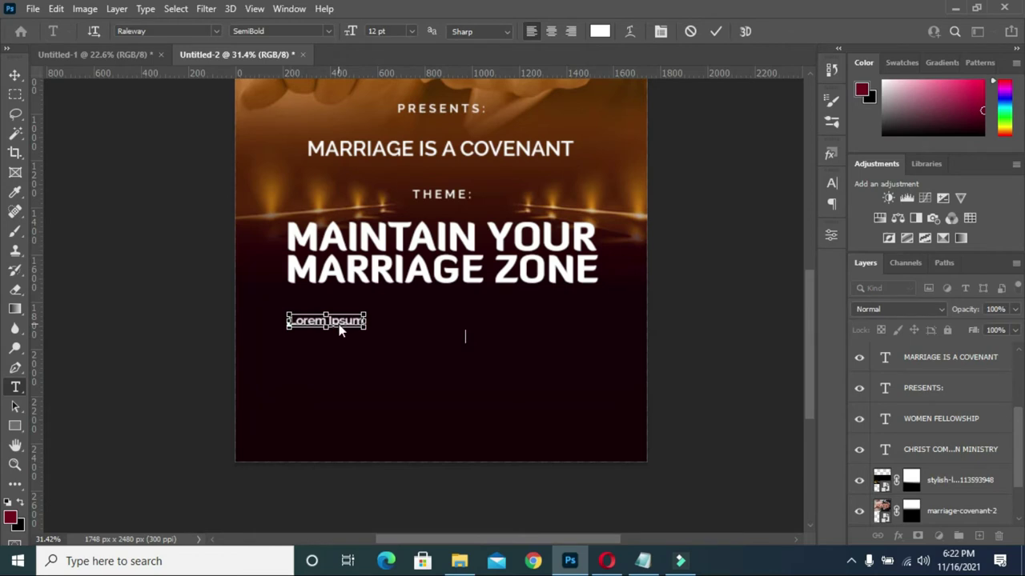
key(ctrl+v)
click(718, 31)
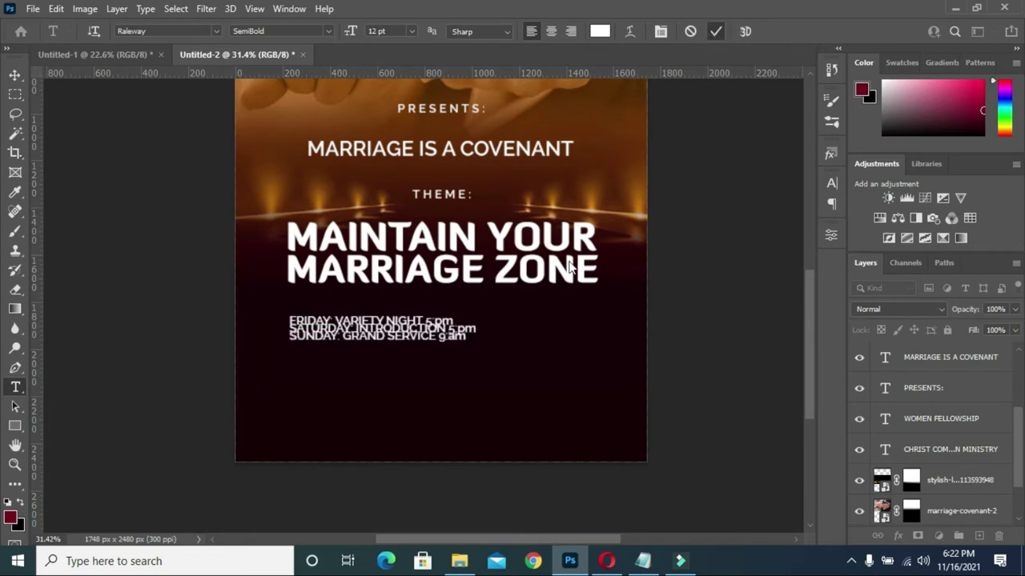
- Widen the schedule leading and colour the Friday, Saturday and Sunday times red
click(831, 184)
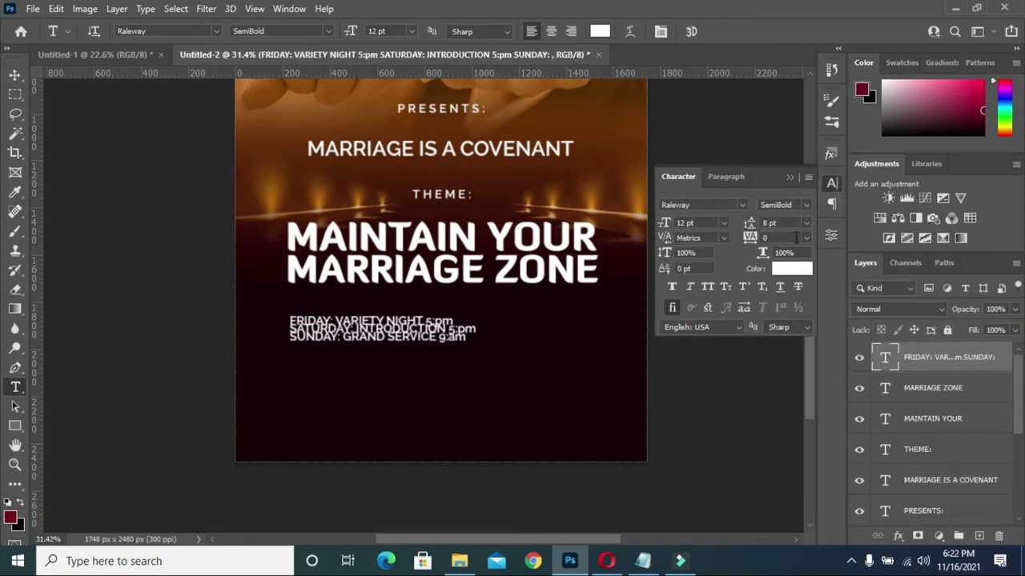
drag(749, 225, 752, 225)
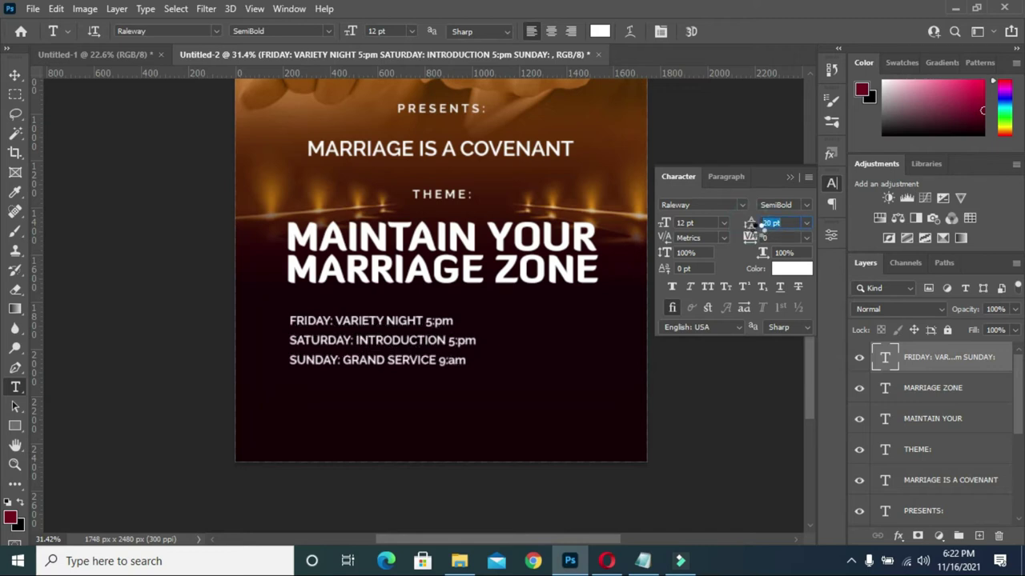
drag(426, 322, 454, 322)
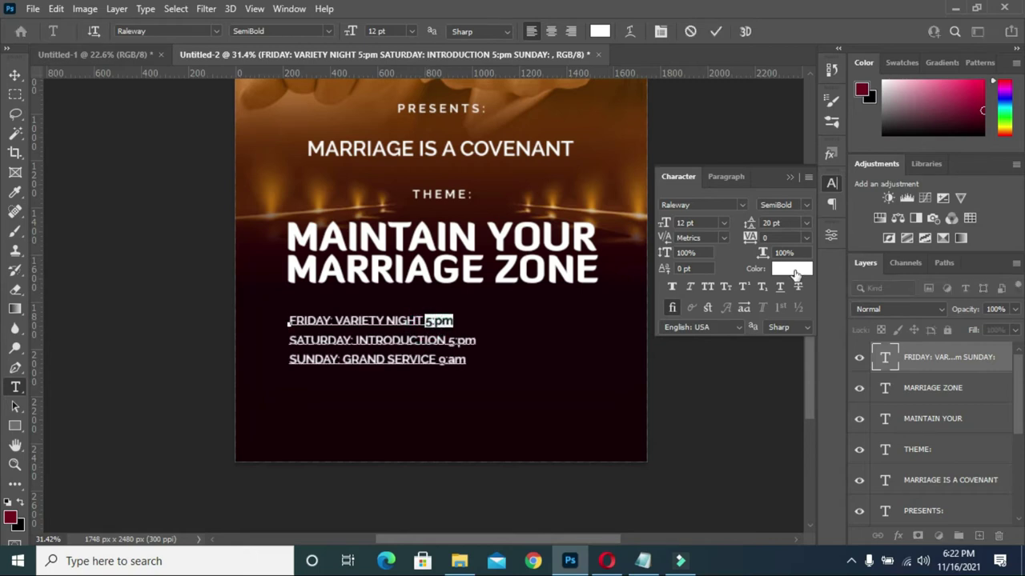
click(794, 269)
drag(785, 235, 875, 113)
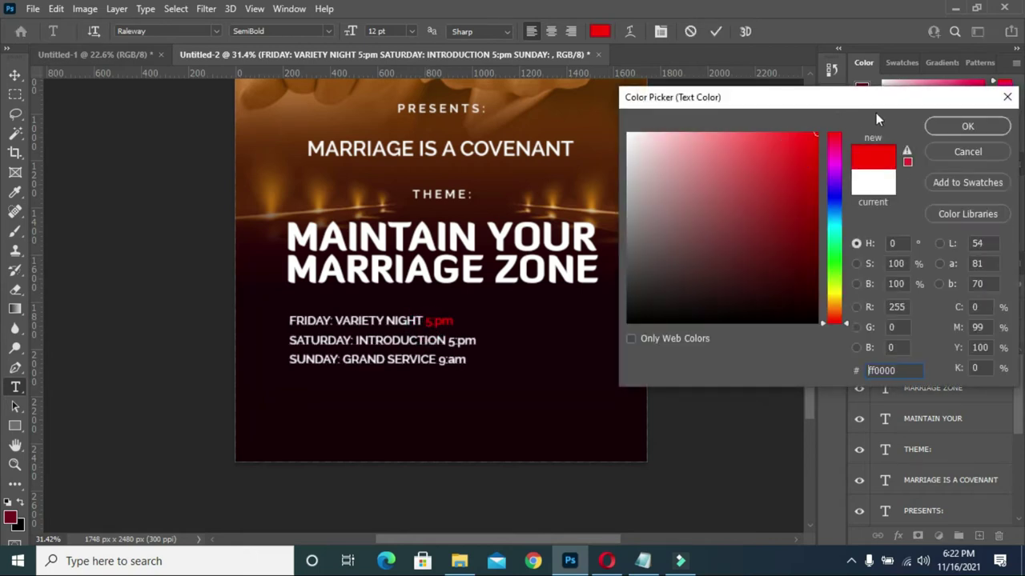
click(966, 126)
drag(448, 342, 480, 341)
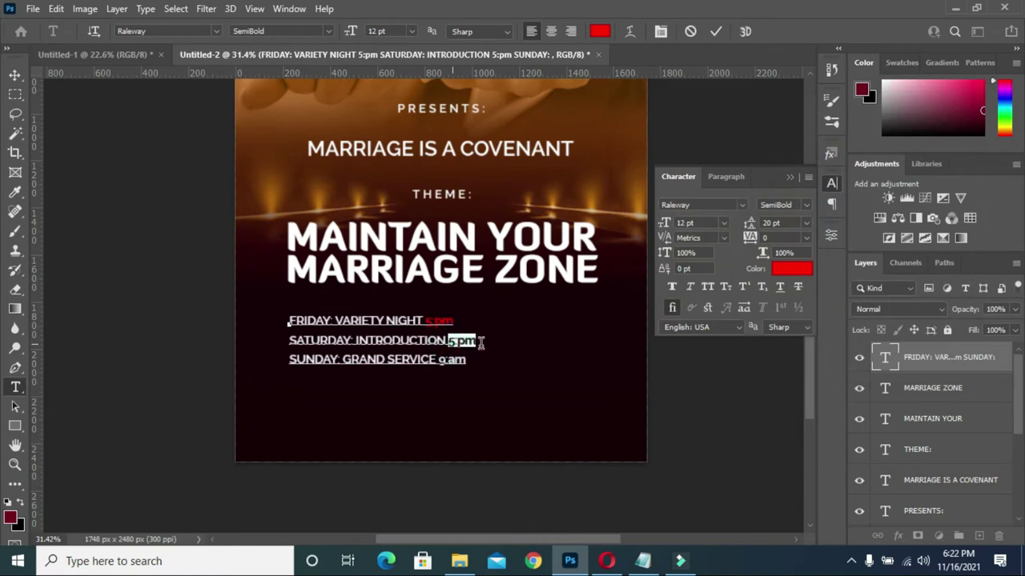
click(790, 269)
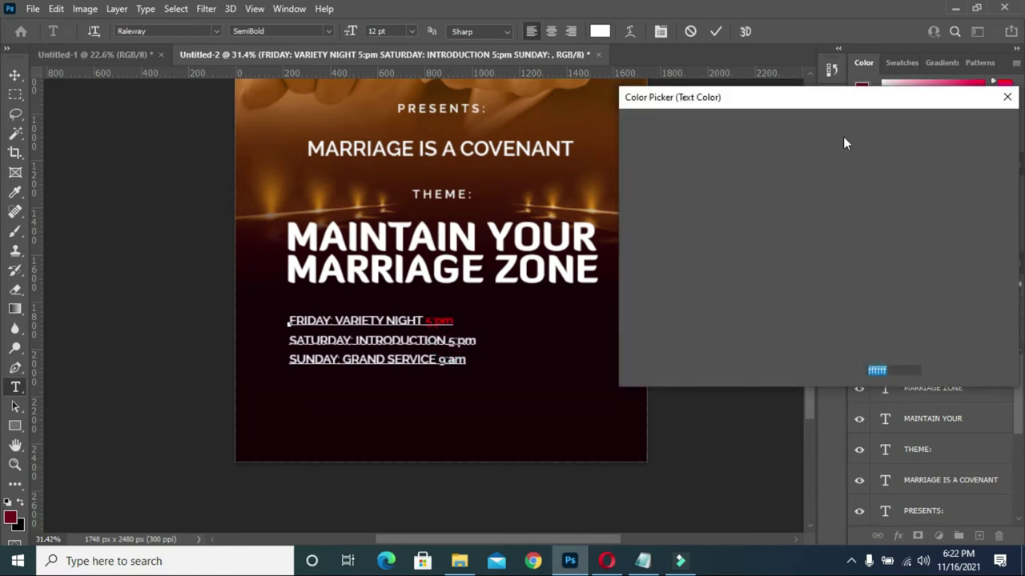
click(951, 122)
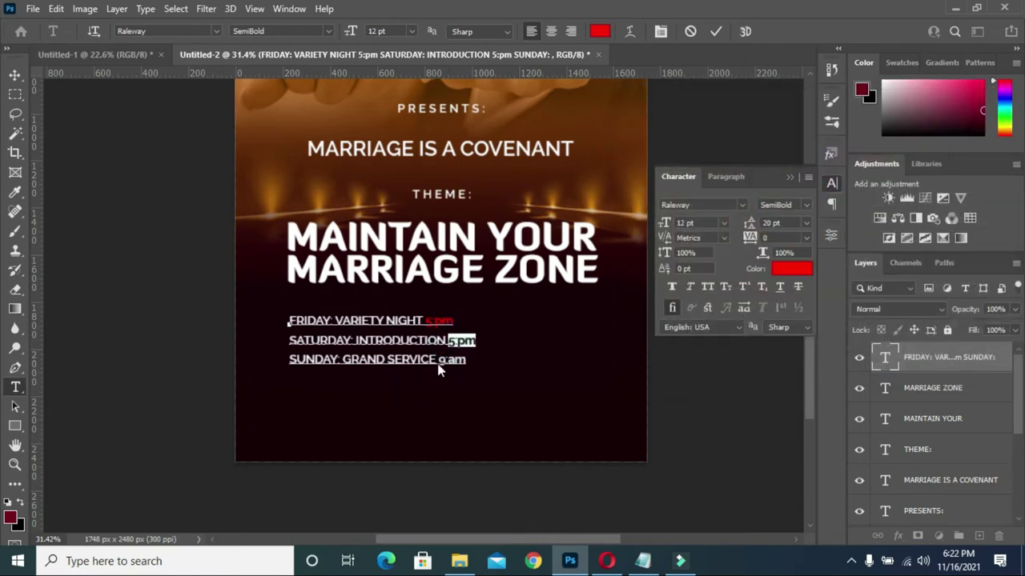
drag(438, 361, 493, 365)
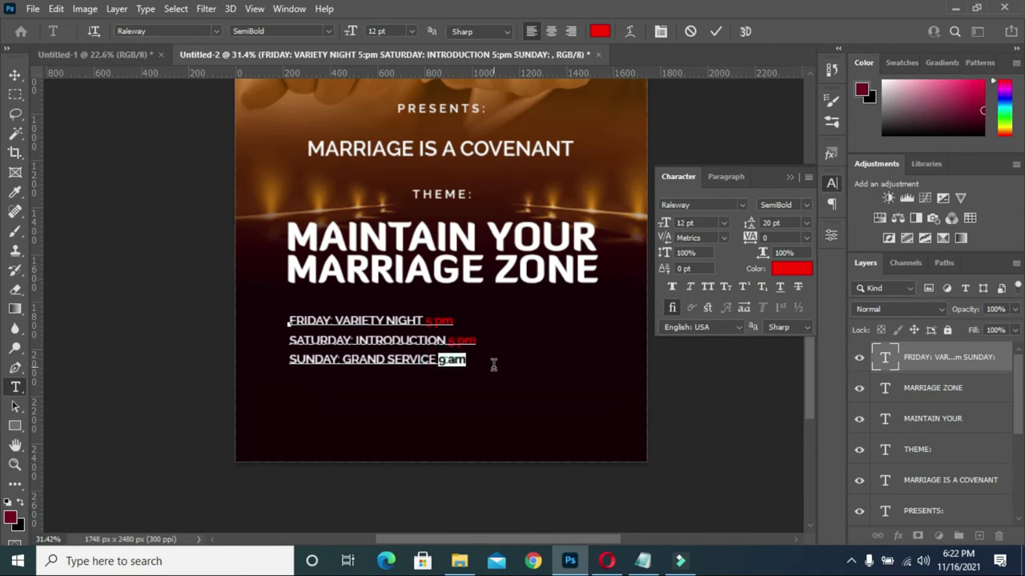
click(793, 270)
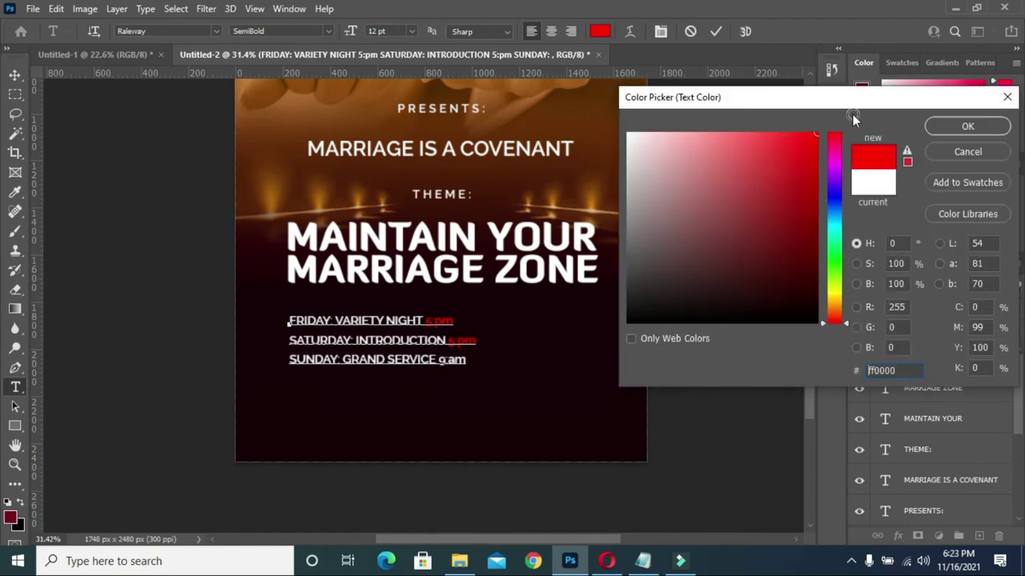
click(965, 126)
- Set the Sunday 9:am time to Montserrat Bold
click(797, 204)
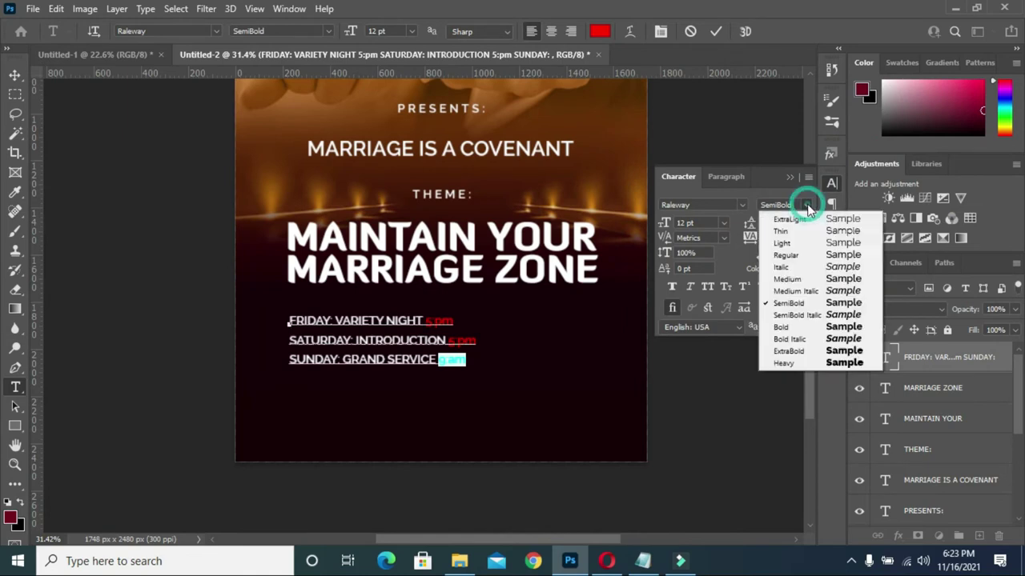
click(799, 357)
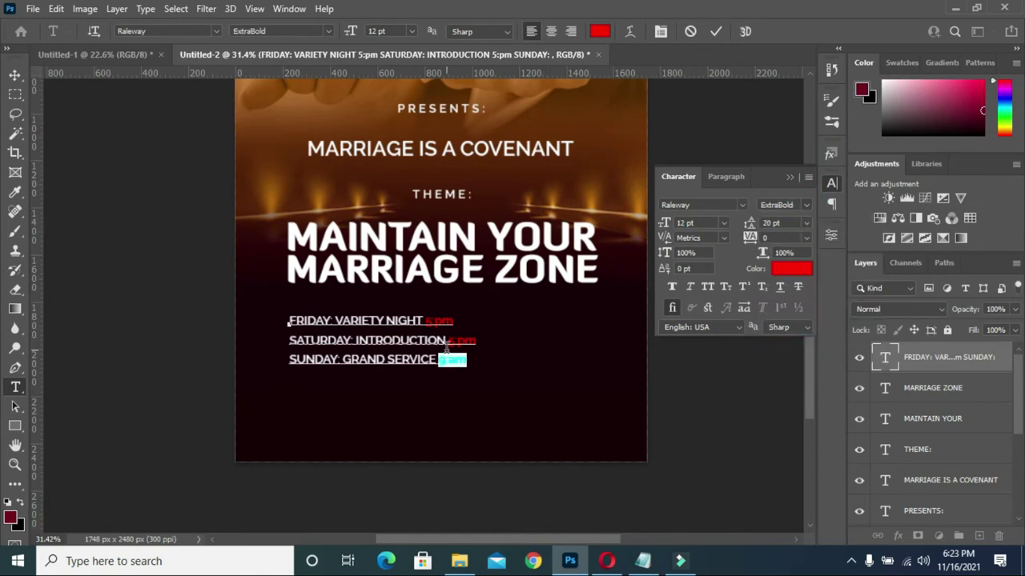
click(741, 206)
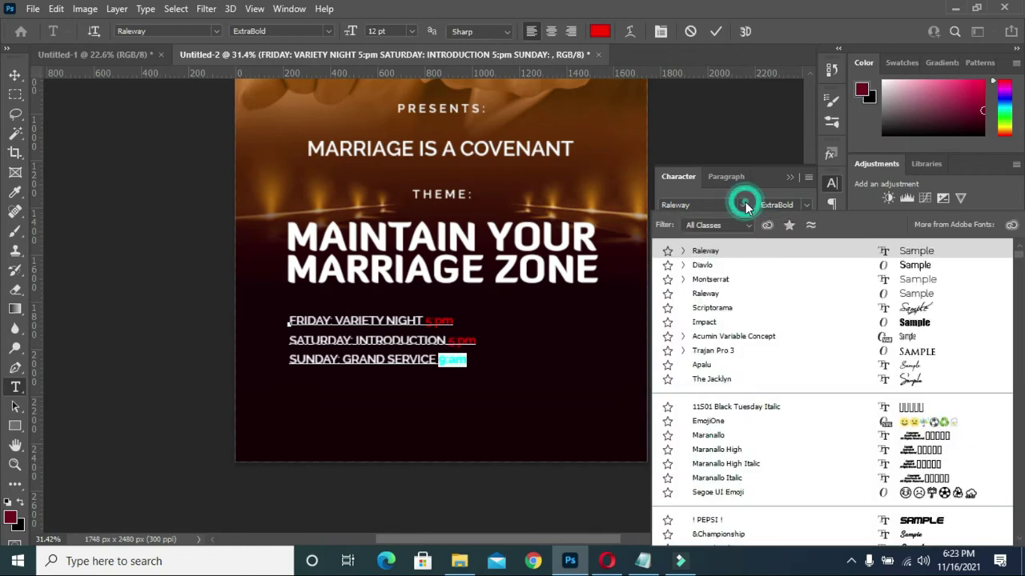
click(683, 281)
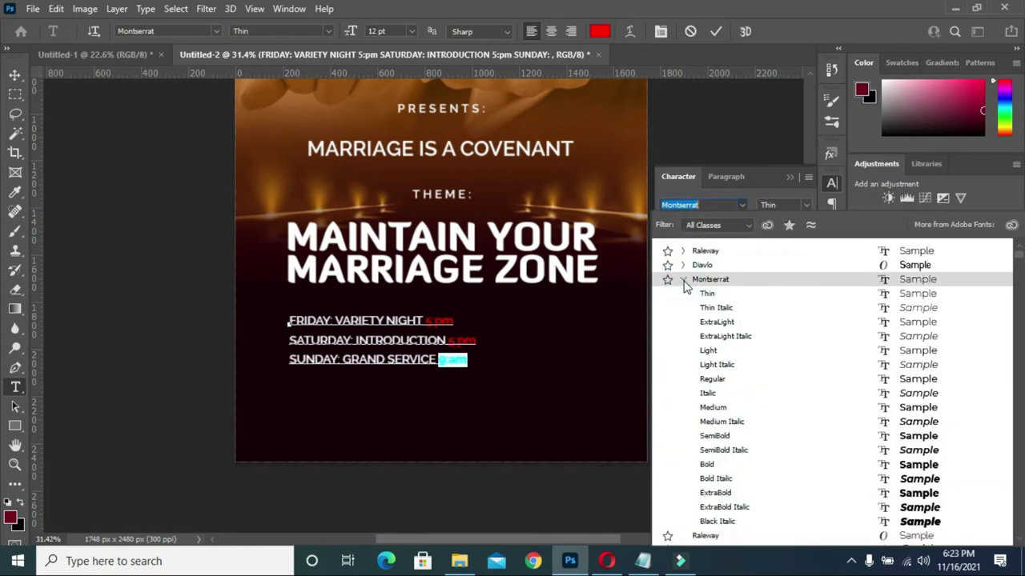
click(708, 465)
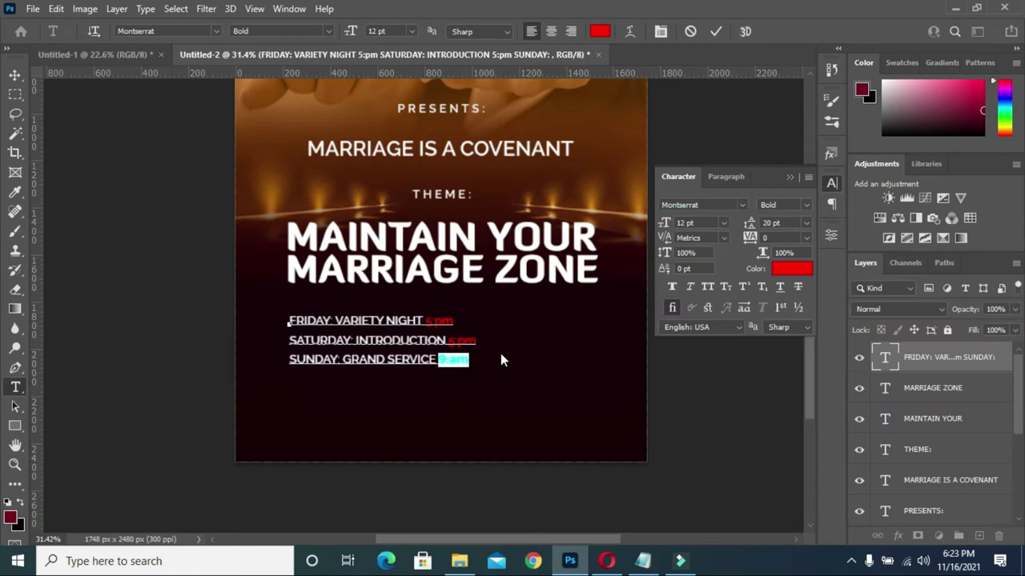
- Set the Saturday and Friday 5pm times to Montserrat Bold
drag(449, 341, 490, 342)
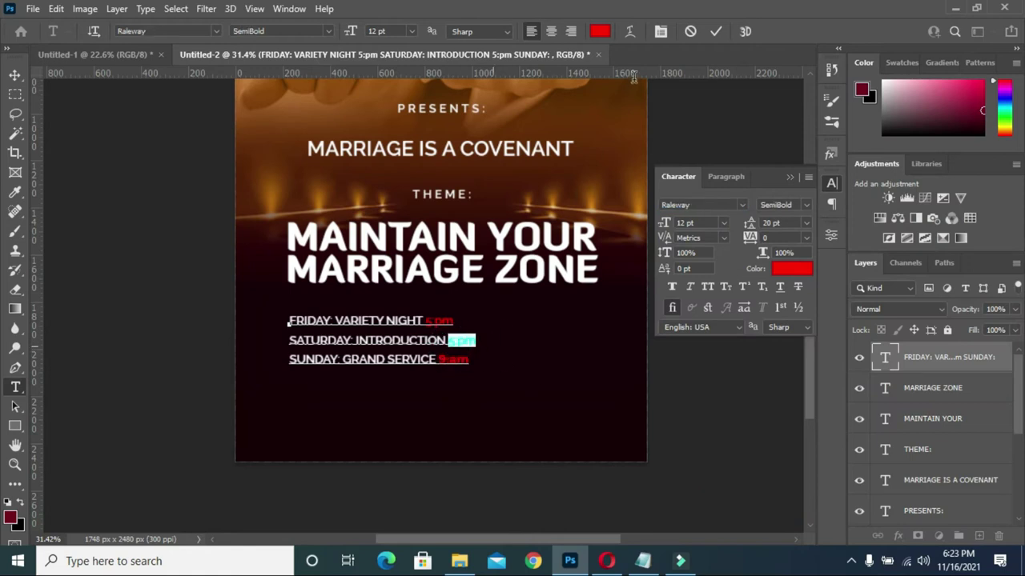
click(741, 205)
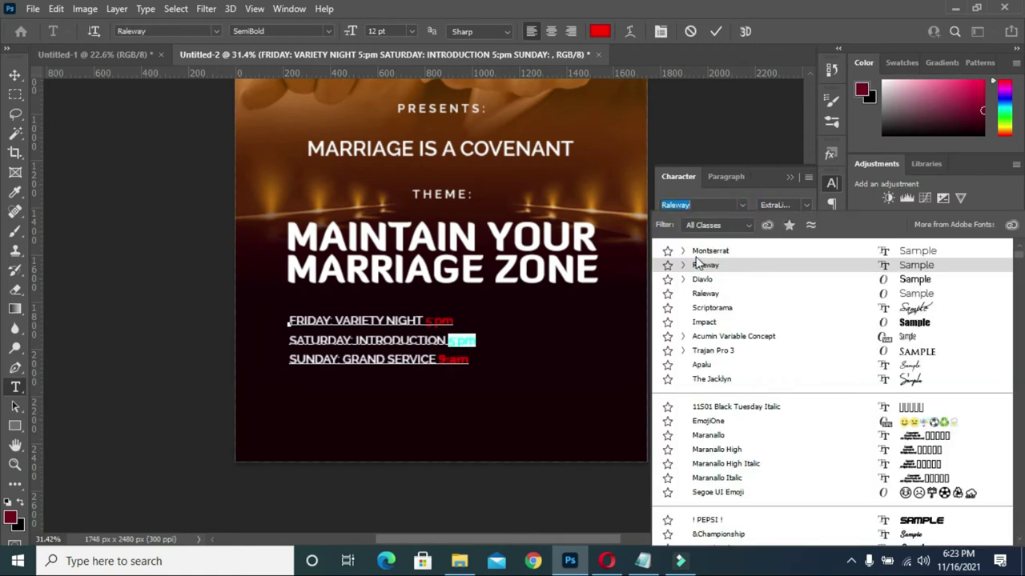
click(713, 250)
click(805, 206)
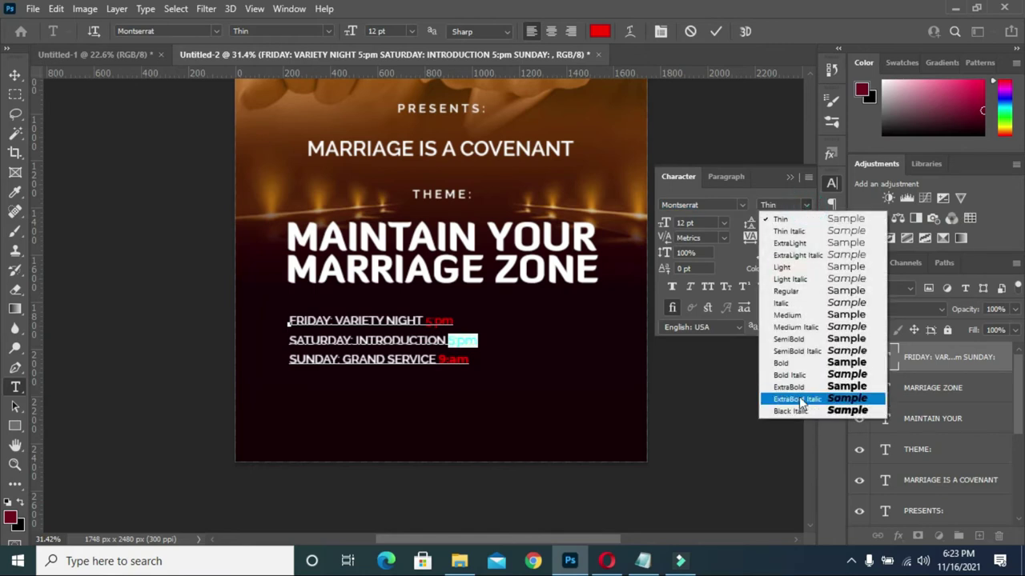
click(789, 364)
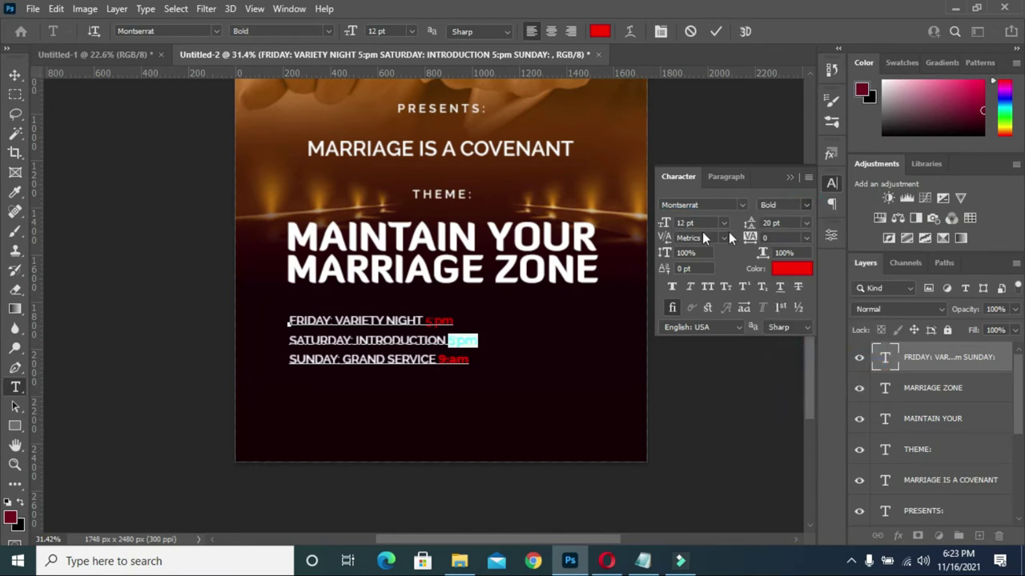
drag(470, 322, 425, 321)
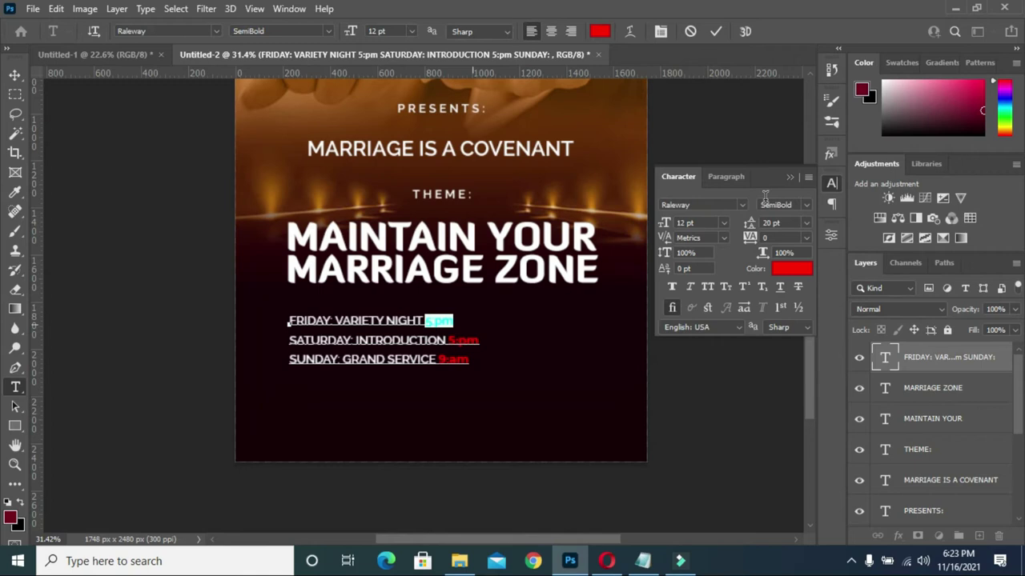
click(741, 204)
click(720, 250)
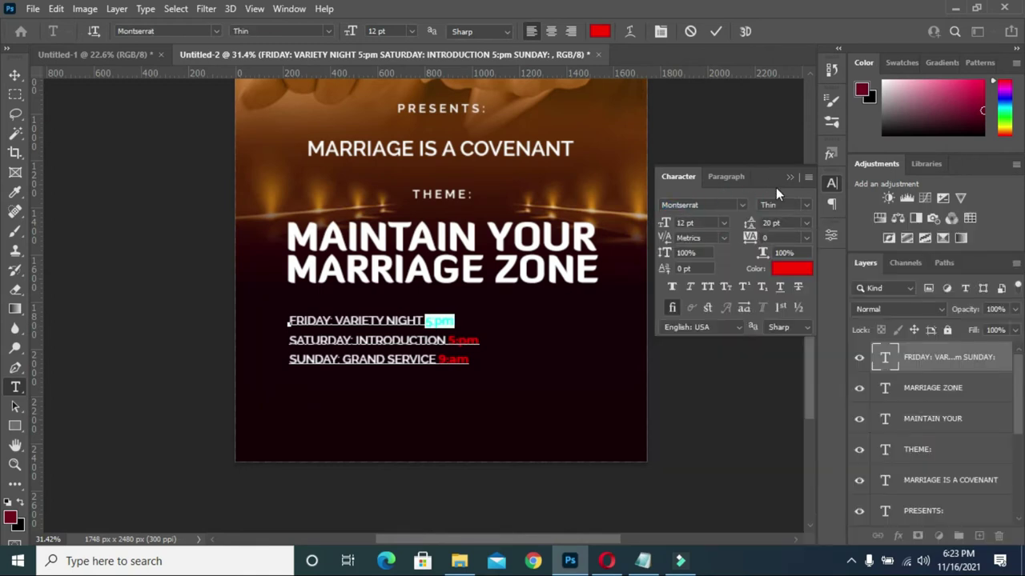
click(809, 205)
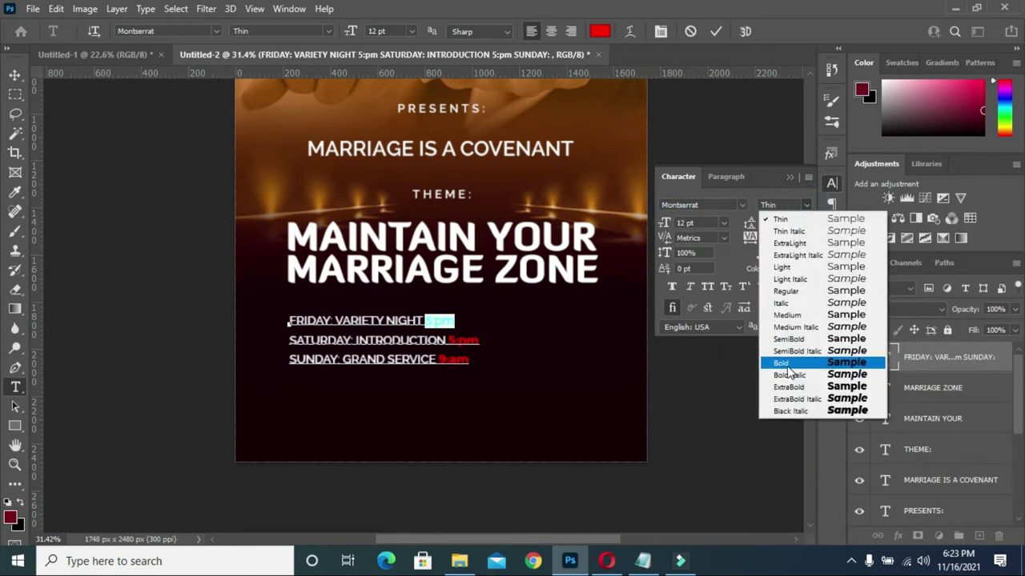
click(787, 363)
- Tighten the schedule leading to 17 pt and scale the block down to about 81%
click(717, 31)
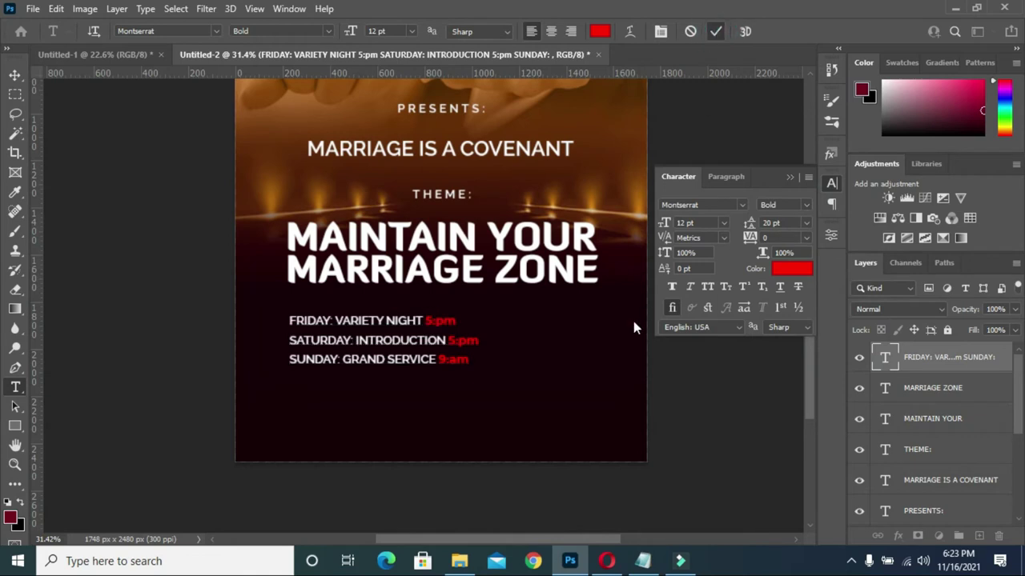
click(14, 75)
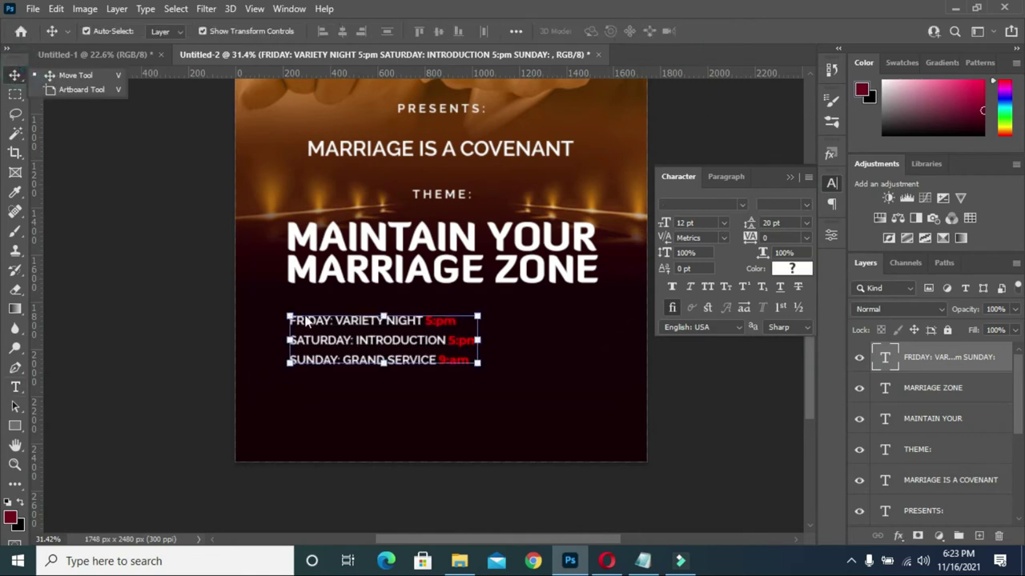
drag(749, 227, 749, 224)
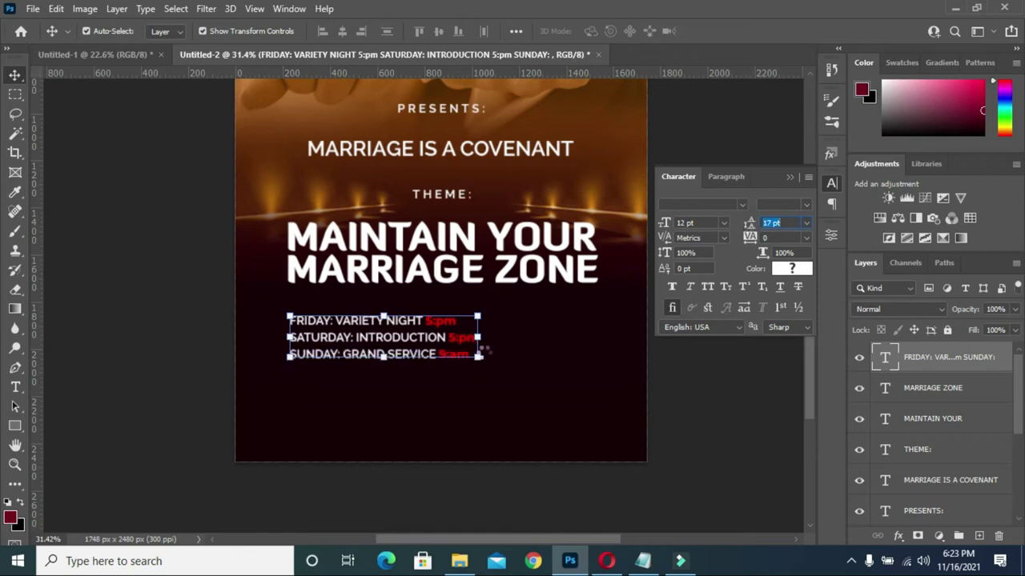
drag(476, 356, 441, 350)
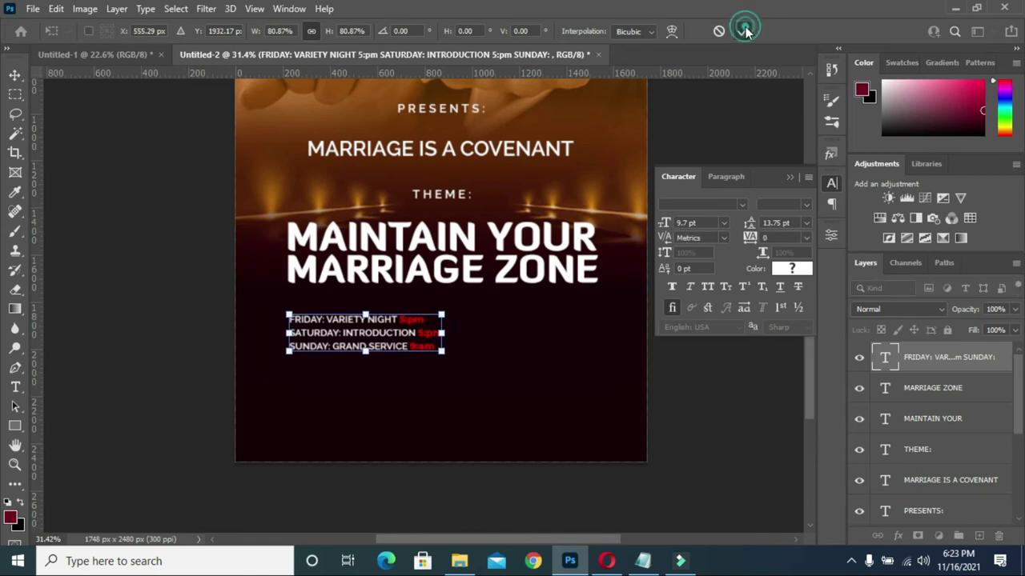
key(Return)
scroll(251, 320, up, 1)
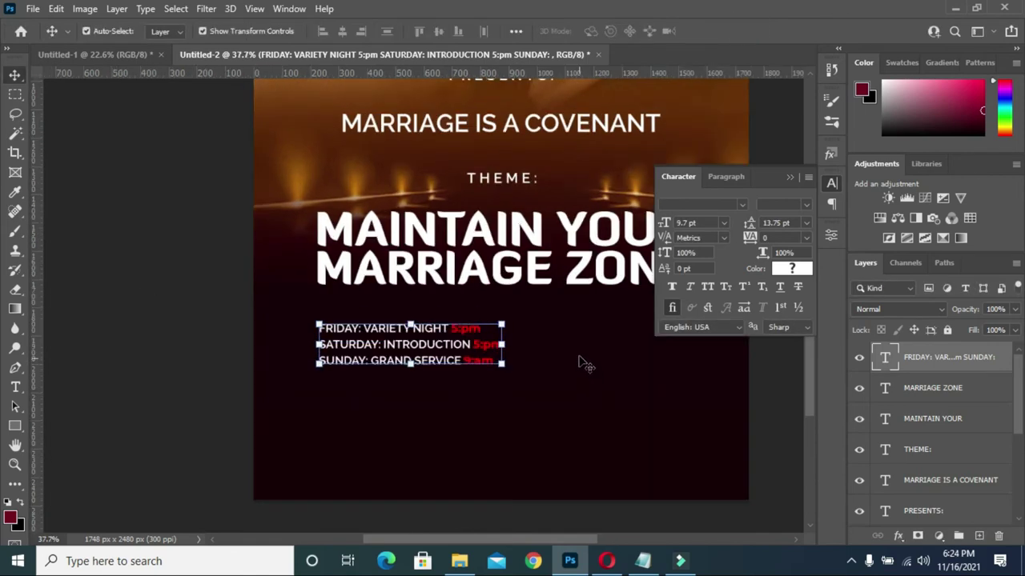
- Draw a thin vertical white rectangle beside the schedule lines
click(789, 177)
click(16, 425)
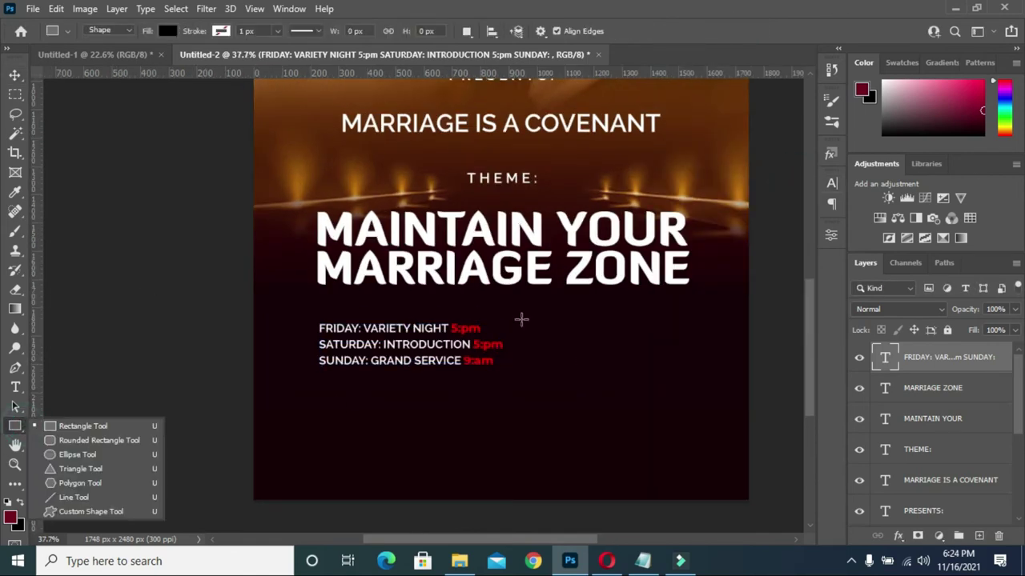
drag(524, 321, 525, 368)
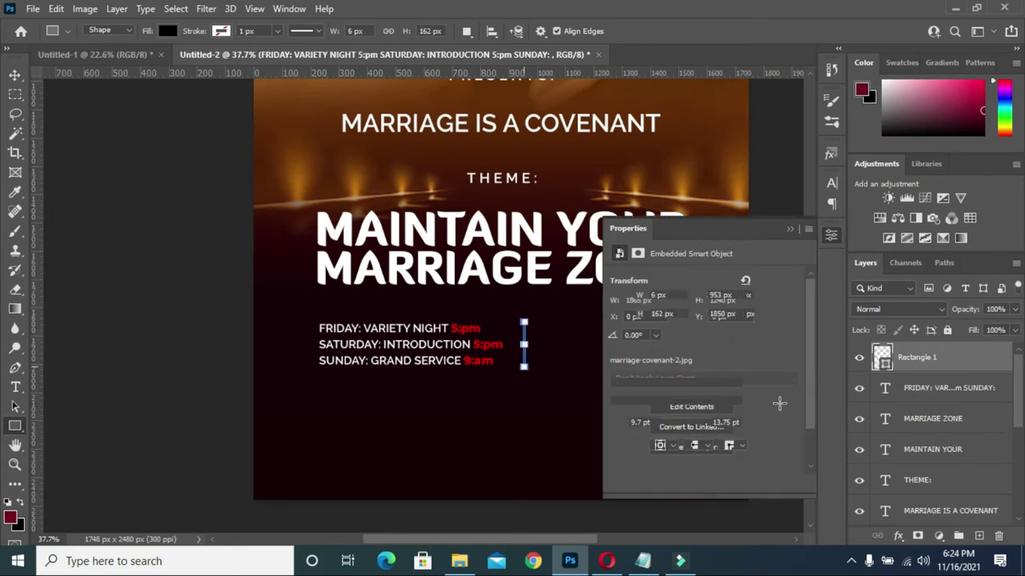
click(658, 317)
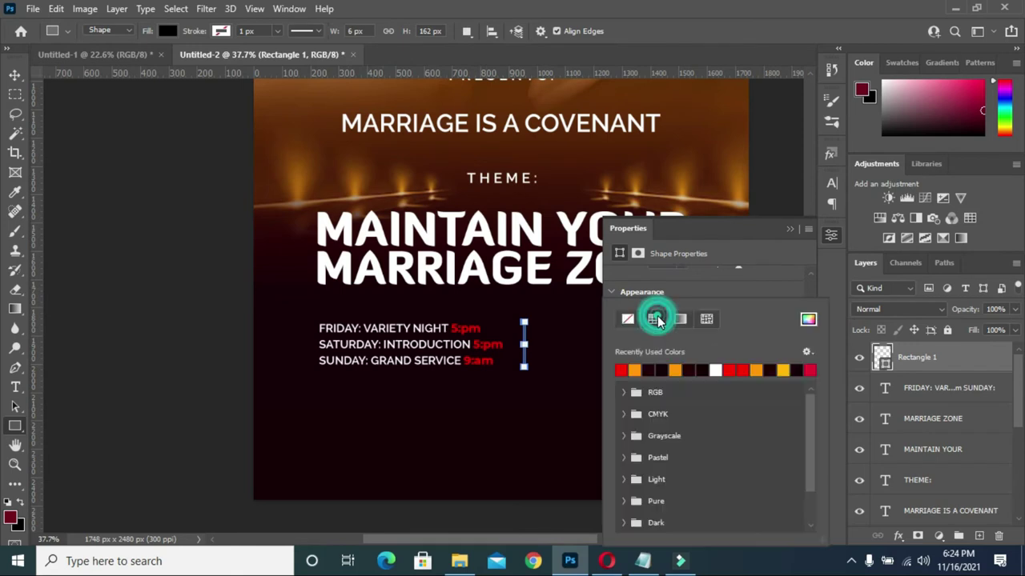
click(716, 369)
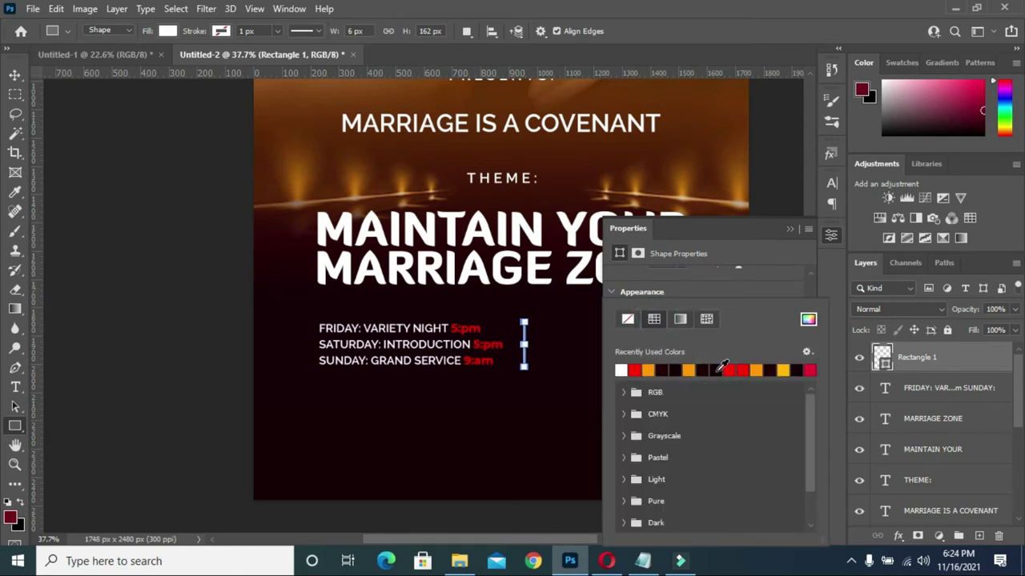
click(789, 233)
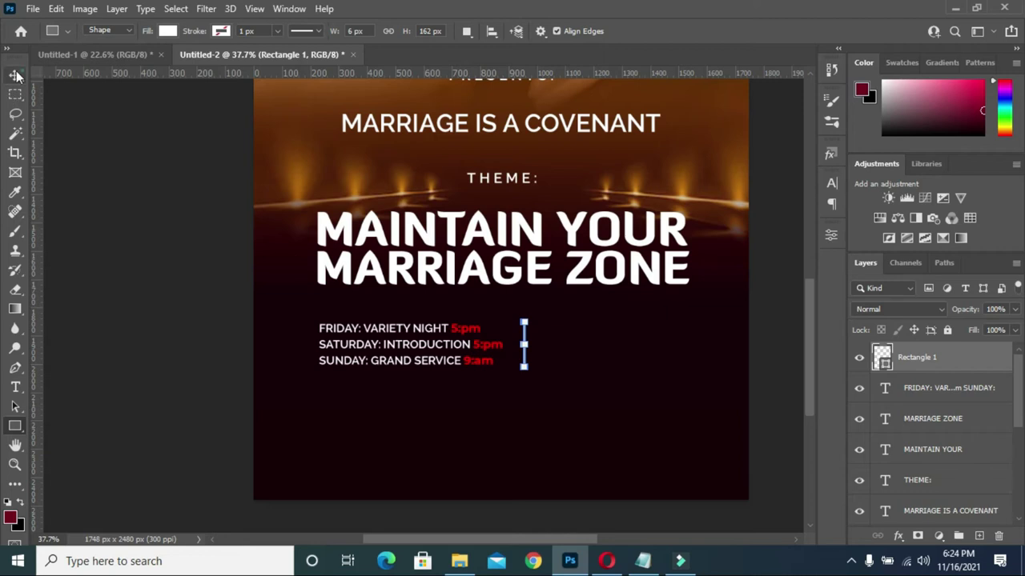
- Duplicate the bar, nudge the copy right and colour it ff0000 red
key(v)
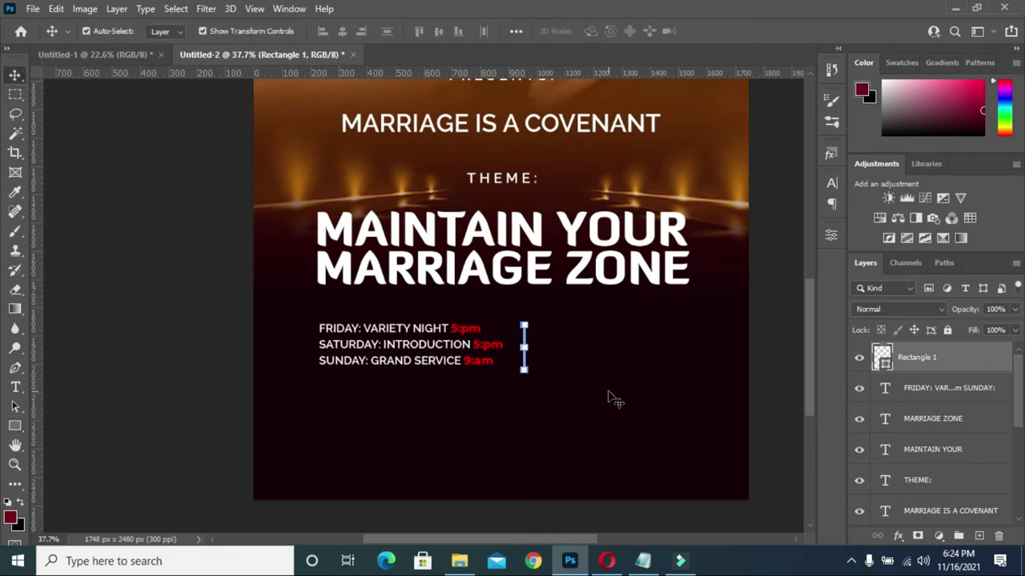
scroll(631, 364, up, 1)
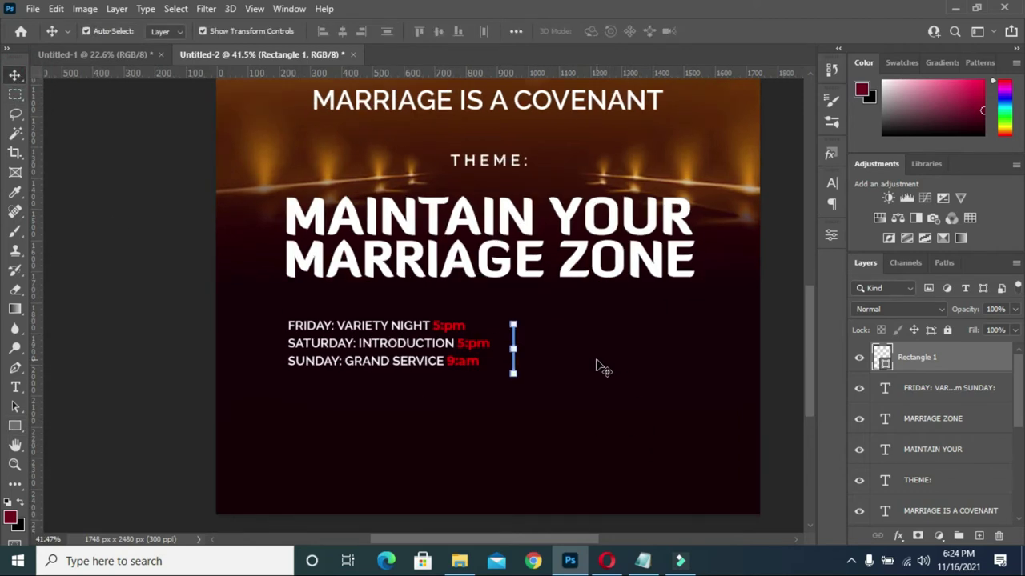
key(ctrl+j)
key(Right)
key(Right)
key(Right)
key(Right)
key(Right)
key(Right)
key(Right)
key(Right)
key(Right)
key(Right)
key(Right)
key(Right)
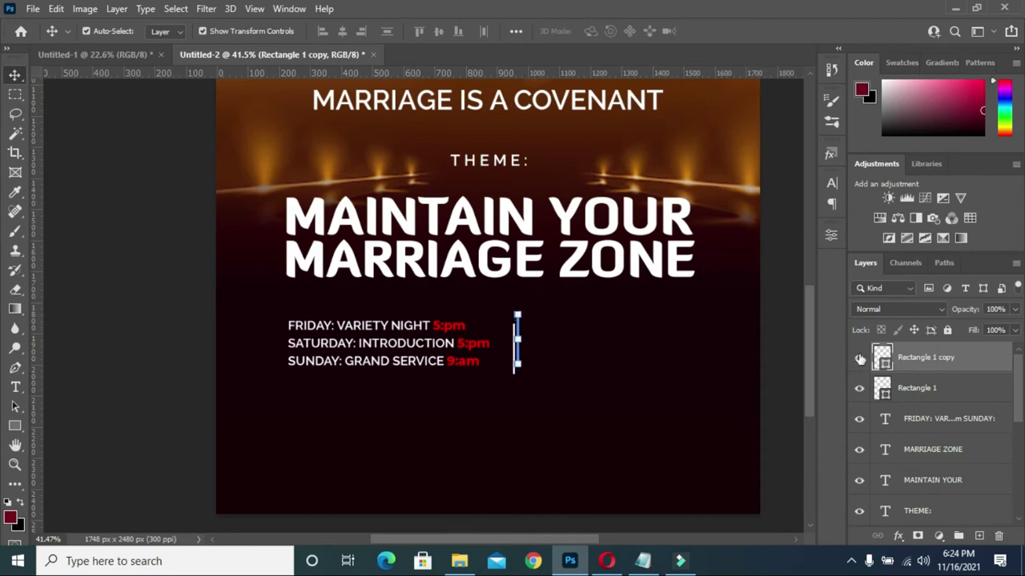
double_click(883, 363)
text(ff0000)
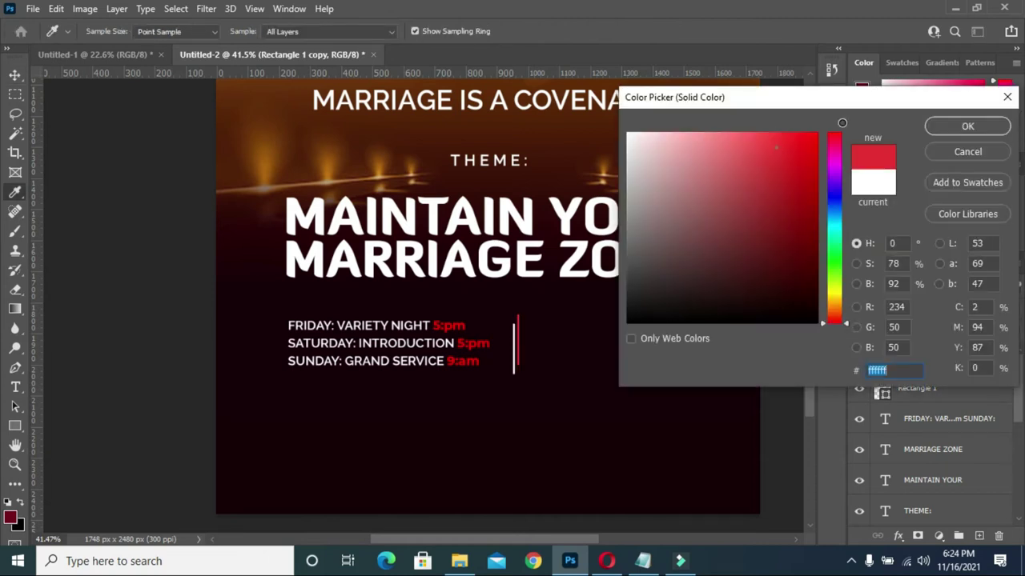
click(947, 126)
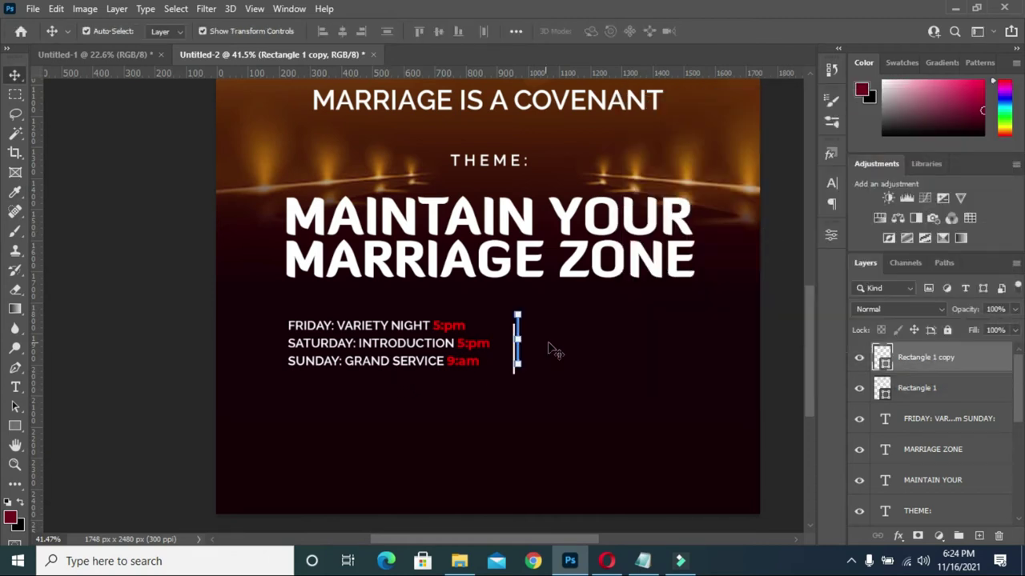
scroll(549, 350, down, 3)
- Place a copy of the schedule text layer to the right of the divider bars
drag(541, 541, 558, 544)
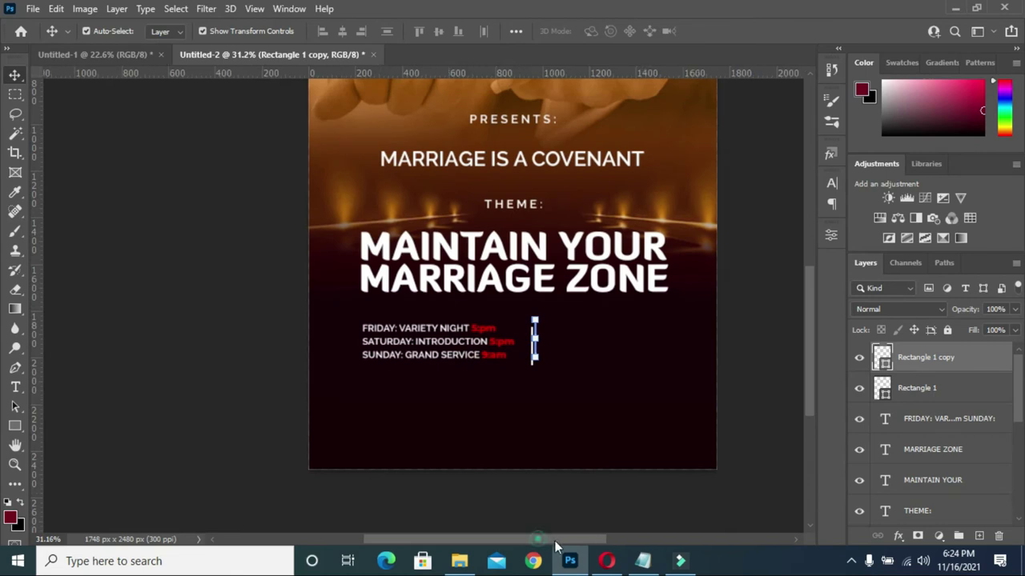
scroll(392, 352, up, 3)
click(382, 344)
drag(383, 344, 628, 361)
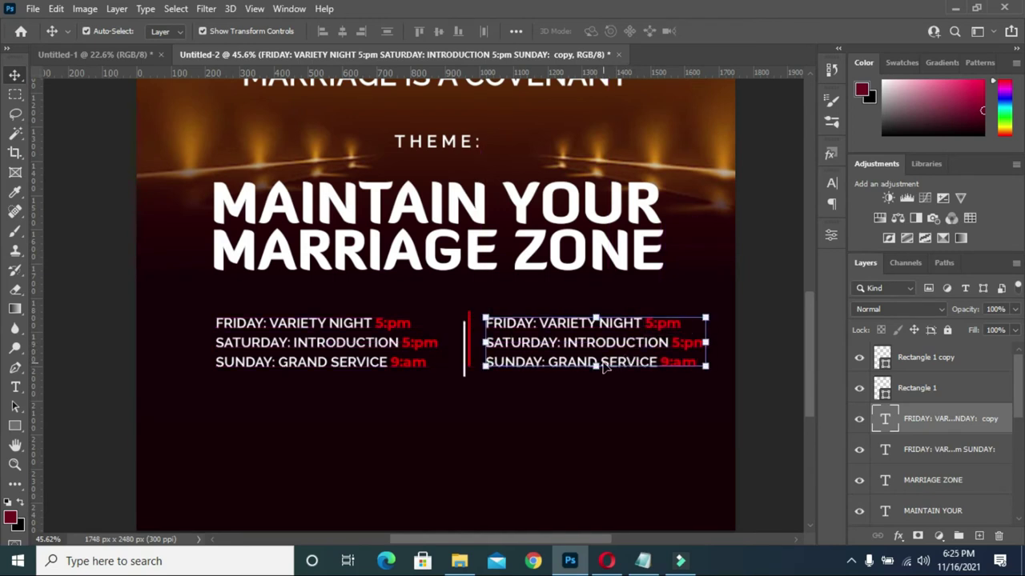
- Replace the copied text with the 25th - 28th line from the Notepad notes
double_click(591, 343)
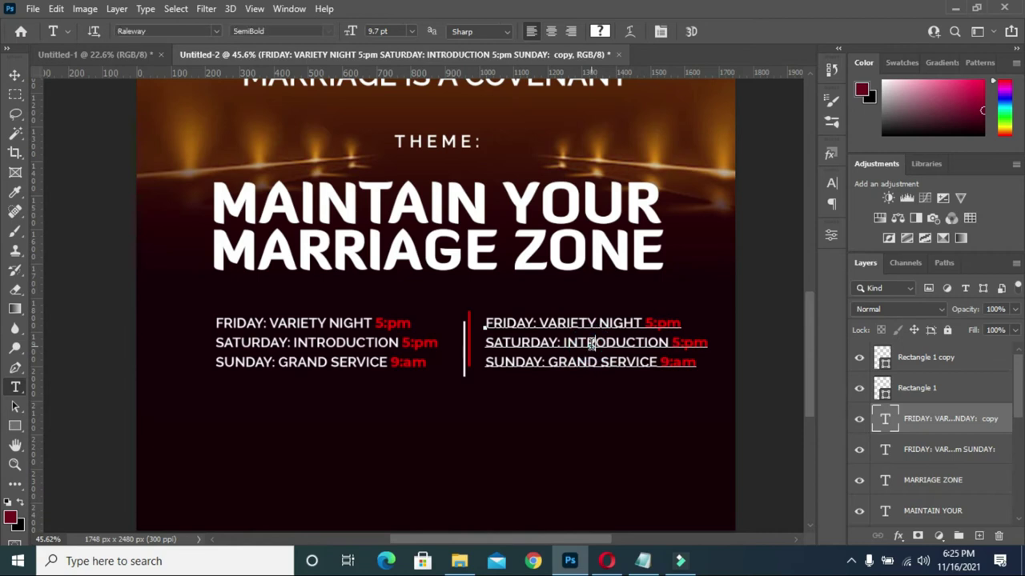
key(ctrl+a)
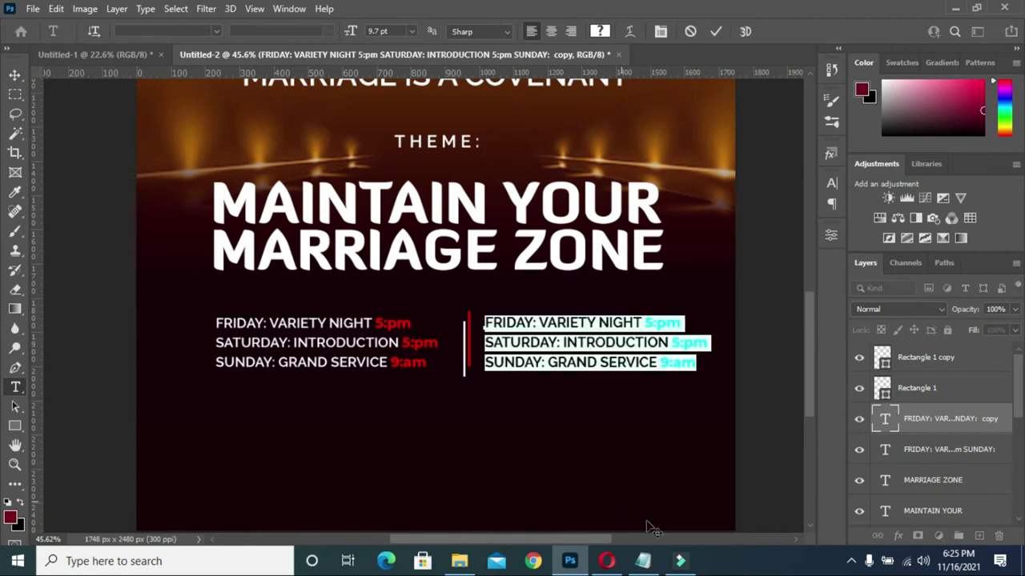
click(642, 561)
scroll(231, 408, down, 2)
click(102, 396)
drag(178, 395, 99, 395)
key(ctrl+c)
click(767, 92)
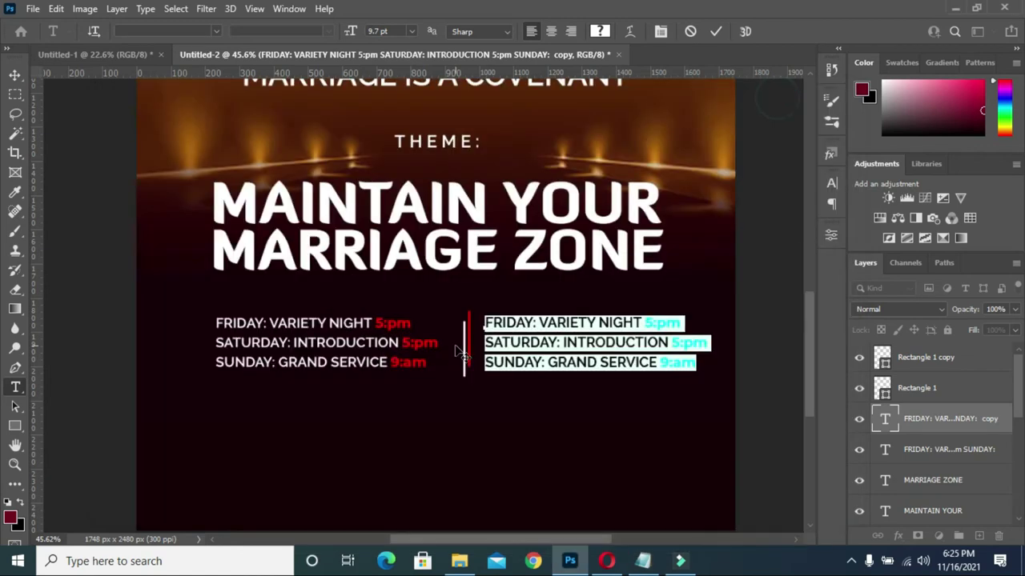
key(ctrl+v)
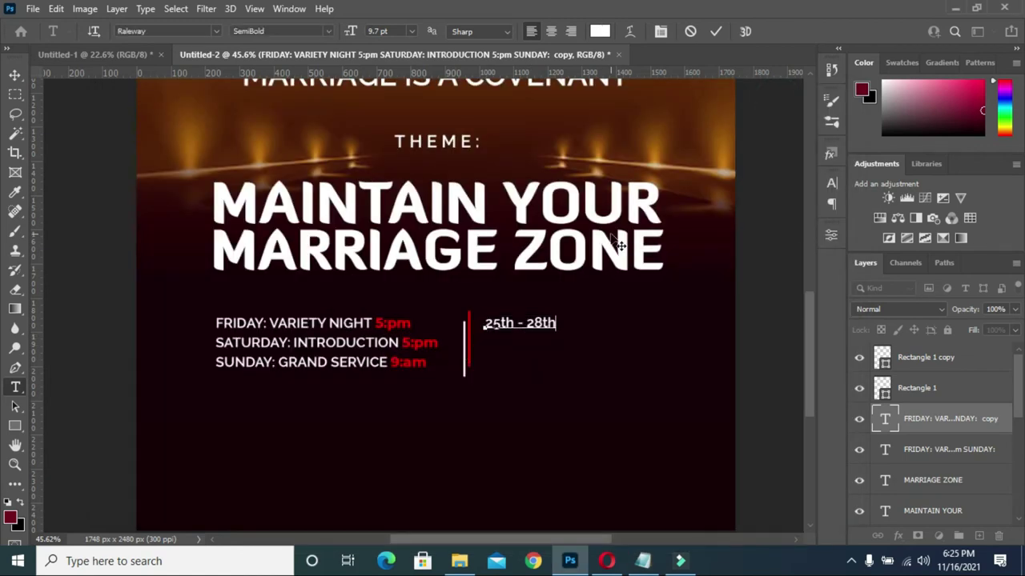
click(716, 32)
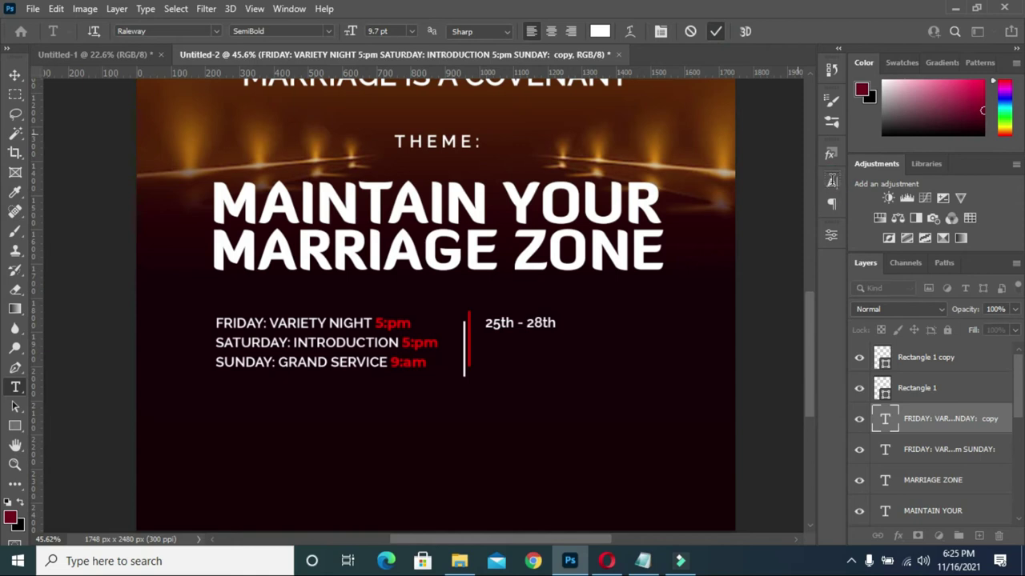
- Set the 25th - 28th date text to Montserrat Bold
click(831, 183)
click(741, 205)
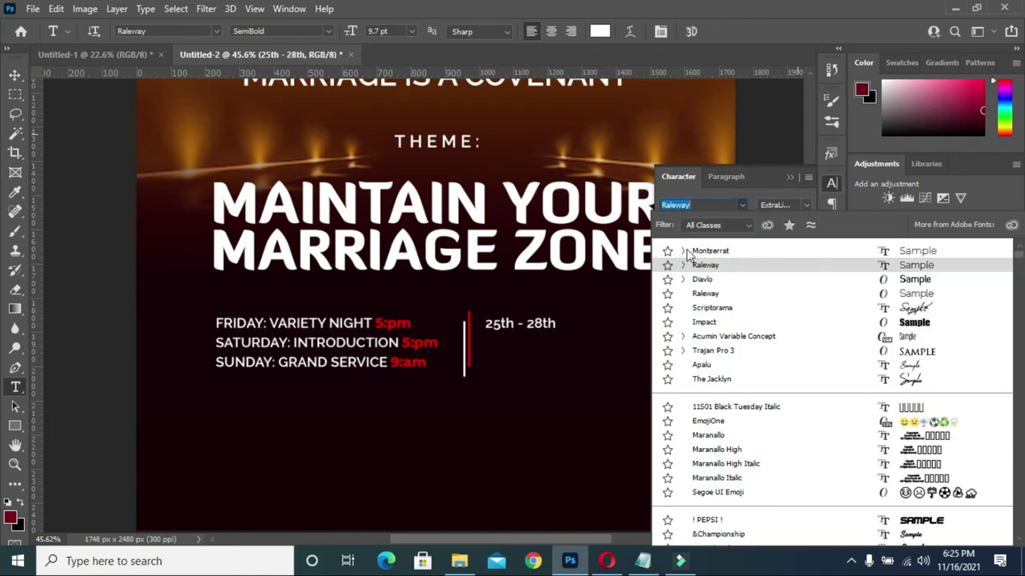
click(682, 251)
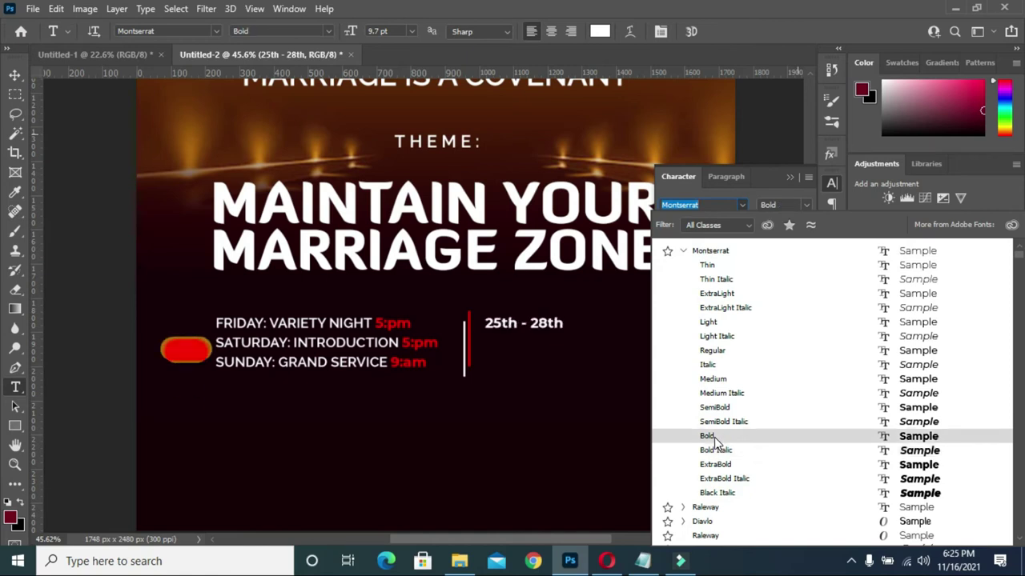
click(714, 437)
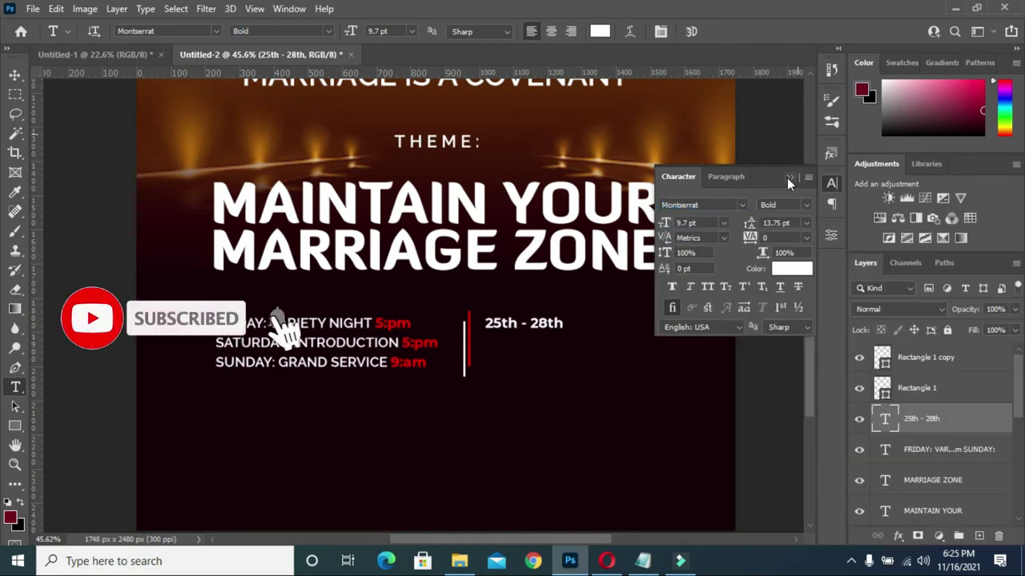
click(787, 177)
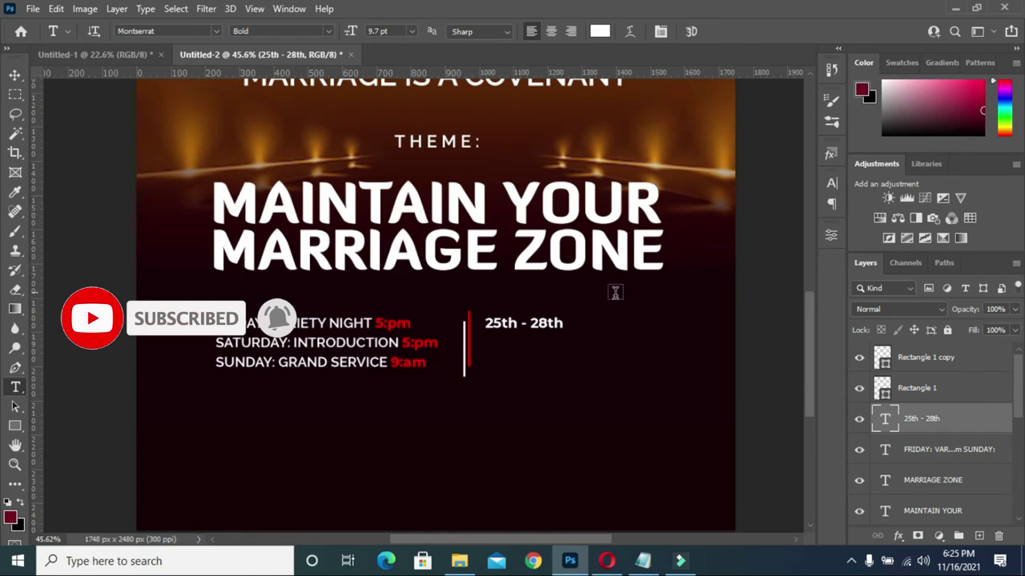
- Enlarge the date to about 140% and place a duplicate line directly below it
click(14, 74)
click(563, 325)
drag(563, 326, 594, 355)
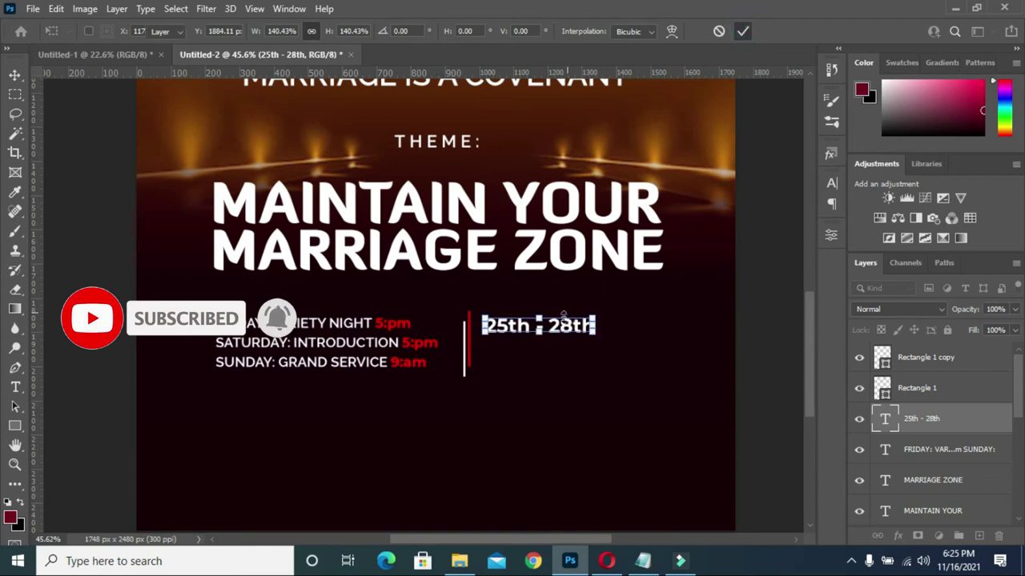
key(Return)
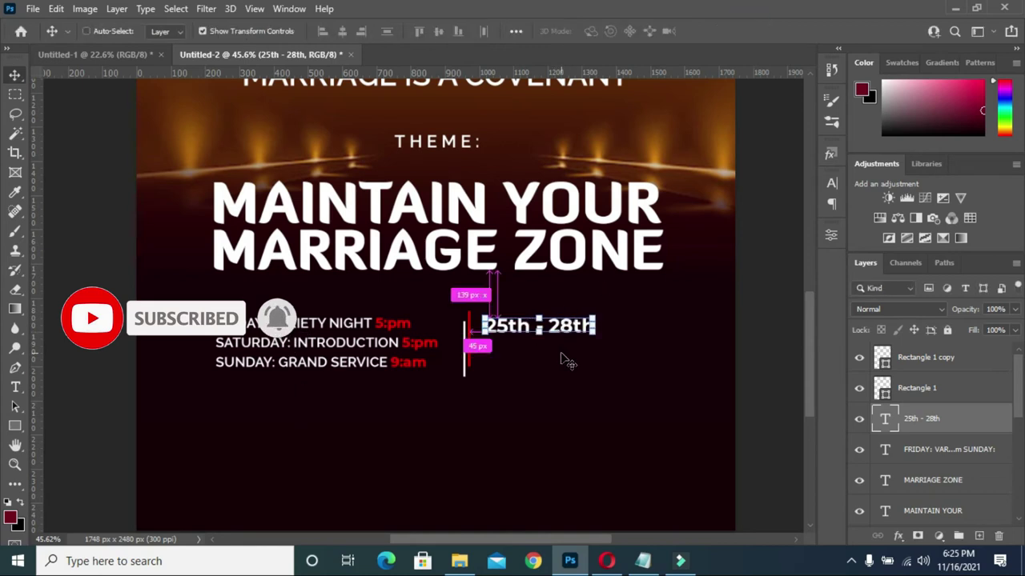
key(ctrl+j)
drag(567, 331, 565, 358)
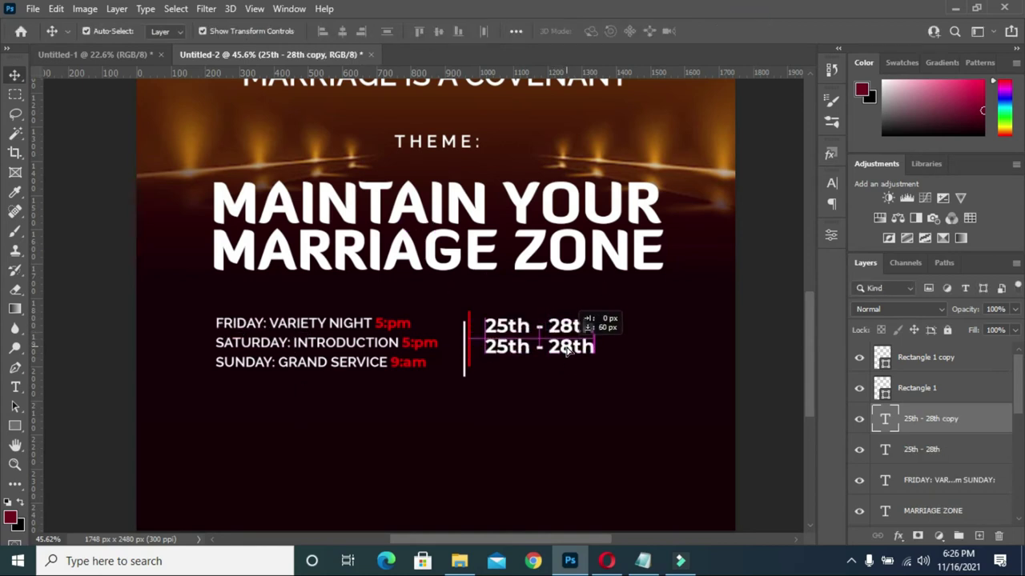
- Change the duplicate line to NOVEMBER from the notes and shrink it to about 92%
double_click(558, 347)
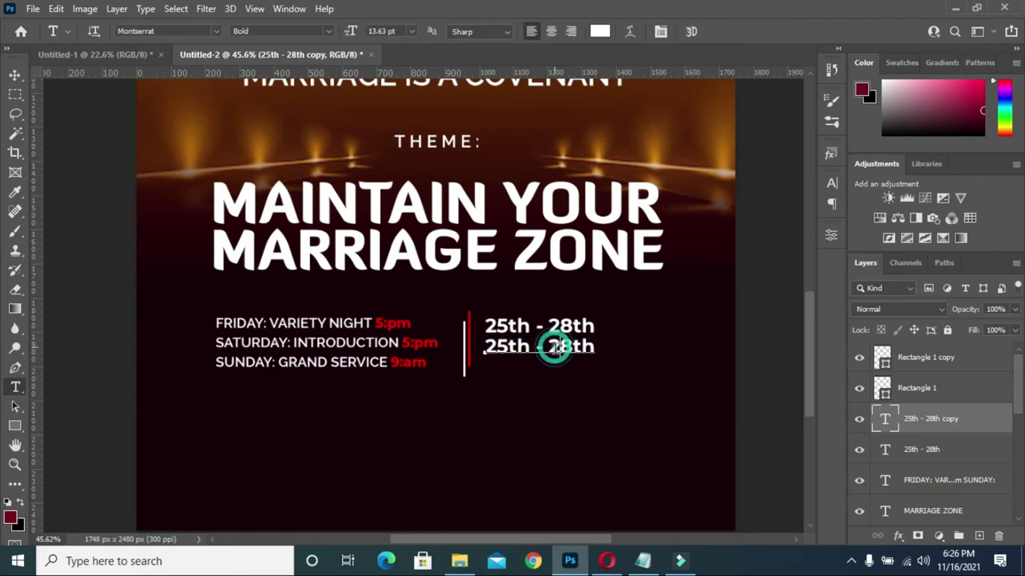
click(643, 560)
drag(149, 409, 100, 409)
key(ctrl+c)
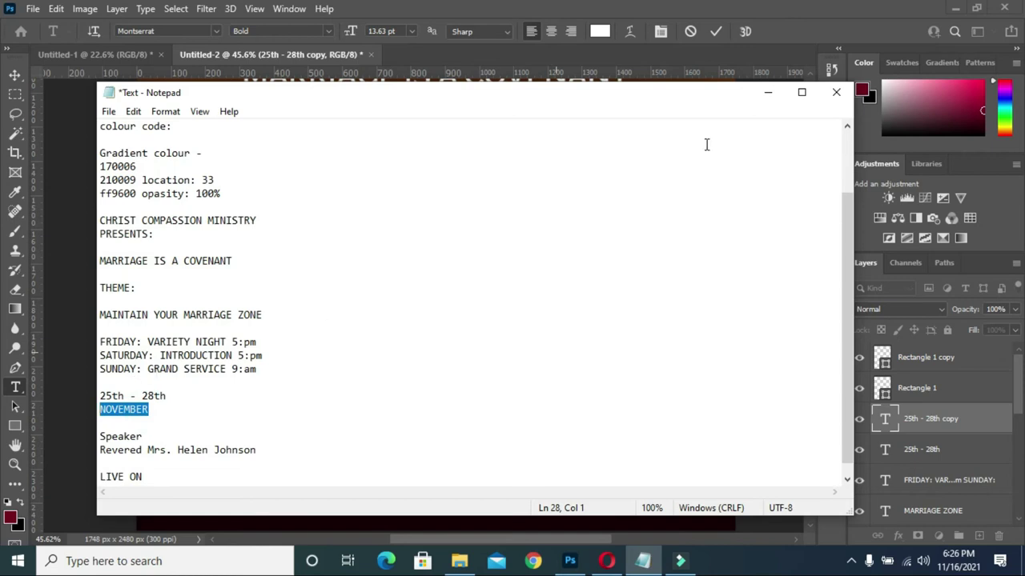
click(768, 92)
key(ctrl+v)
key(ctrl+Return)
scroll(629, 362, up, 2)
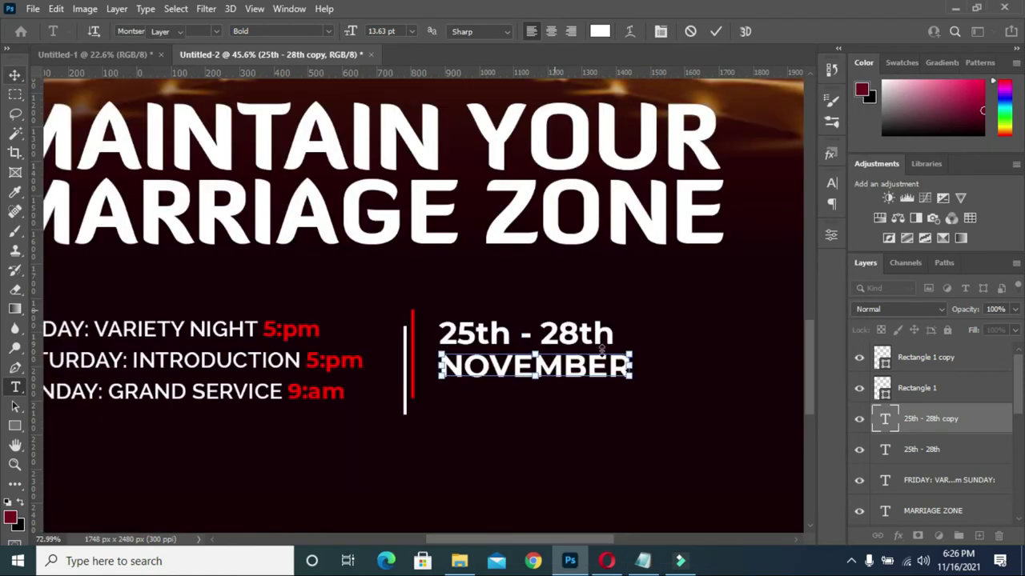
scroll(631, 364, up, 1)
drag(630, 378, 608, 381)
click(743, 30)
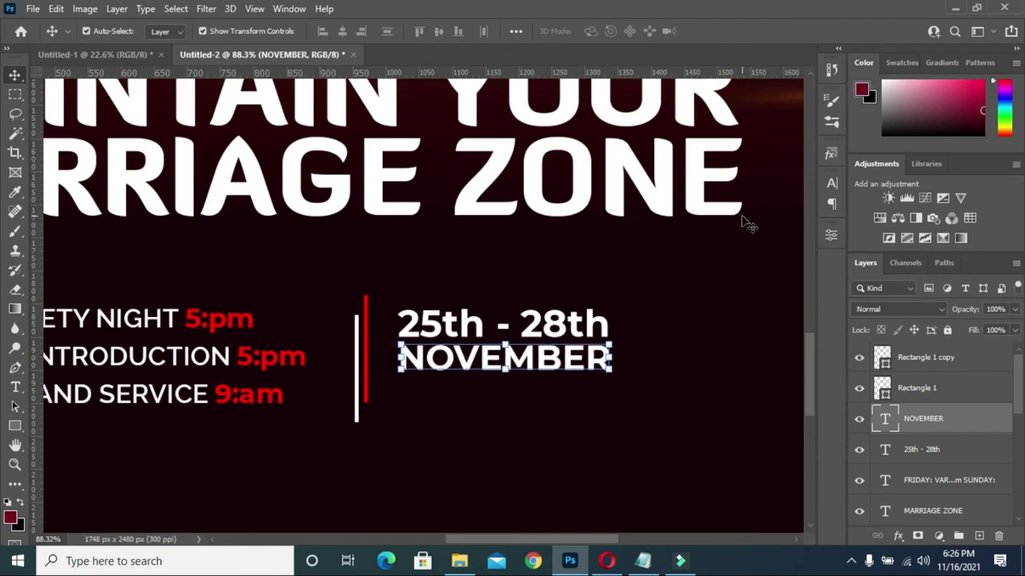
- Move the NOVEMBER and 25th - 28th layers to the top of the layer stack
scroll(720, 232, down, 1)
scroll(691, 277, down, 1)
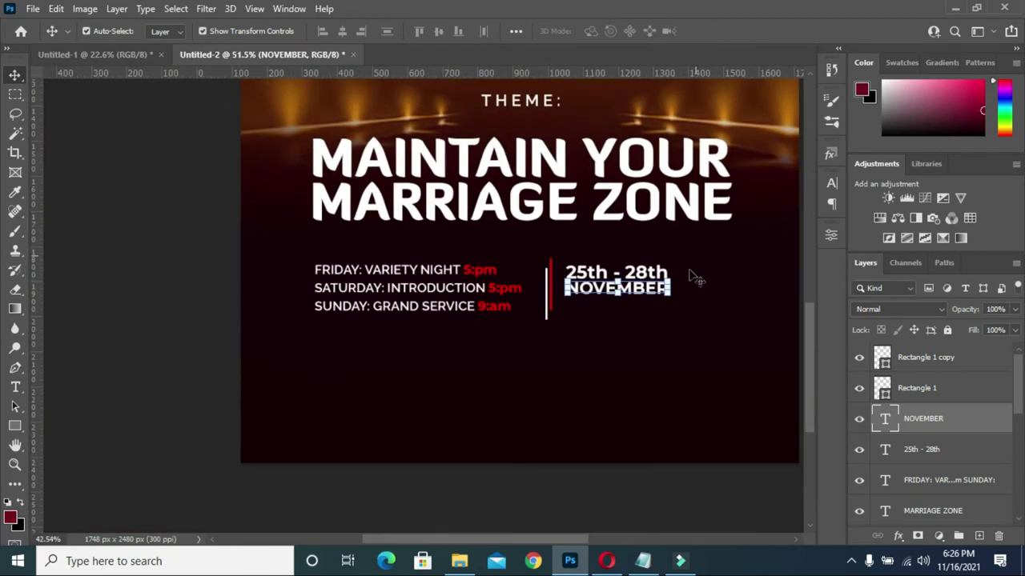
scroll(695, 501, down, 1)
drag(584, 547, 634, 540)
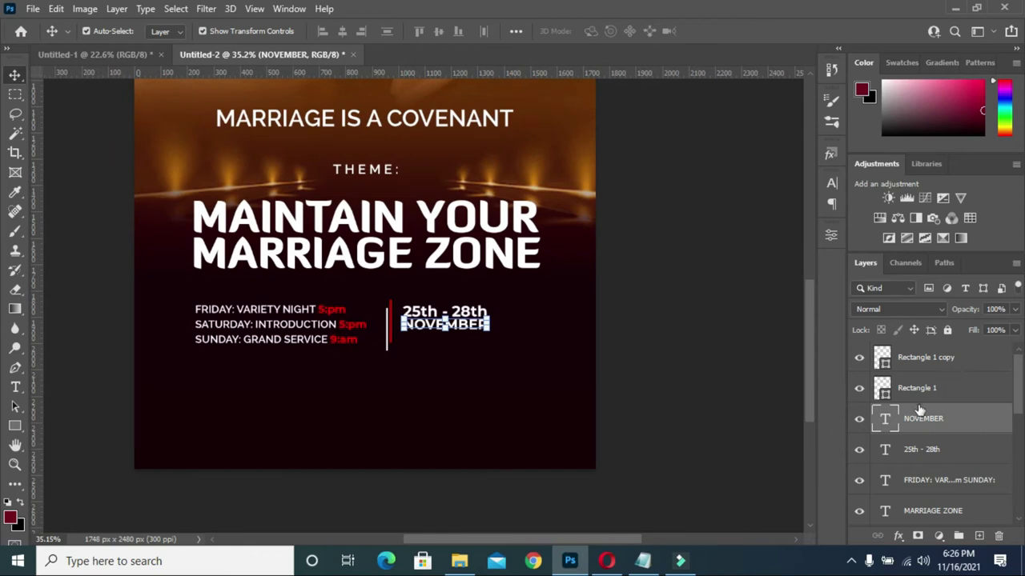
ctrl+click(927, 454)
drag(926, 455, 913, 345)
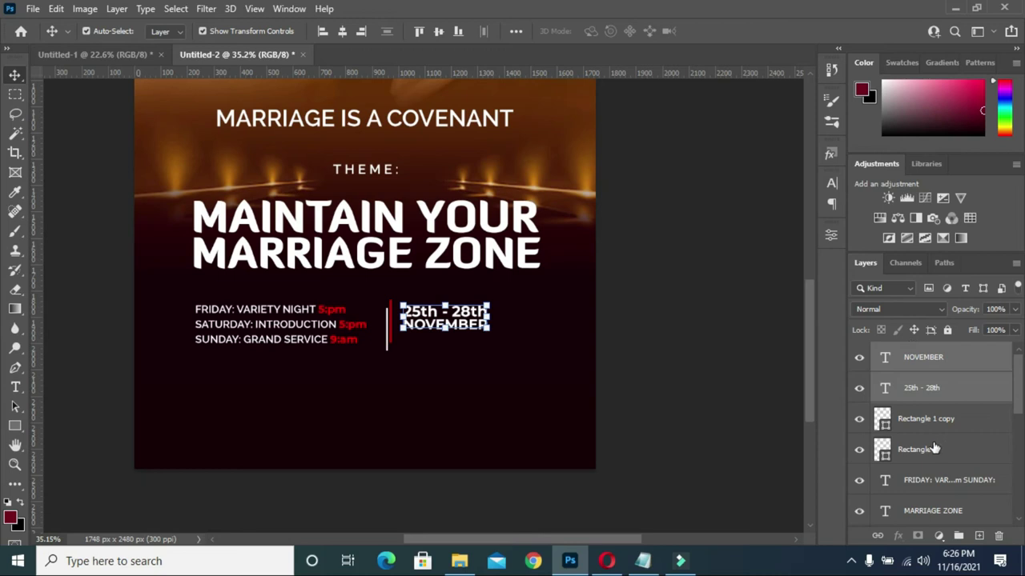
click(927, 357)
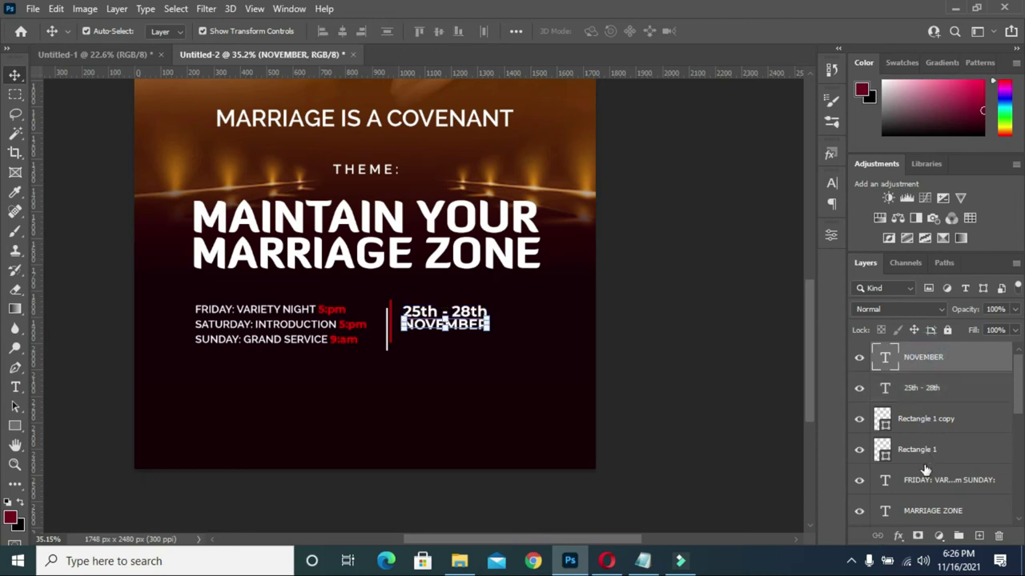
scroll(925, 470, down, 1)
- Group schedule text, dates and divider bars as SCHEDULE, scale to about 118%, and raise it
shift+click(934, 450)
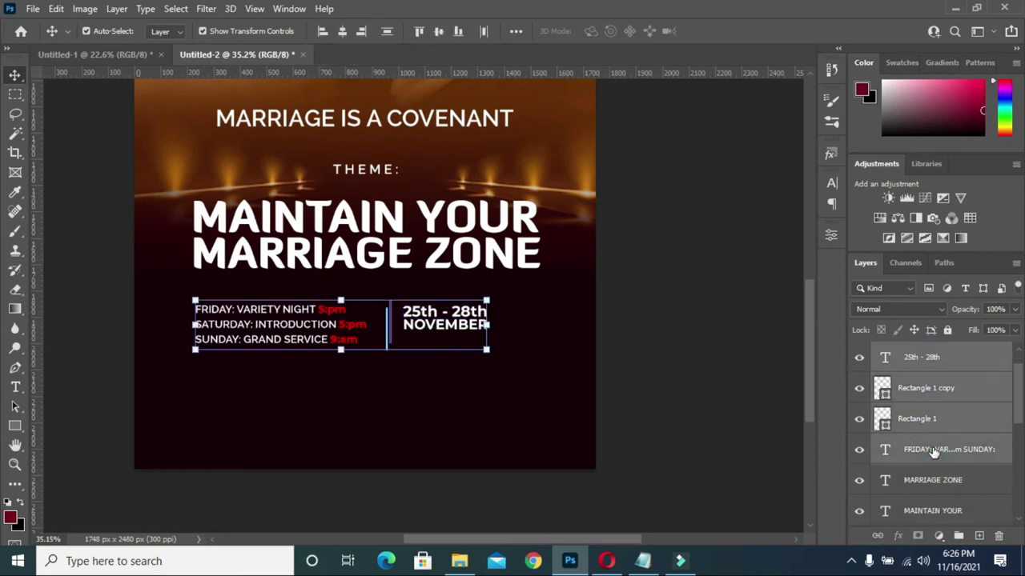
key(ctrl+g)
double_click(909, 351)
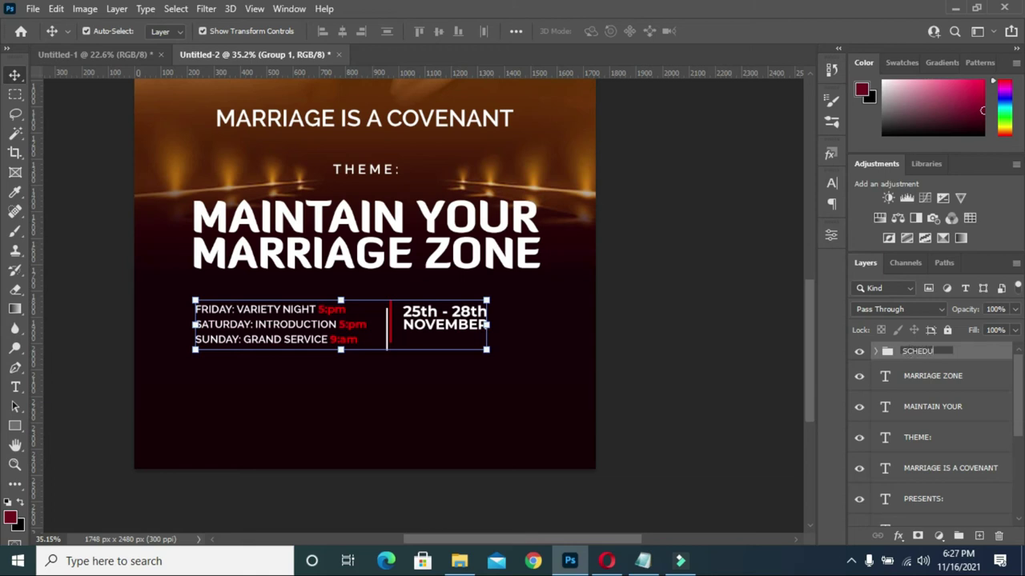
key(Return)
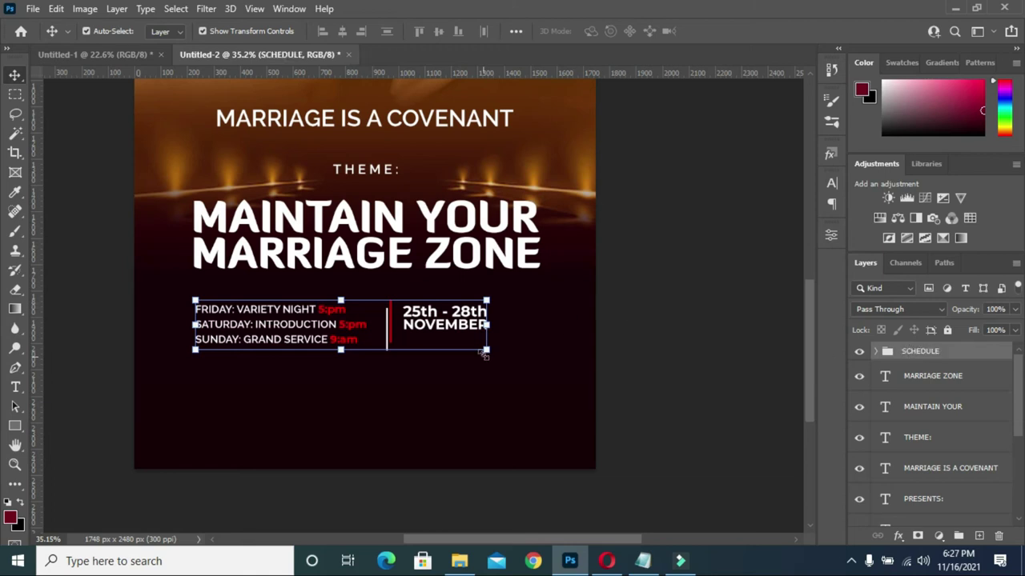
drag(485, 349, 535, 391)
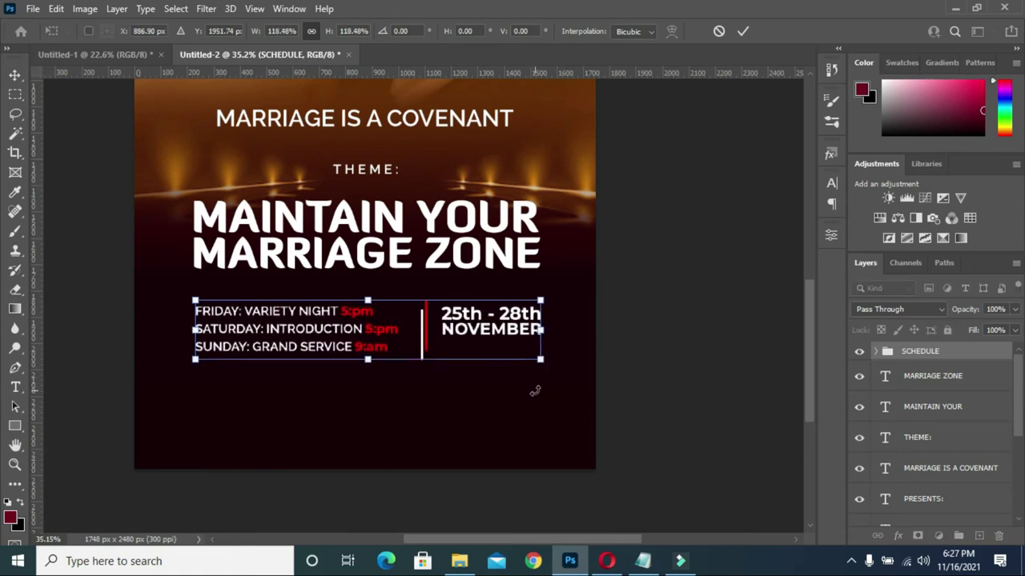
key(Up)
key(Up)
key(Up)
key(Up)
key(Up)
key(Up)
key(Up)
key(Up)
key(Up)
key(Up)
key(Up)
key(Up)
key(Up)
key(Up)
key(Up)
key(Up)
key(Up)
key(Up)
key(Up)
key(Up)
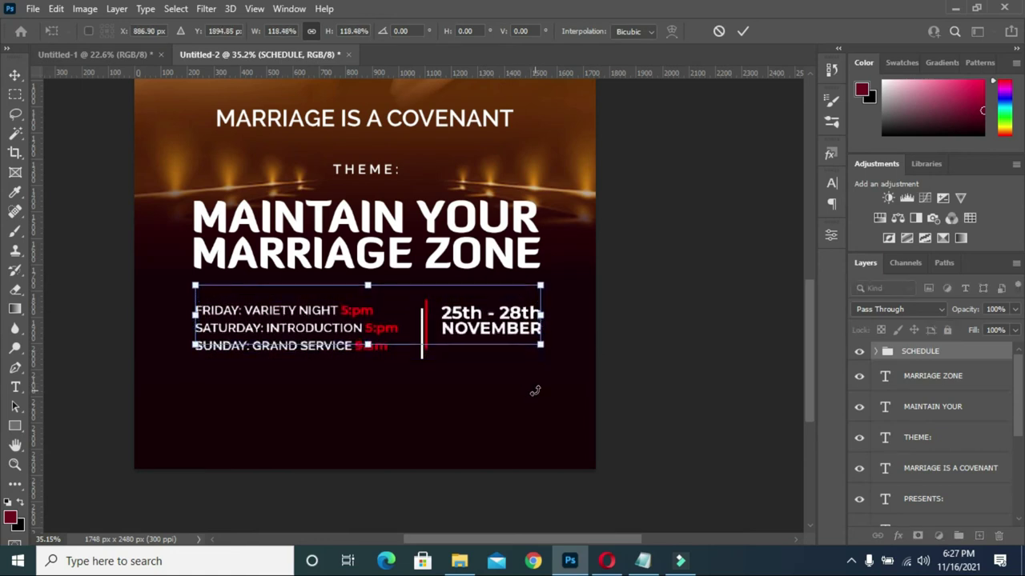
click(743, 31)
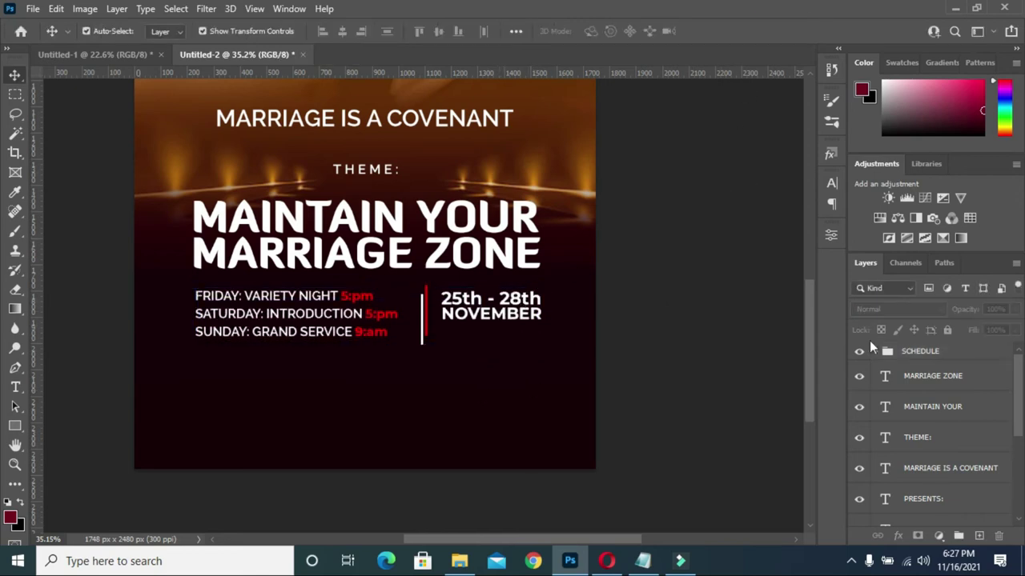
scroll(294, 379, down, 1)
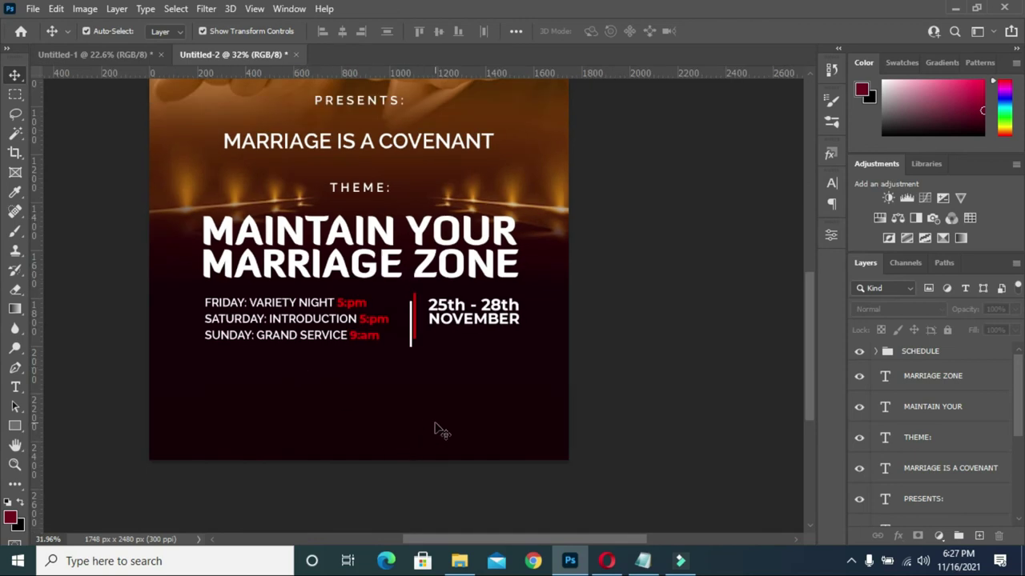
- Copy the word Speaker from the notes and draw a rectangle below the schedule
click(645, 560)
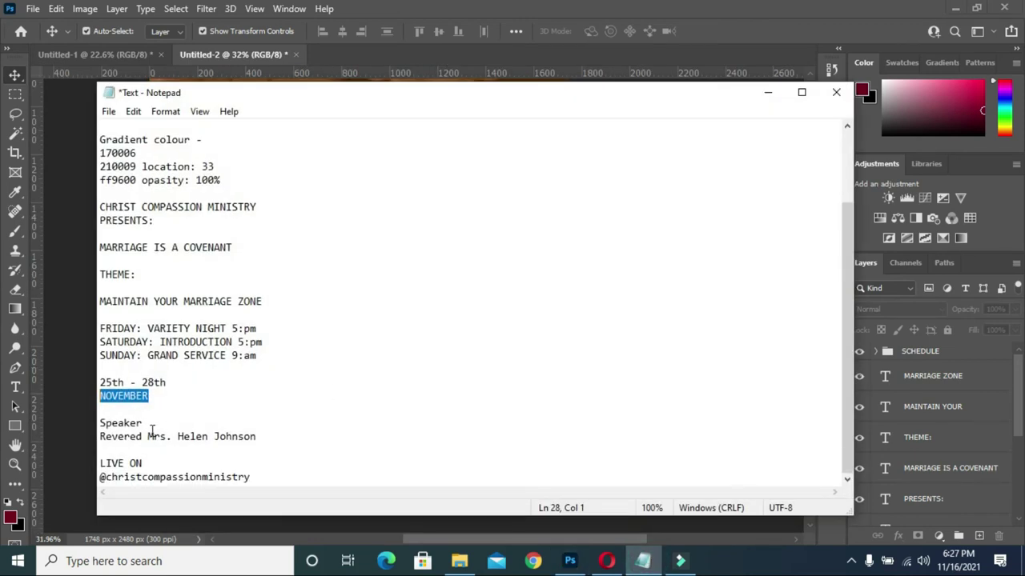
drag(144, 422, 98, 422)
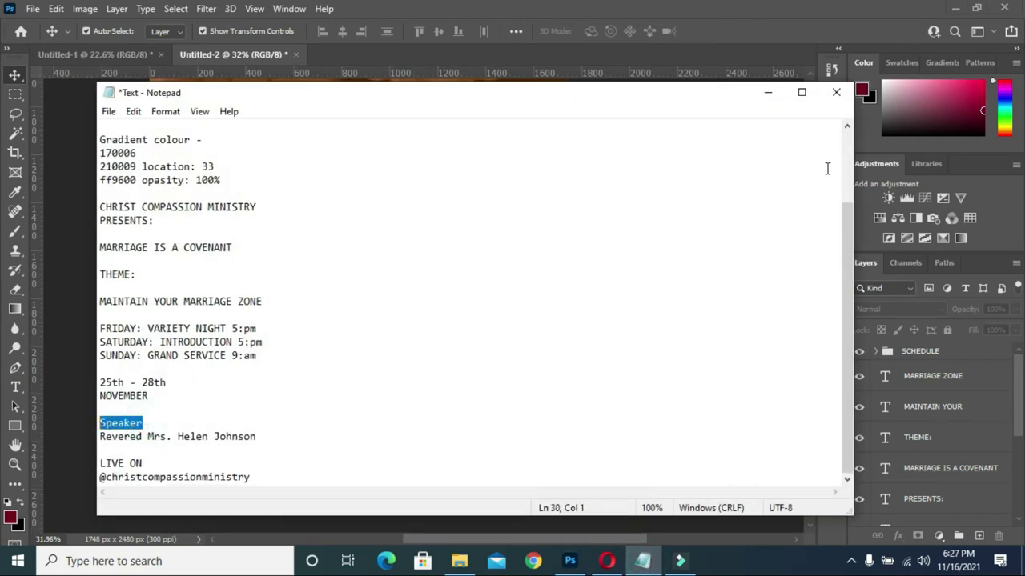
click(768, 92)
click(19, 430)
click(41, 425)
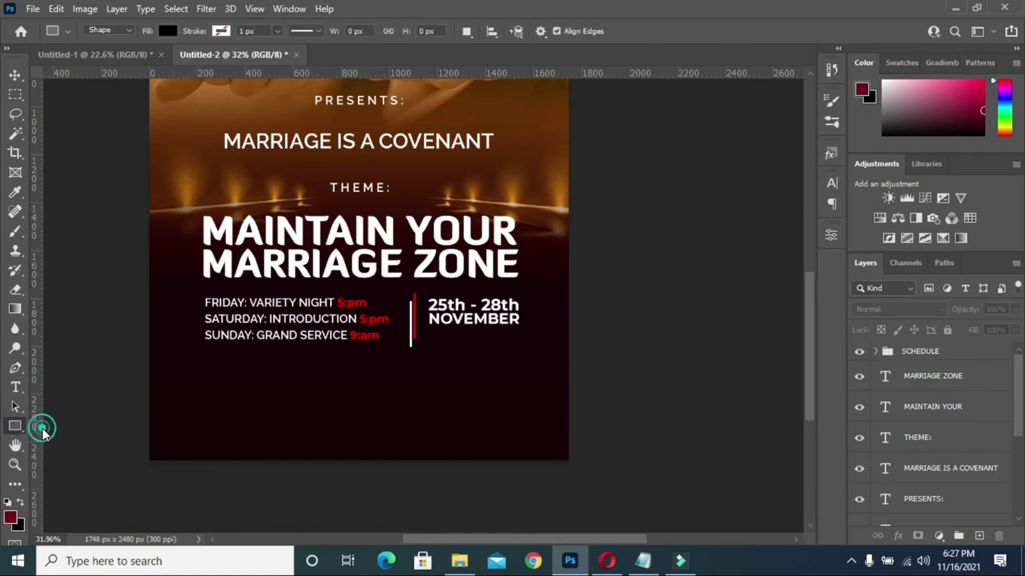
drag(317, 368, 398, 383)
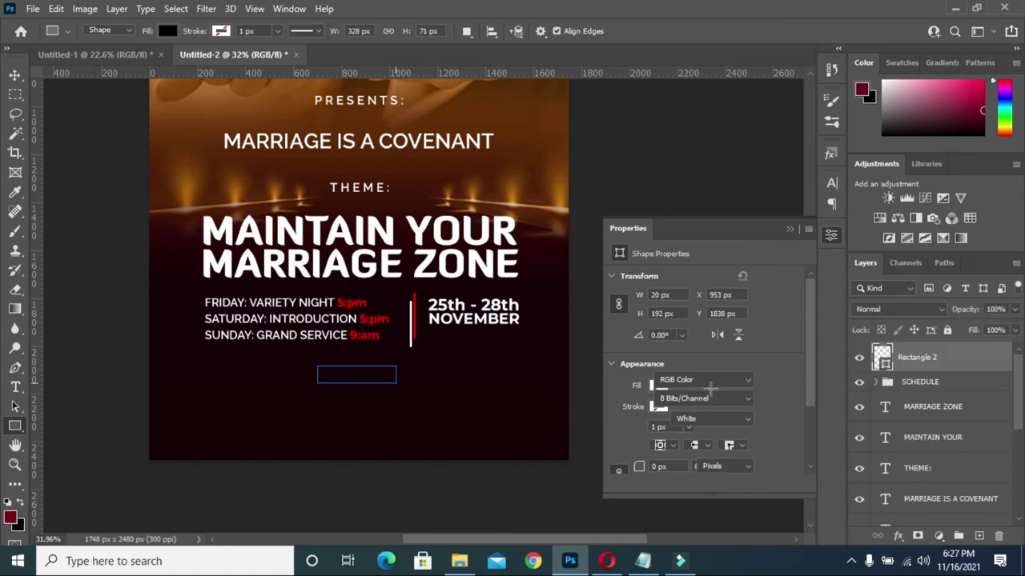
- Give the rectangle a red fill and 15 px rounded corners
click(660, 388)
click(728, 369)
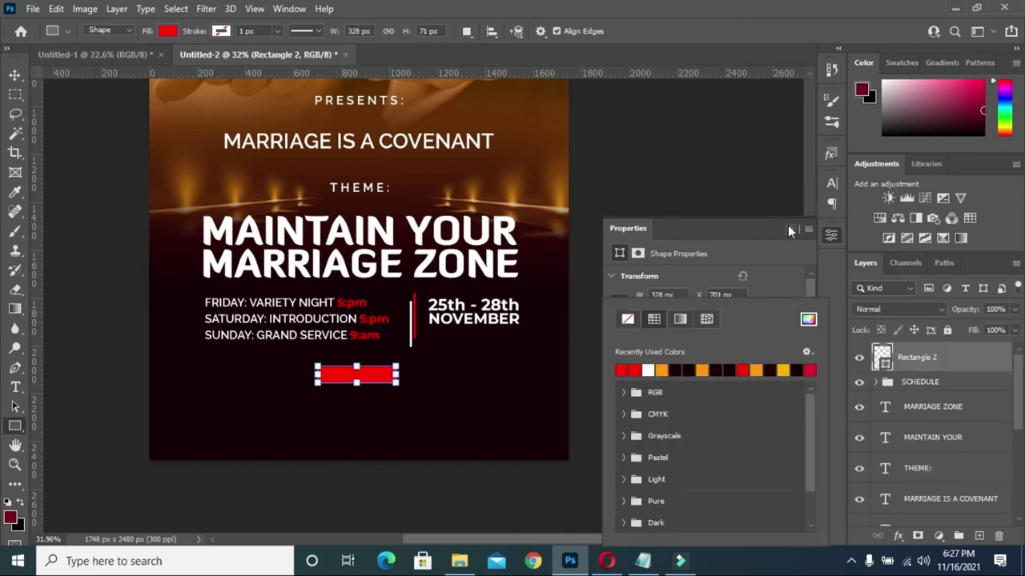
click(789, 229)
click(832, 236)
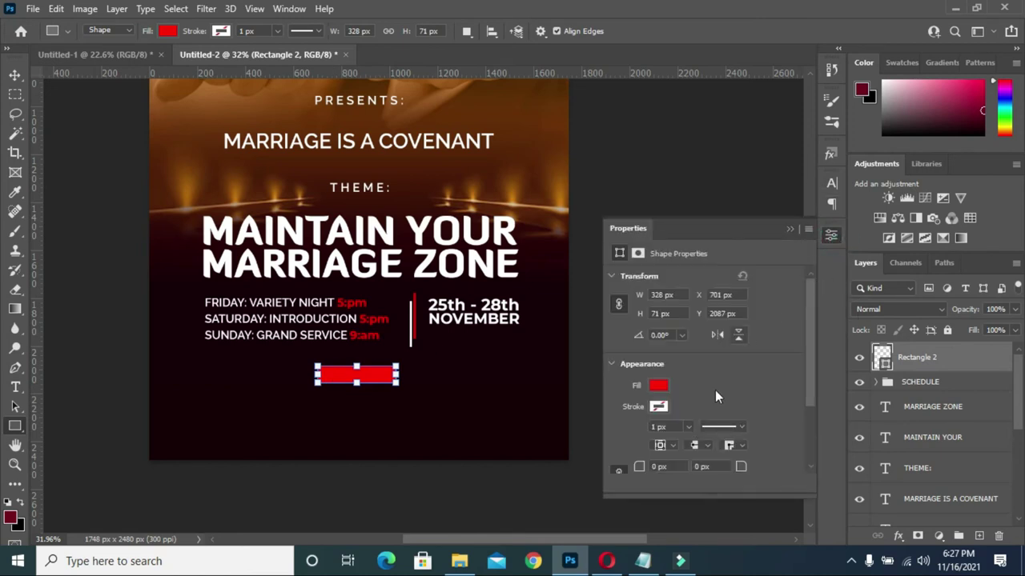
drag(749, 469, 752, 474)
click(791, 230)
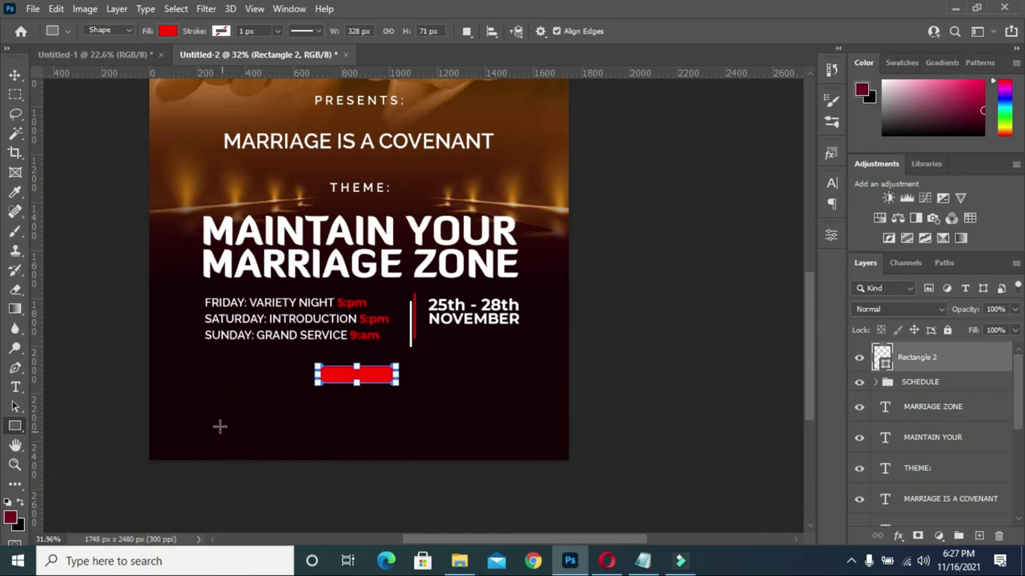
click(15, 75)
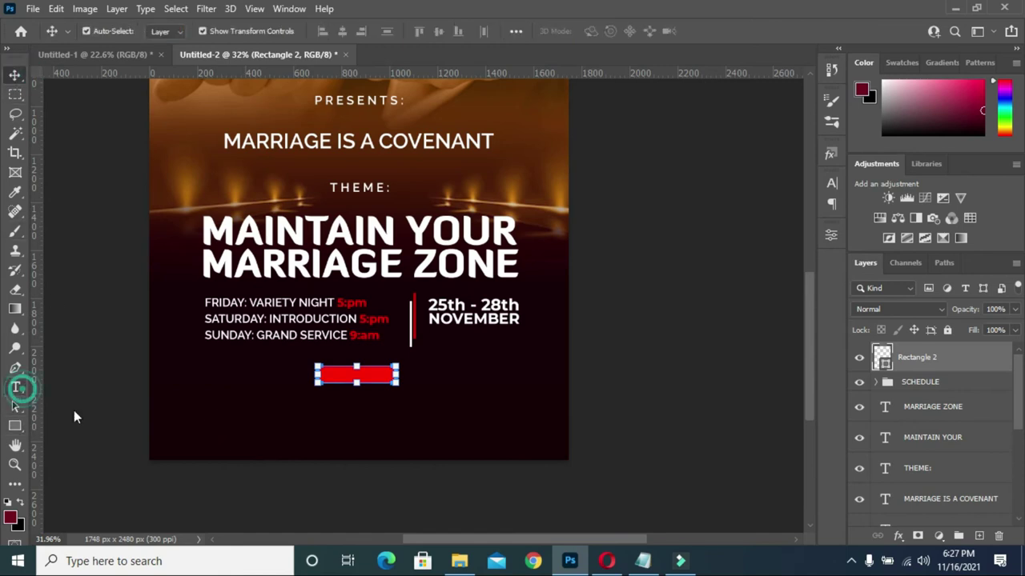
- Type the word Speaker and move it onto the red rectangle
click(240, 403)
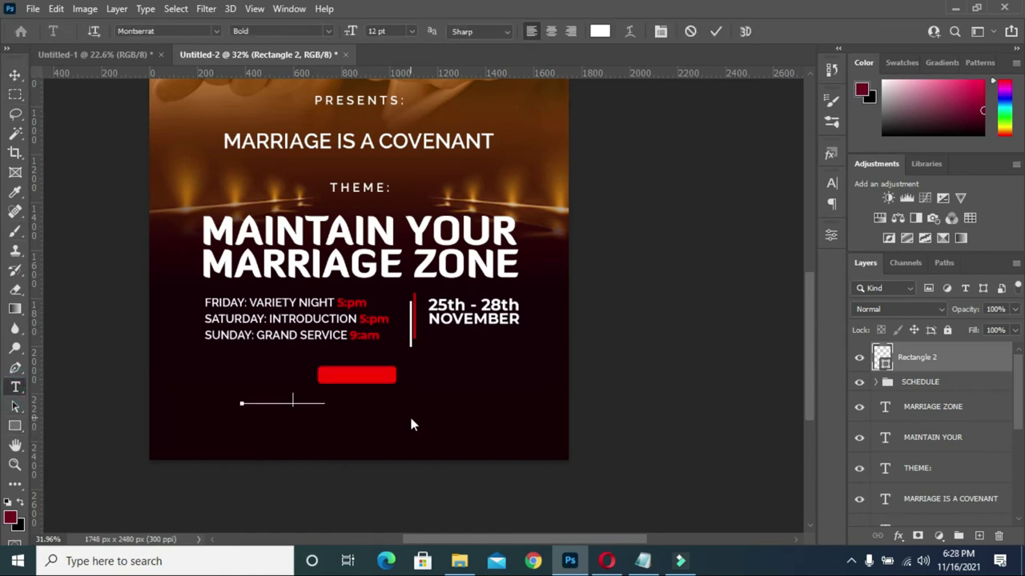
text(Speaker)
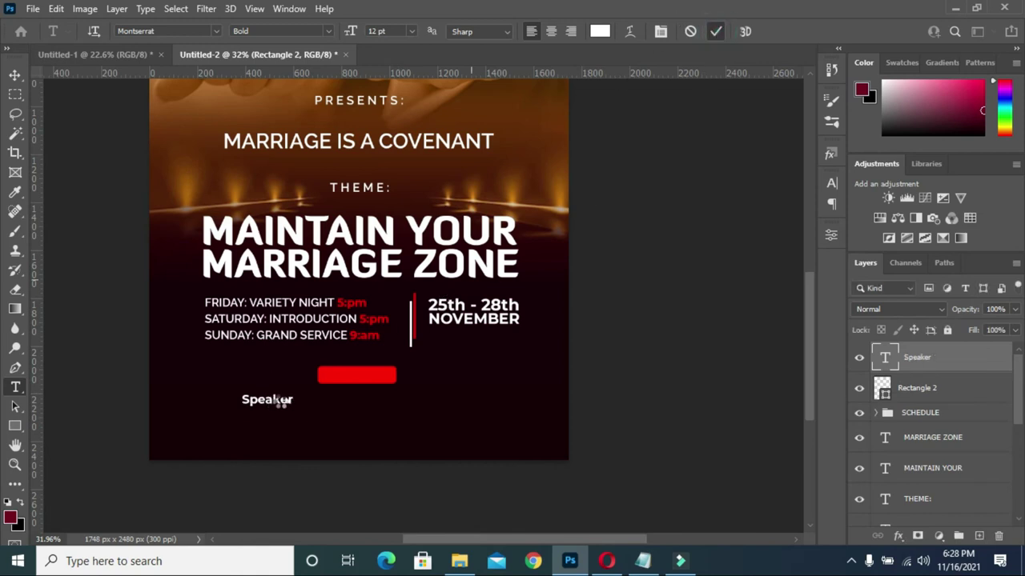
key(ctrl+Return)
drag(279, 402, 367, 379)
- Centre Speaker horizontally and vertically on the rectangle and group them as SPEAKER
key(v)
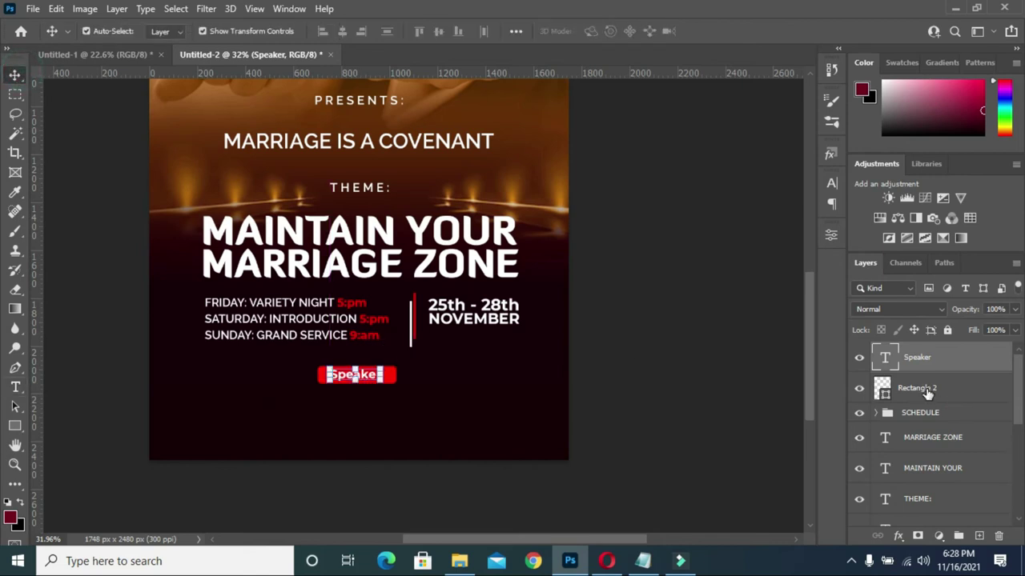
shift+click(922, 389)
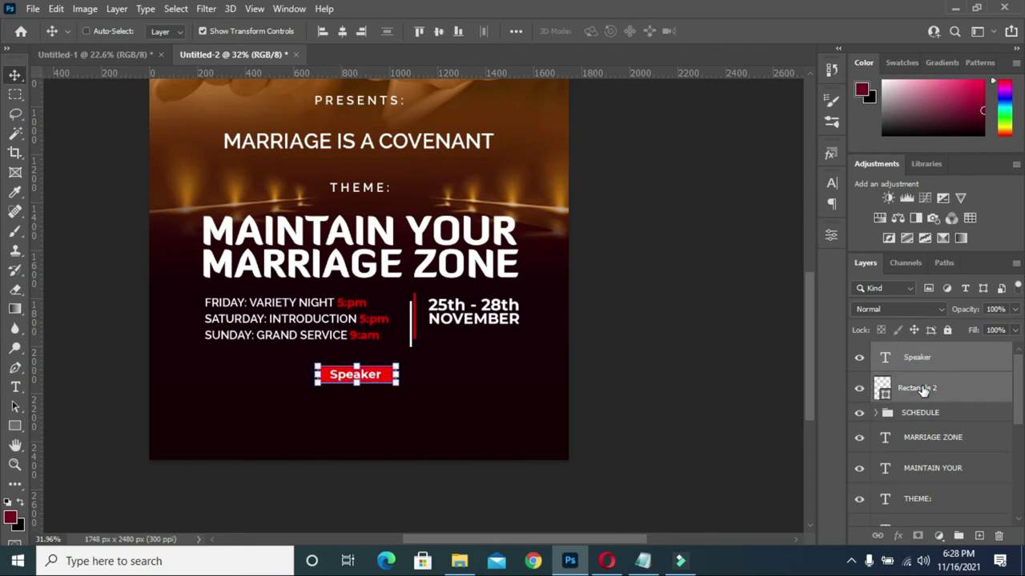
click(341, 30)
click(439, 33)
key(ctrl+g)
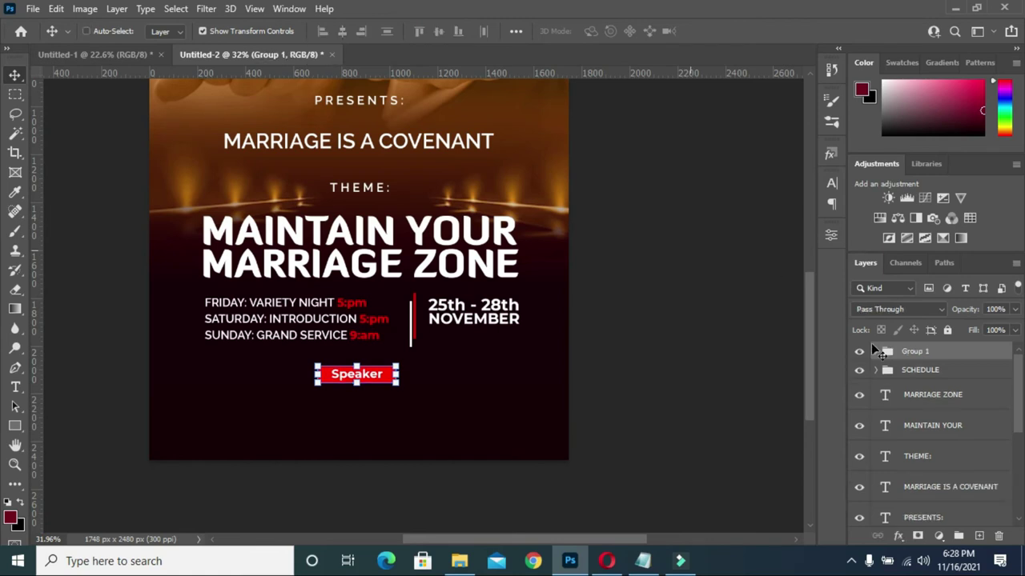
double_click(917, 351)
key(Return)
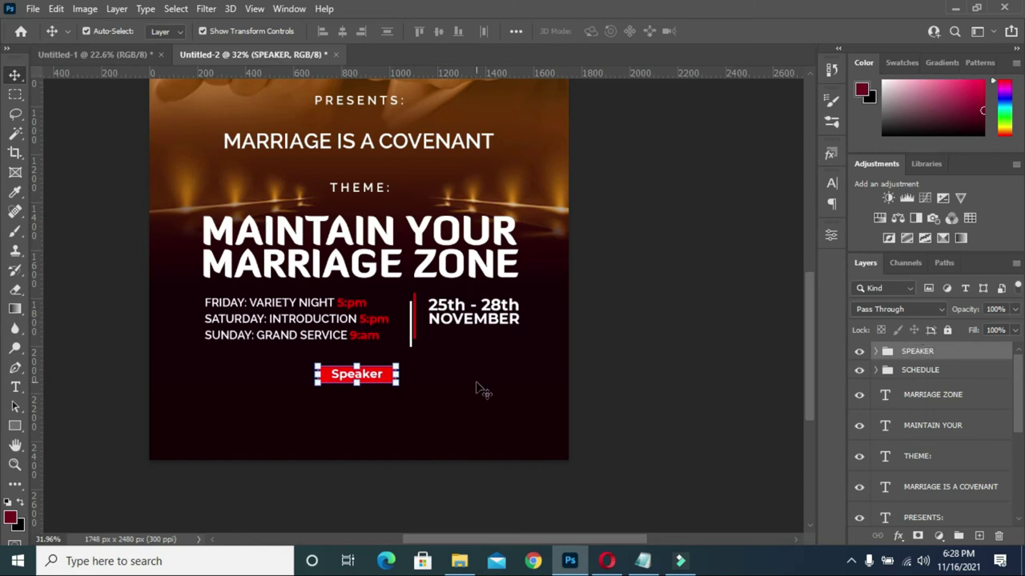
scroll(360, 395, up, 5)
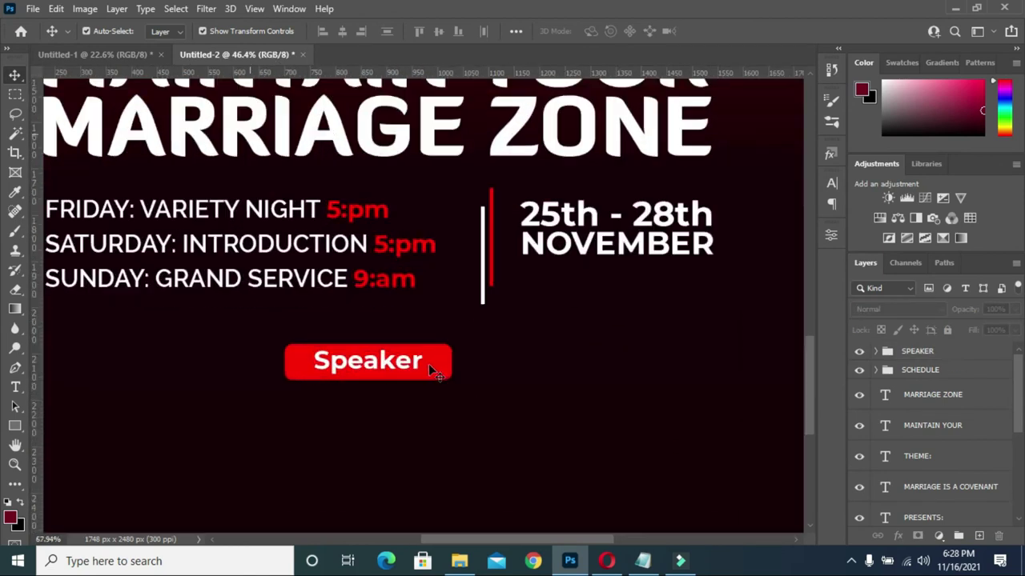
- Shrink the red Speaker rectangle to fit snugly around its label
click(440, 375)
drag(452, 380, 433, 373)
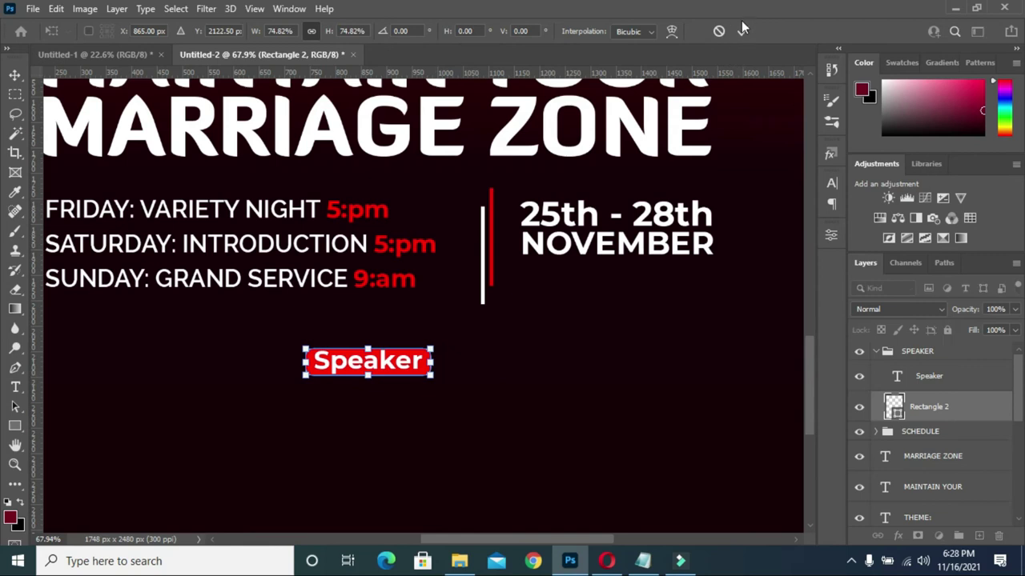
scroll(595, 254, down, 3)
key(Return)
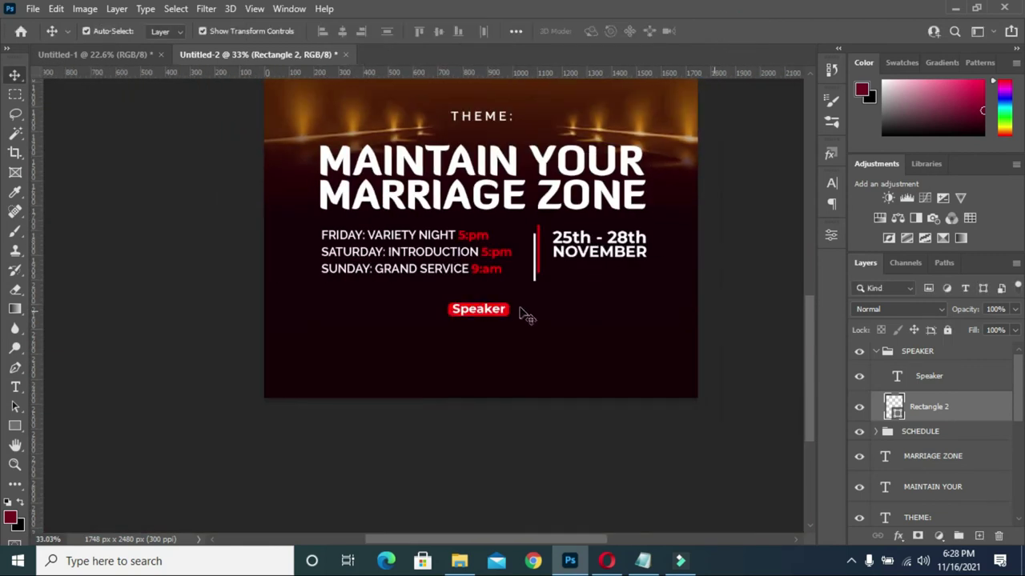
scroll(496, 320, up, 1)
scroll(495, 323, up, 1)
- Scale the whole SPEAKER group down to about 88%
click(488, 312)
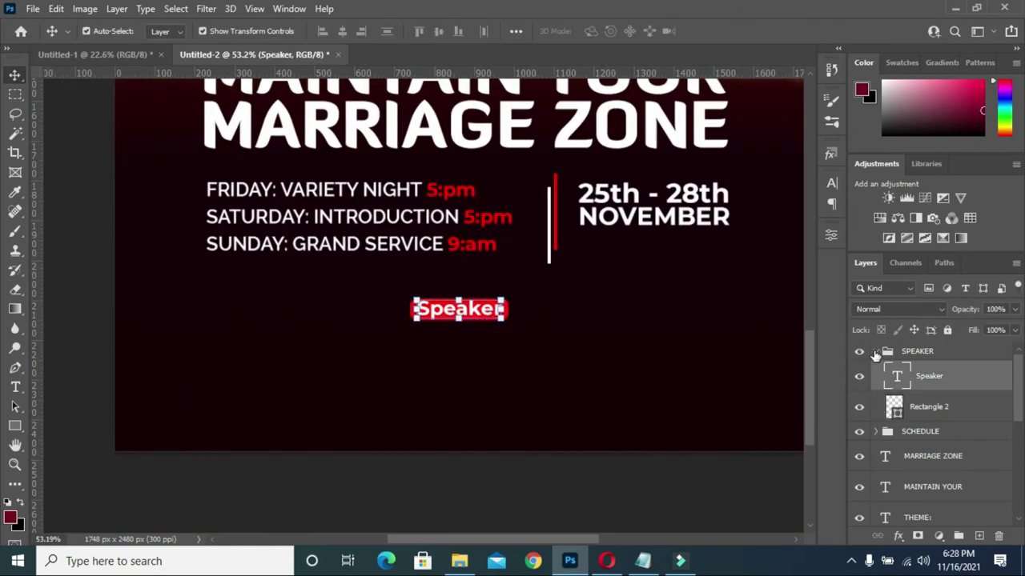
click(876, 351)
drag(508, 319, 504, 319)
click(743, 31)
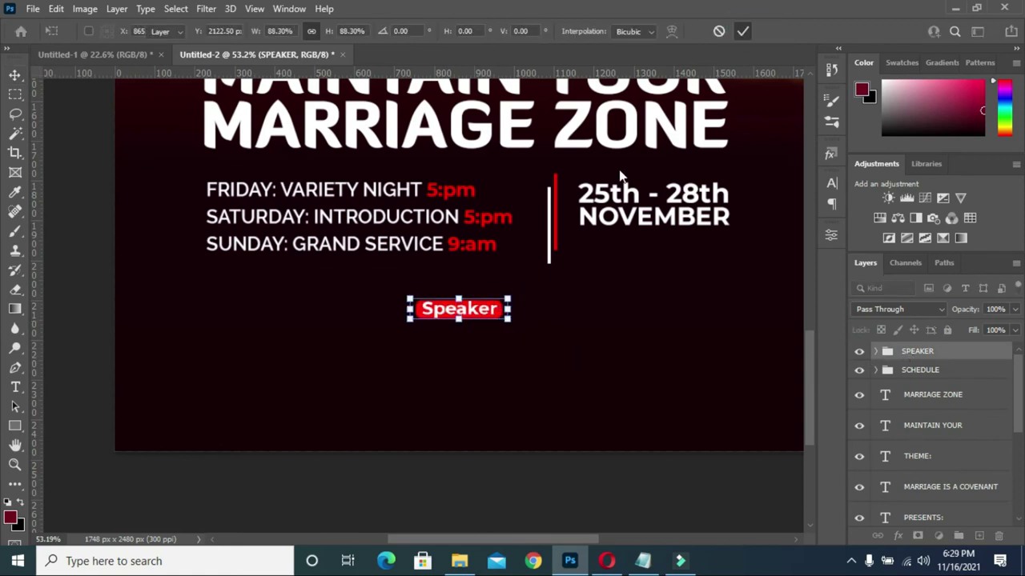
scroll(503, 218, down, 2)
- Centre the Speaker label horizontally, nudge it up under the schedule, and bring up the text notes
key(ctrl)
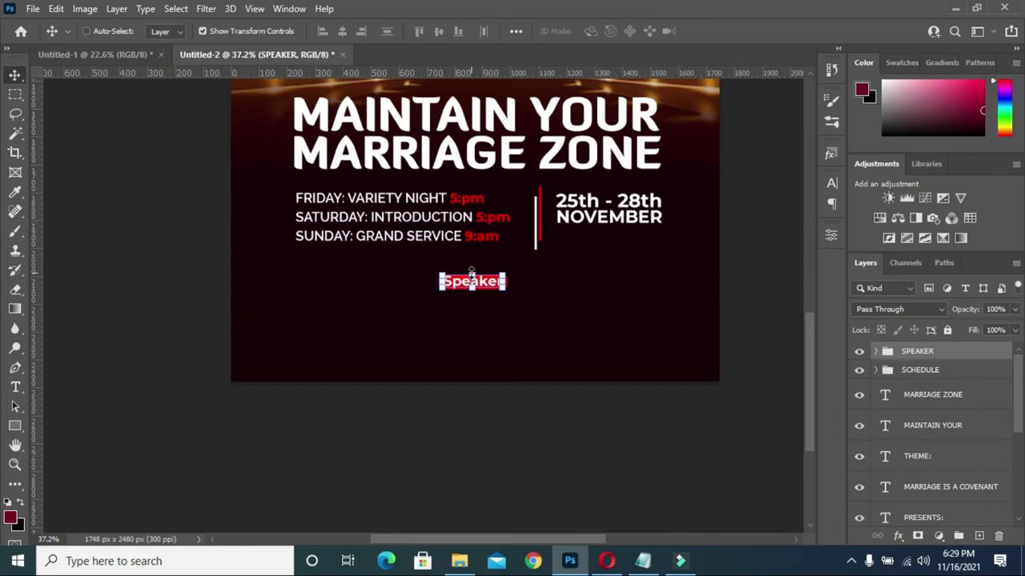
key(ctrl+a)
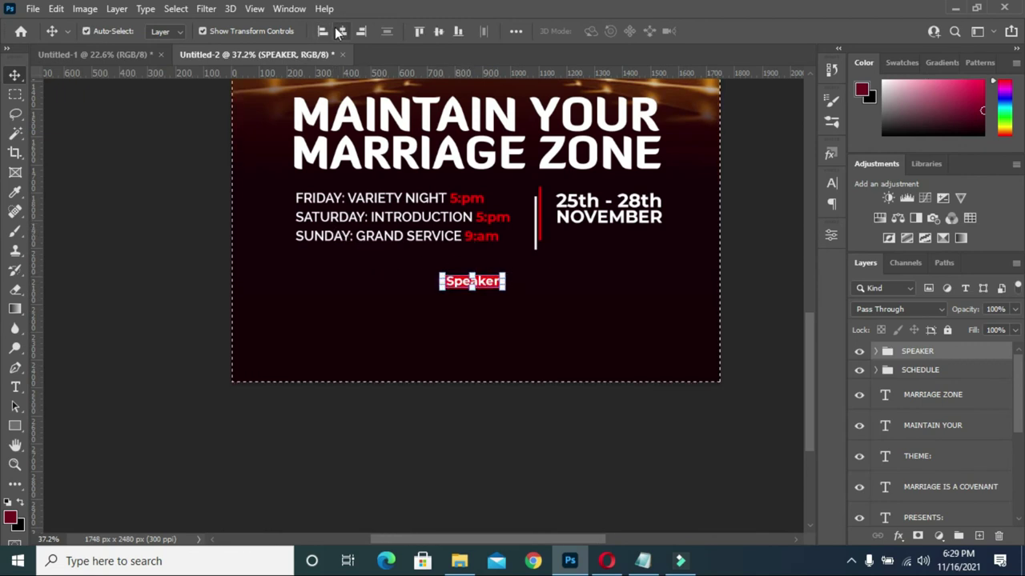
click(342, 31)
key(ctrl+d)
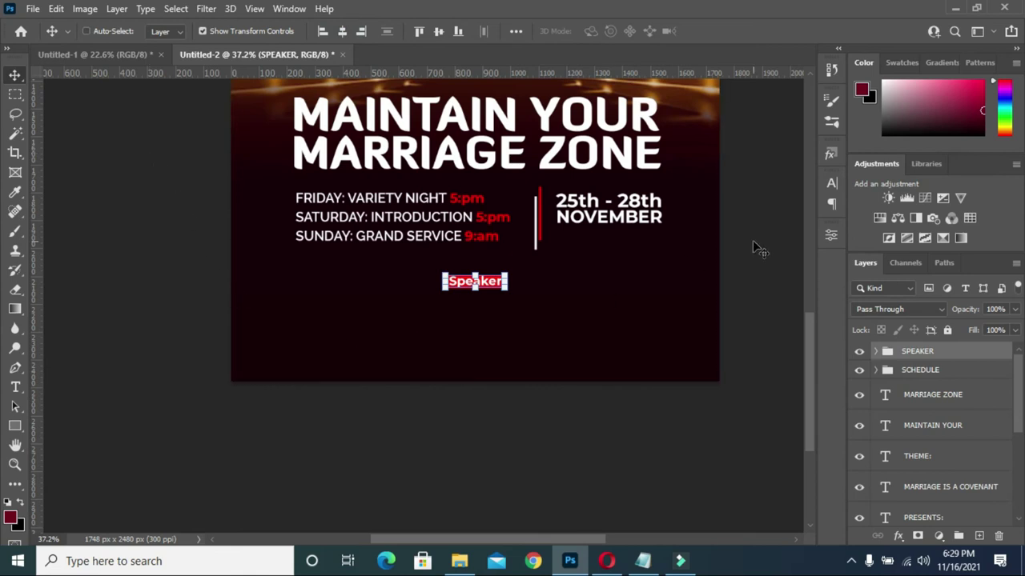
scroll(571, 286, up, 3)
scroll(583, 288, down, 2)
key(Up)
key(Up)
key(Up)
key(Up)
key(Up)
key(Up)
key(Up)
key(Up)
key(Up)
key(Up)
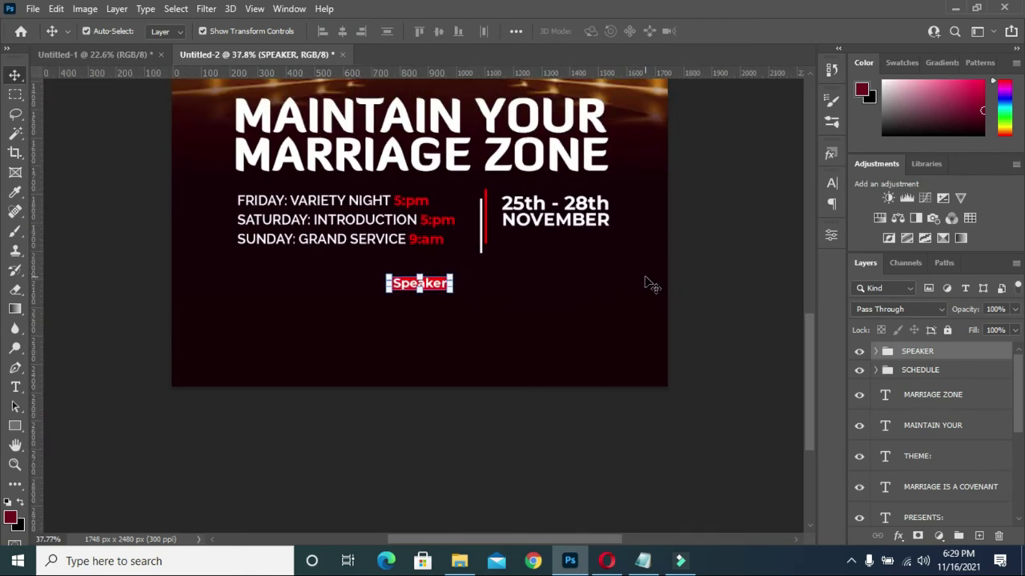
click(713, 293)
scroll(700, 336, down, 1)
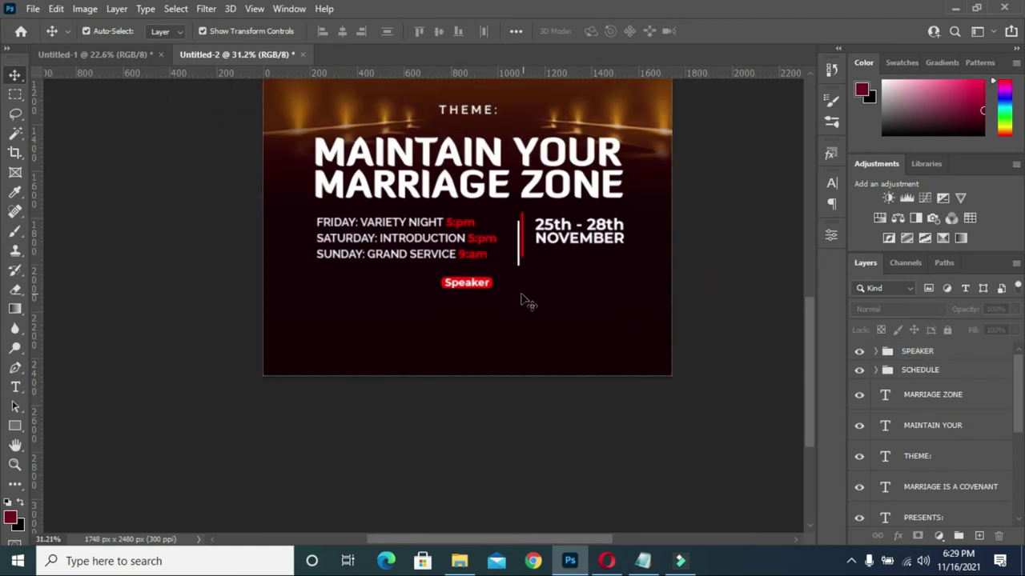
scroll(515, 290, up, 1)
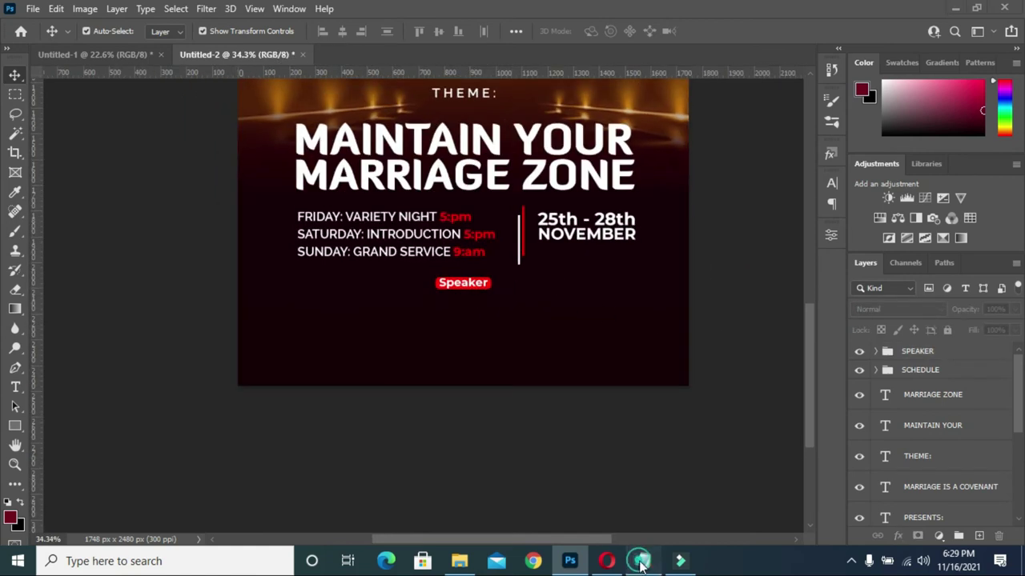
click(643, 561)
- Copy the speaker's name from the notes and paste it as new text below Speaker
drag(267, 441, 83, 442)
key(ctrl+c)
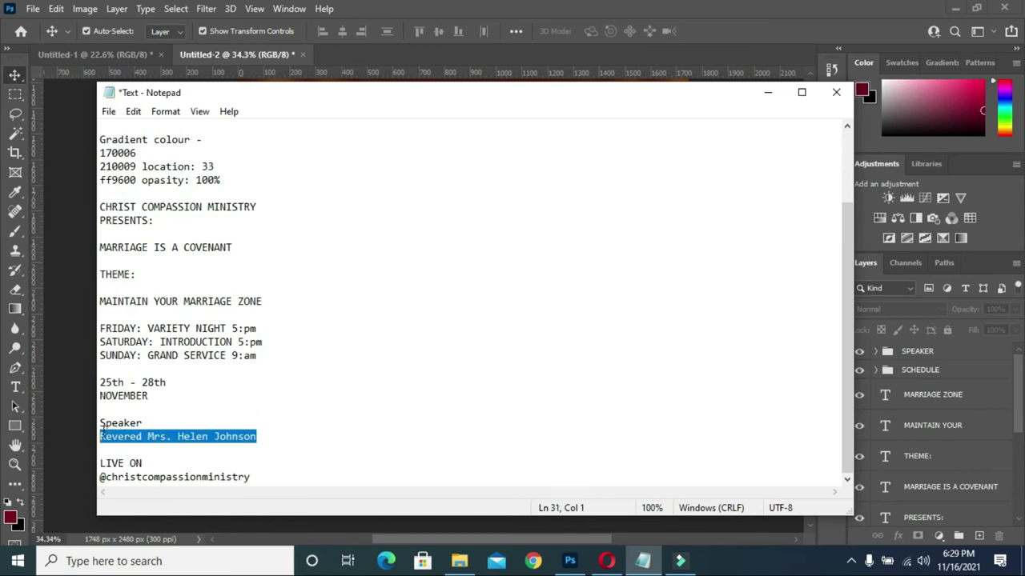
click(767, 92)
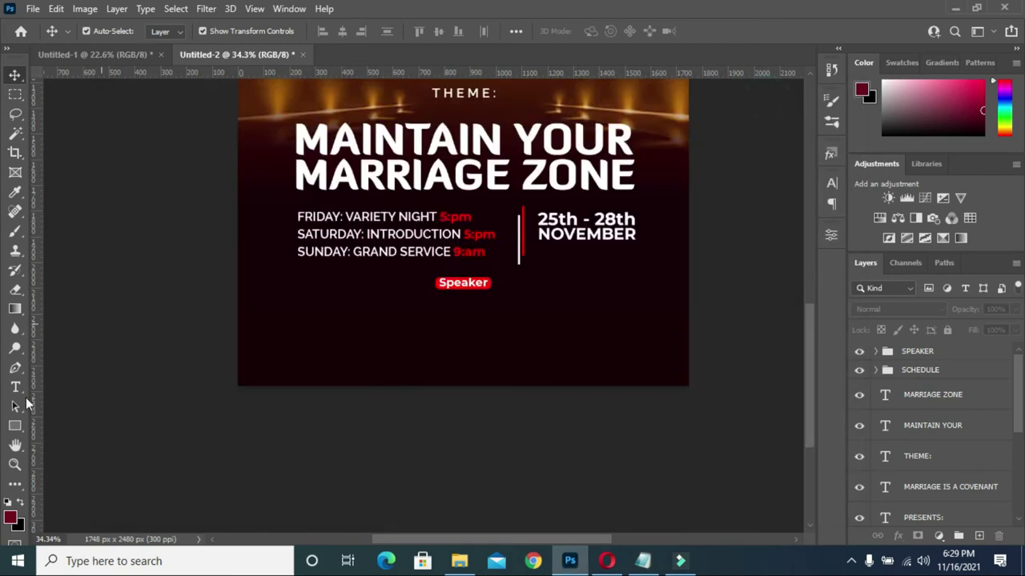
click(15, 387)
click(349, 315)
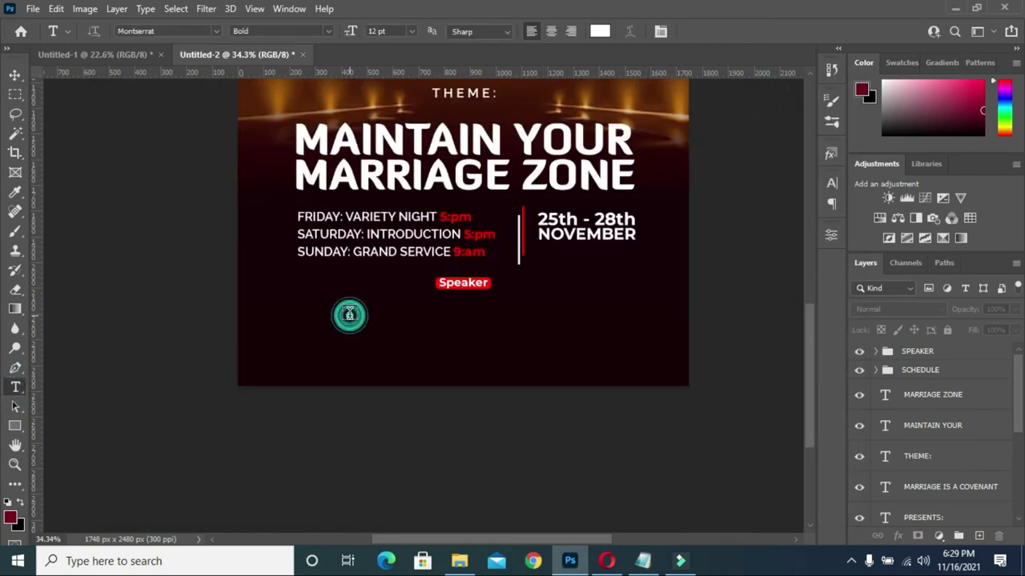
key(ctrl+v)
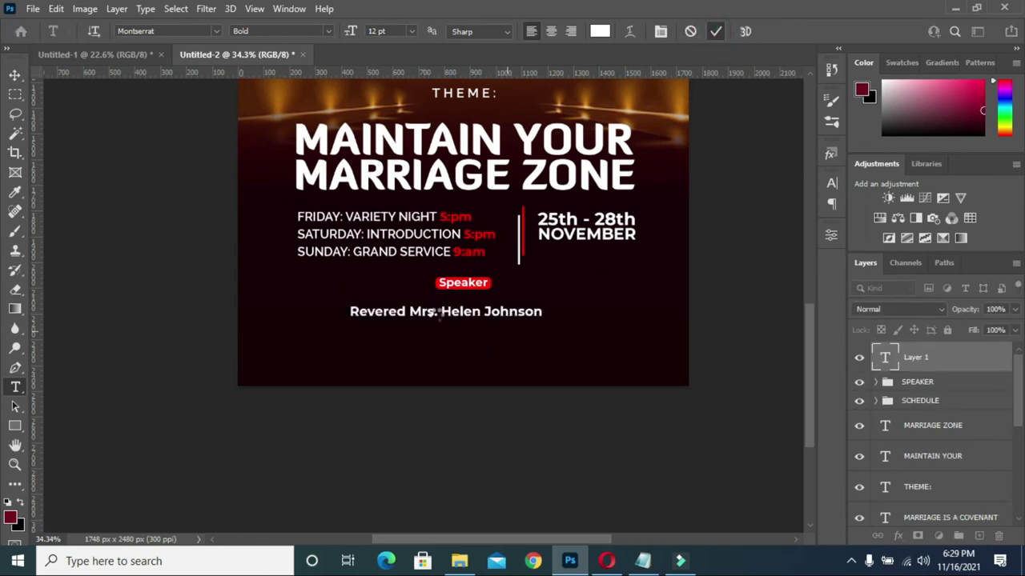
key(ctrl+Return)
- Scale the name to about 82% and place it just beneath the Speaker label
drag(347, 318, 381, 317)
drag(509, 309, 503, 308)
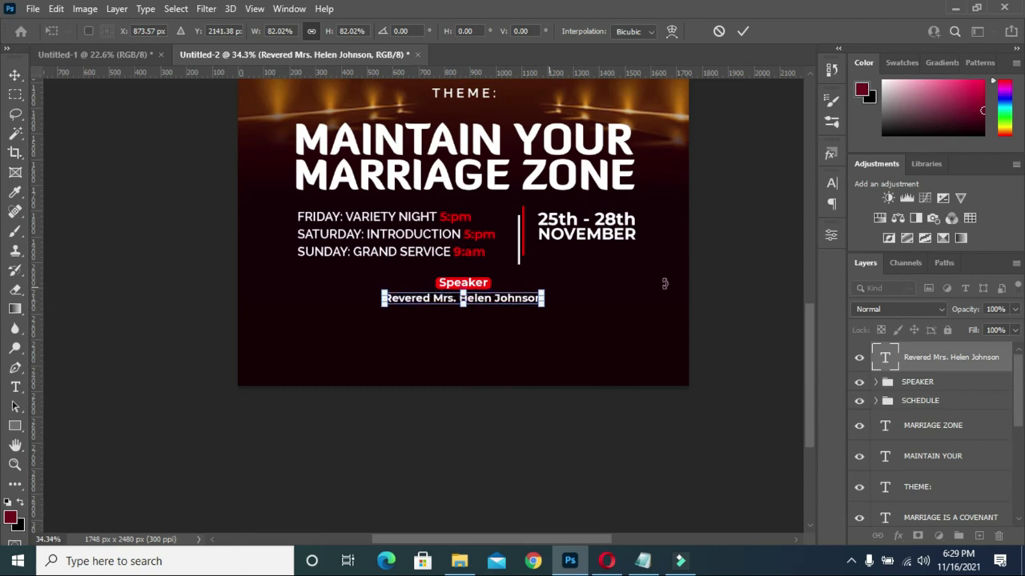
click(743, 32)
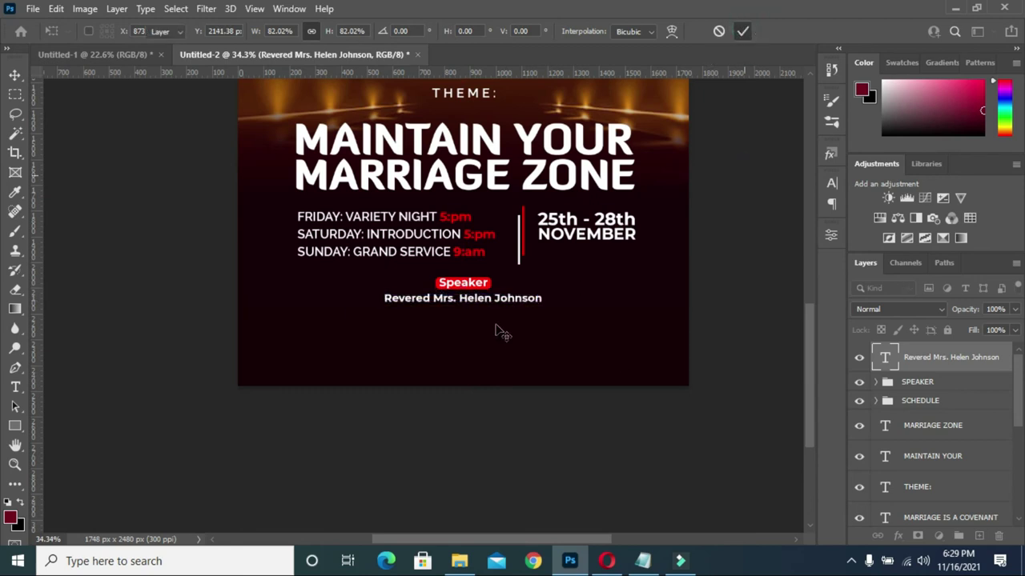
key(ctrl+0)
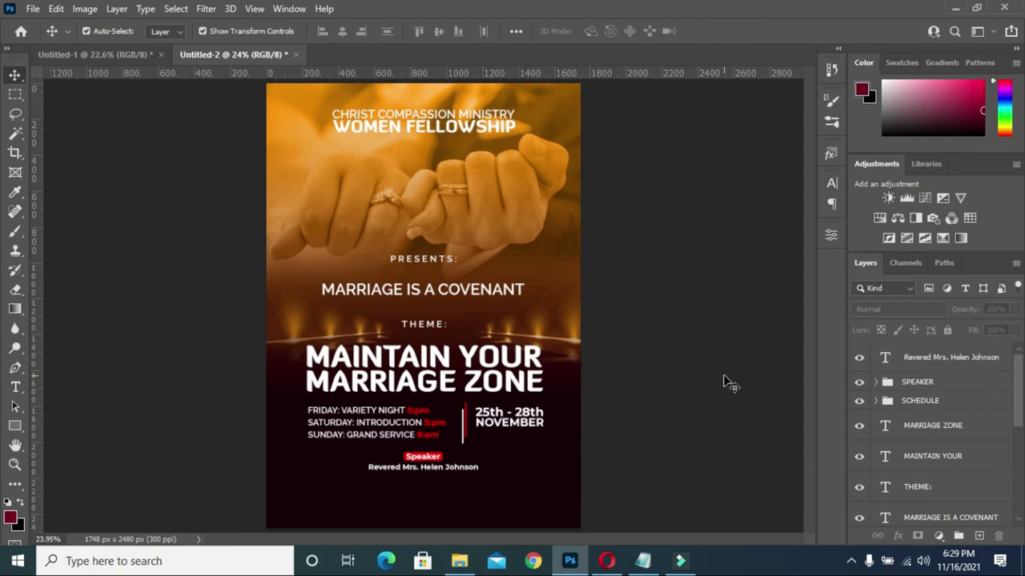
- Copy the LIVE ON line from the notes and paste it as new flyer text
click(643, 561)
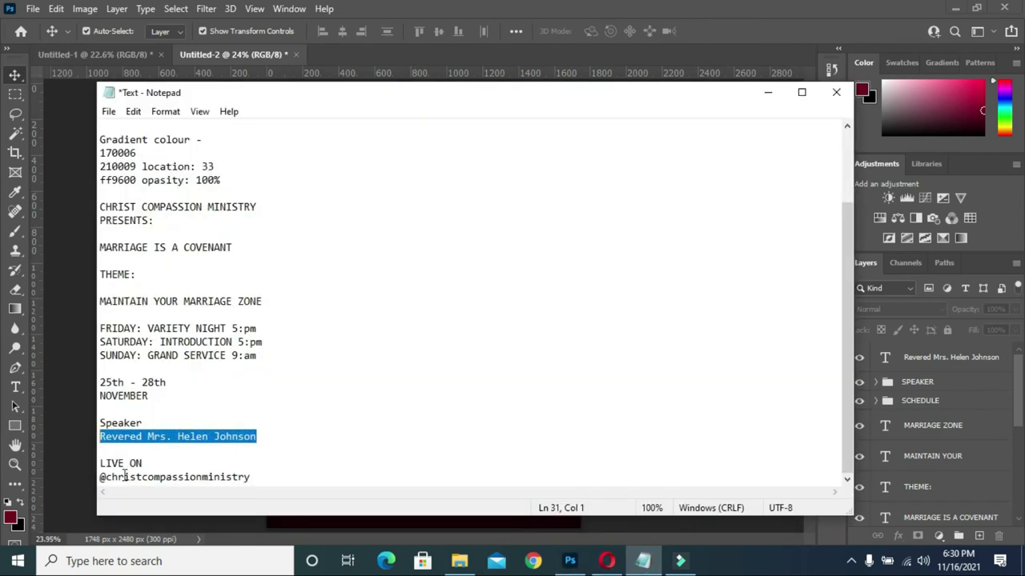
drag(146, 462, 100, 462)
key(ctrl+c)
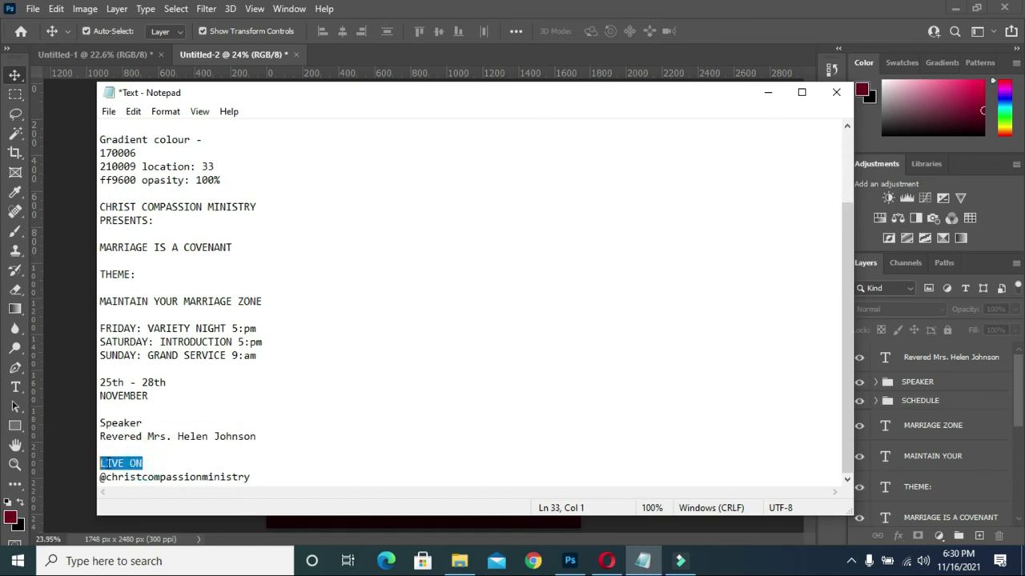
click(767, 92)
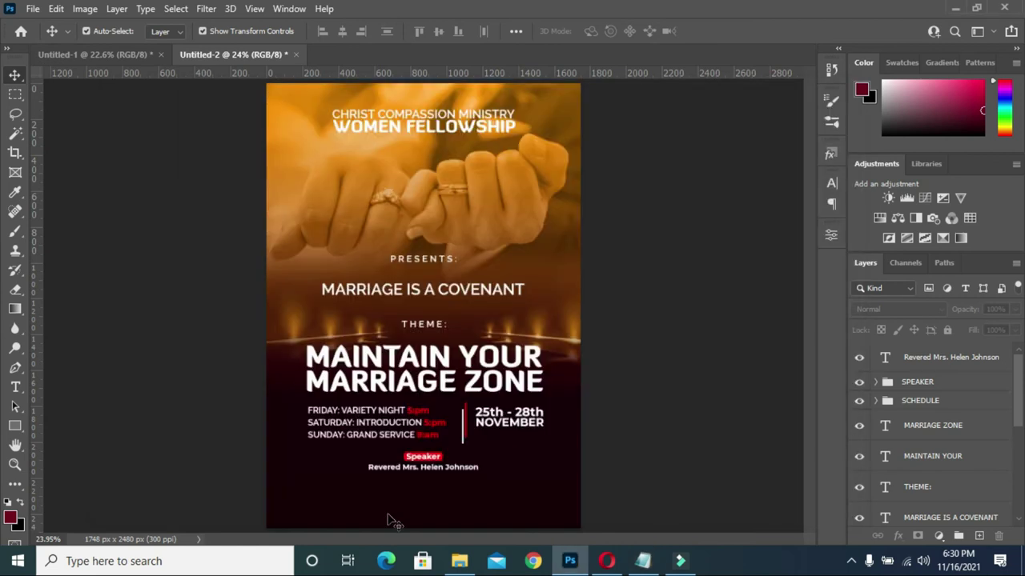
scroll(392, 507, up, 3)
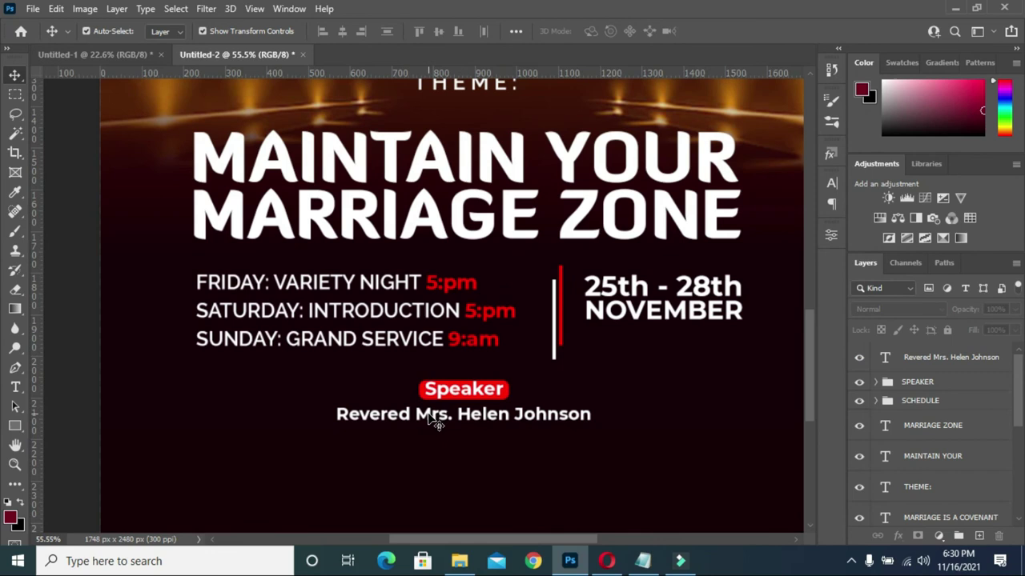
click(15, 386)
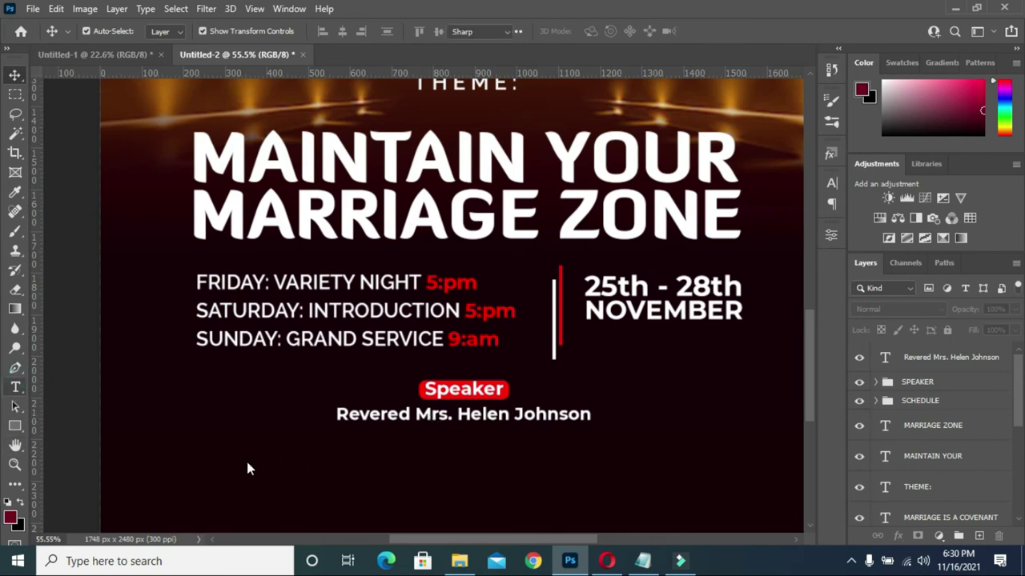
click(368, 468)
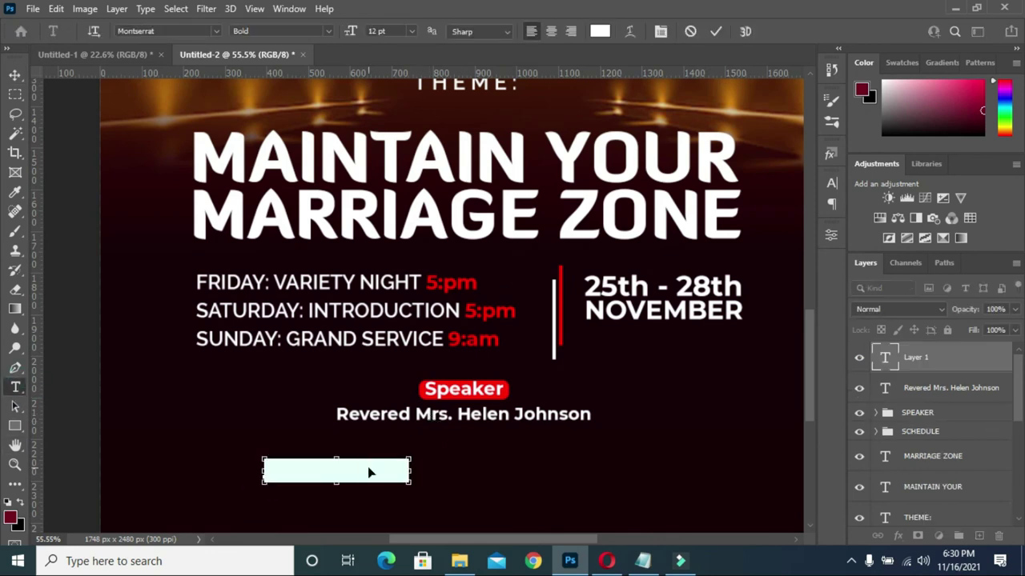
key(ctrl+v)
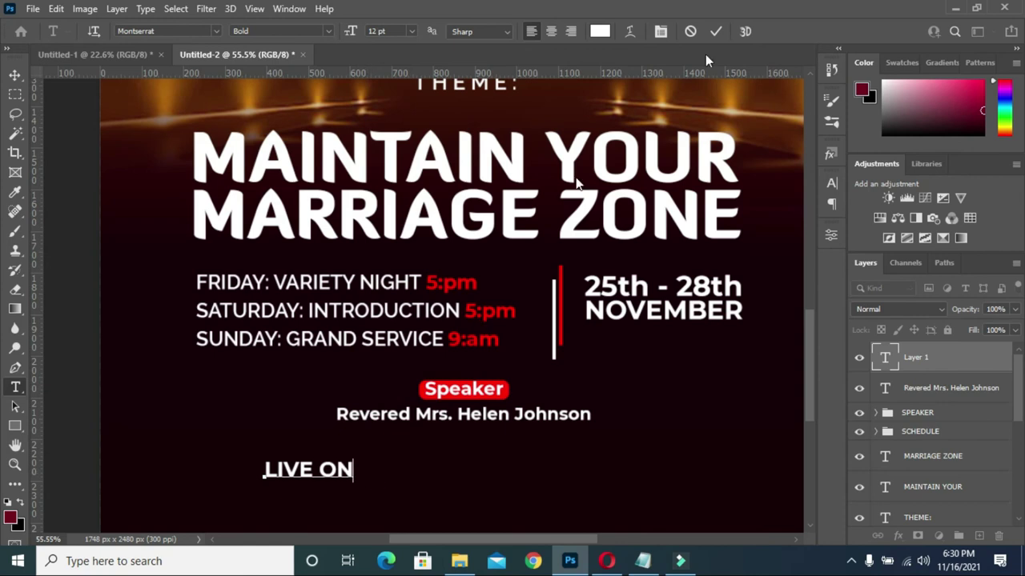
click(715, 30)
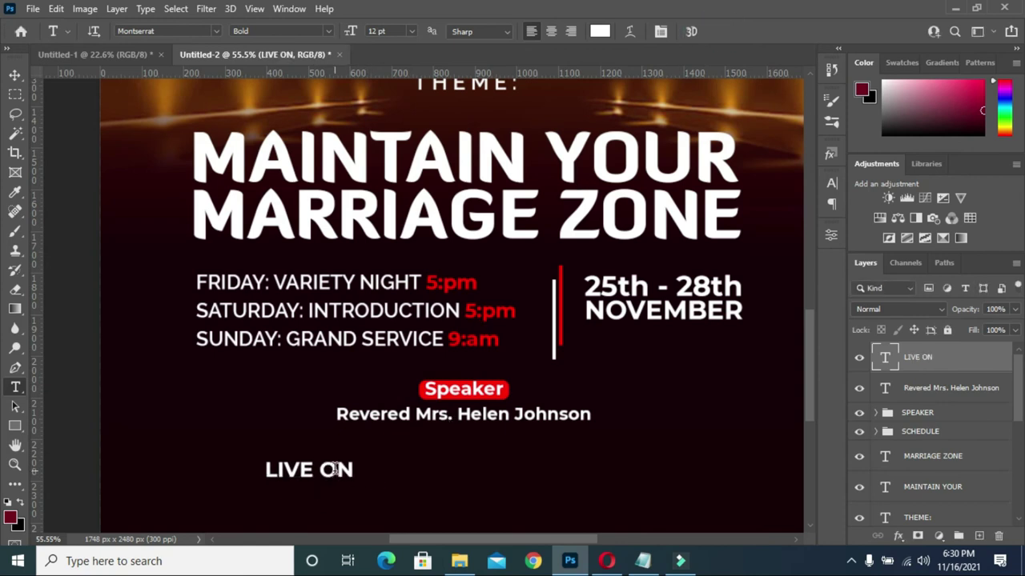
- Move LIVE ON up to sit beneath the speaker's name
drag(344, 472, 408, 453)
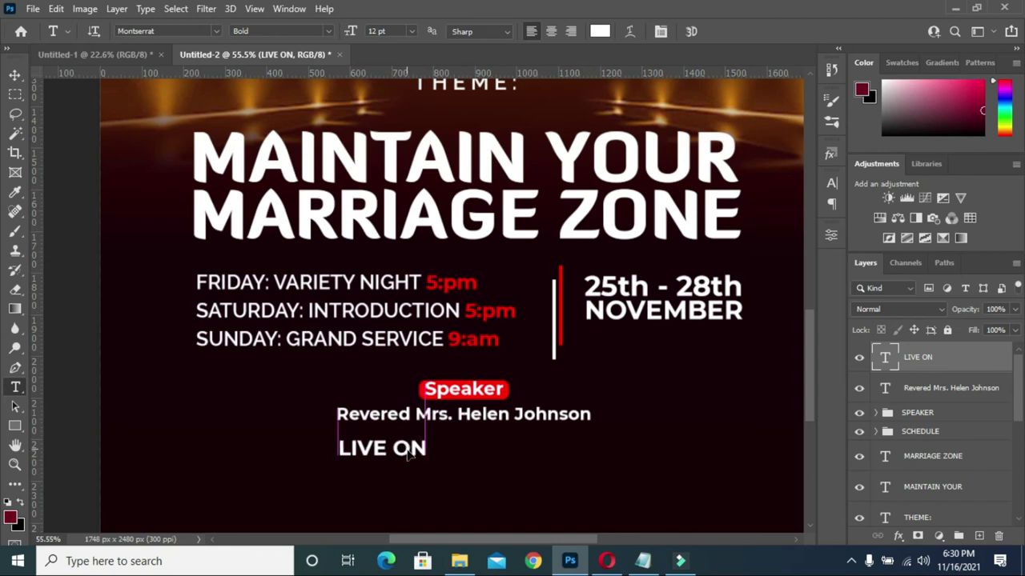
scroll(464, 414, down, 3)
click(16, 74)
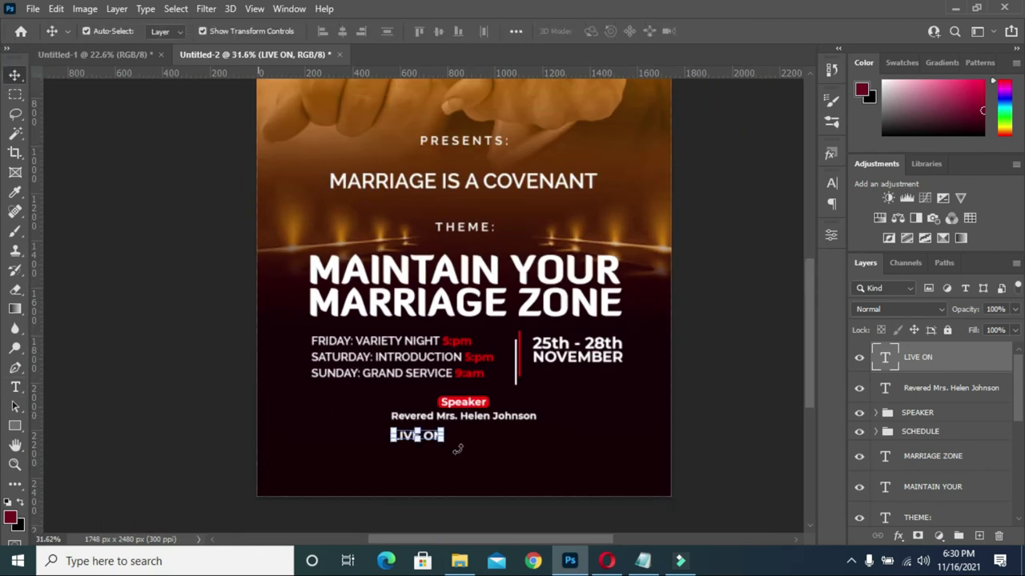
- Place the fb Facebook Live image beside LIVE ON, scaled to about 4.19%
click(461, 560)
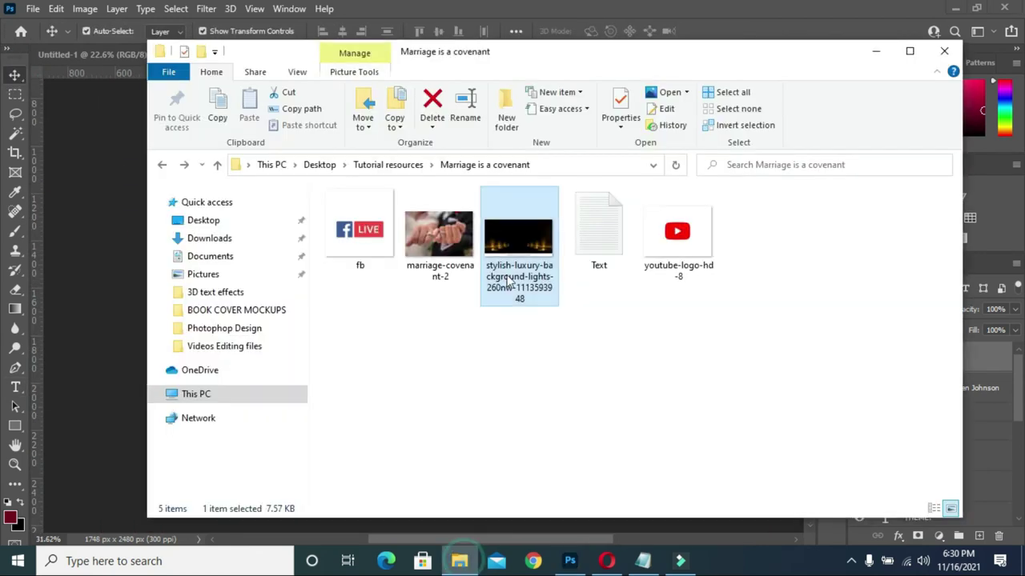
click(354, 230)
drag(358, 248, 121, 349)
drag(257, 286, 383, 491)
scroll(650, 289, up, 3)
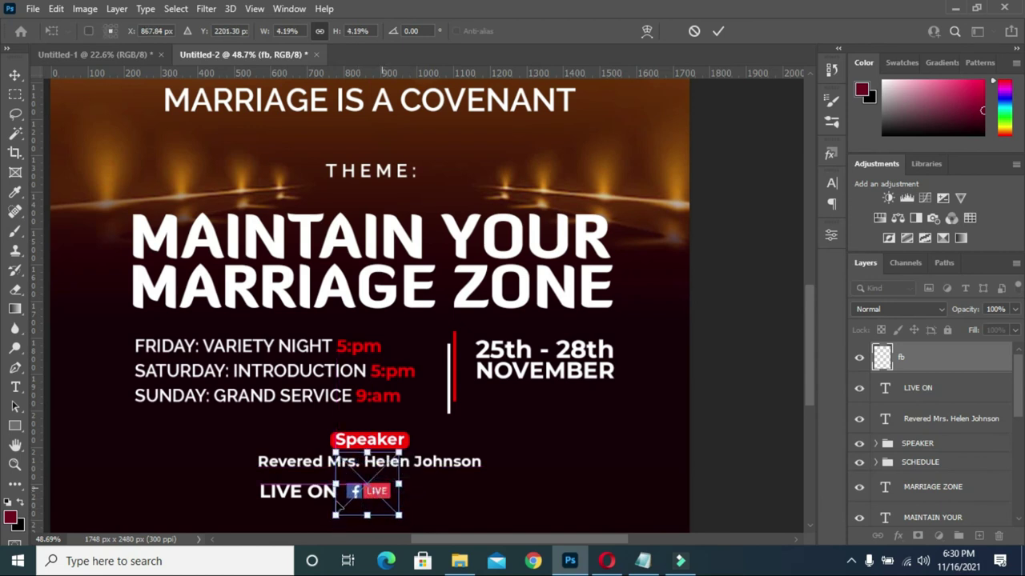
scroll(336, 503, up, 3)
drag(810, 411, 806, 453)
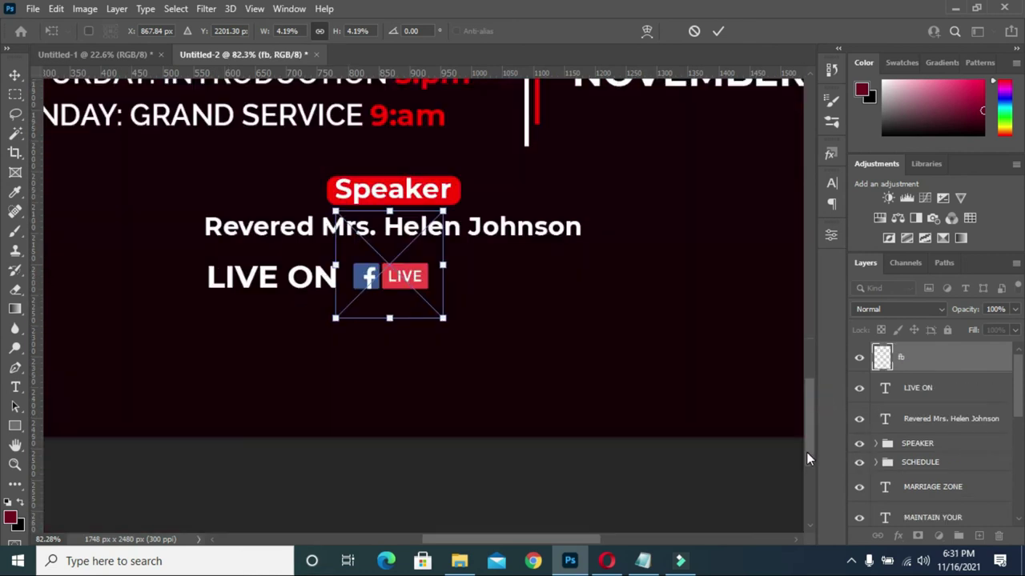
scroll(376, 307, up, 1)
click(717, 30)
click(365, 499)
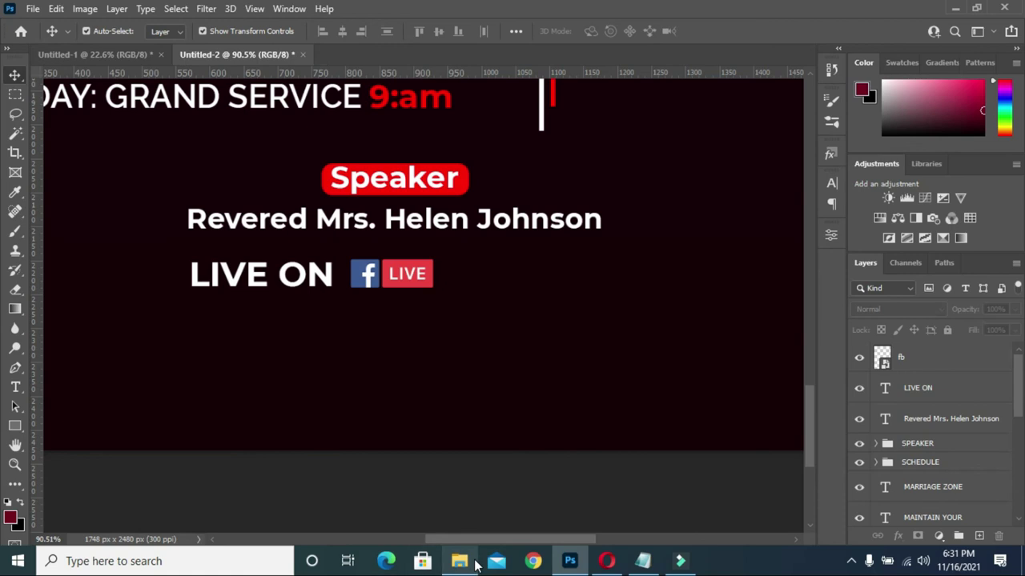
- Add youtube-logo-hd-8 at about 1.84% scale, right of the fb logo
click(459, 561)
drag(677, 291, 149, 437)
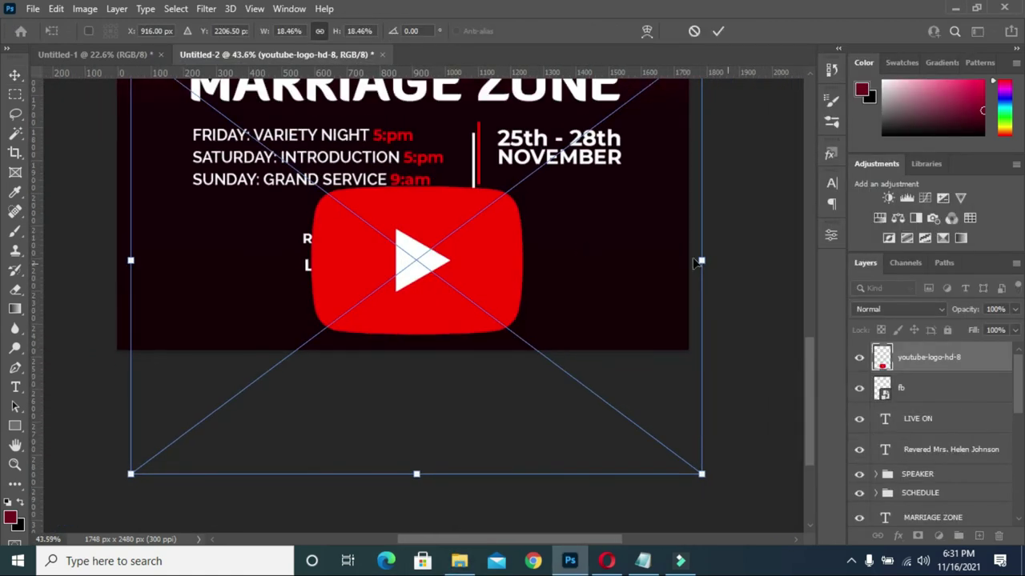
drag(704, 260, 468, 258)
scroll(503, 272, up, 3)
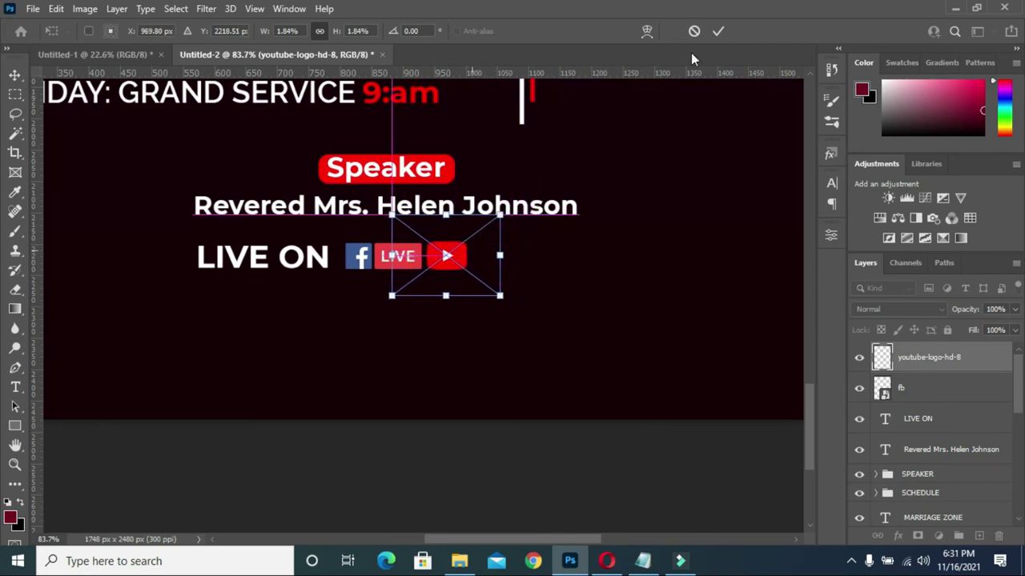
click(718, 30)
scroll(457, 264, down, 2)
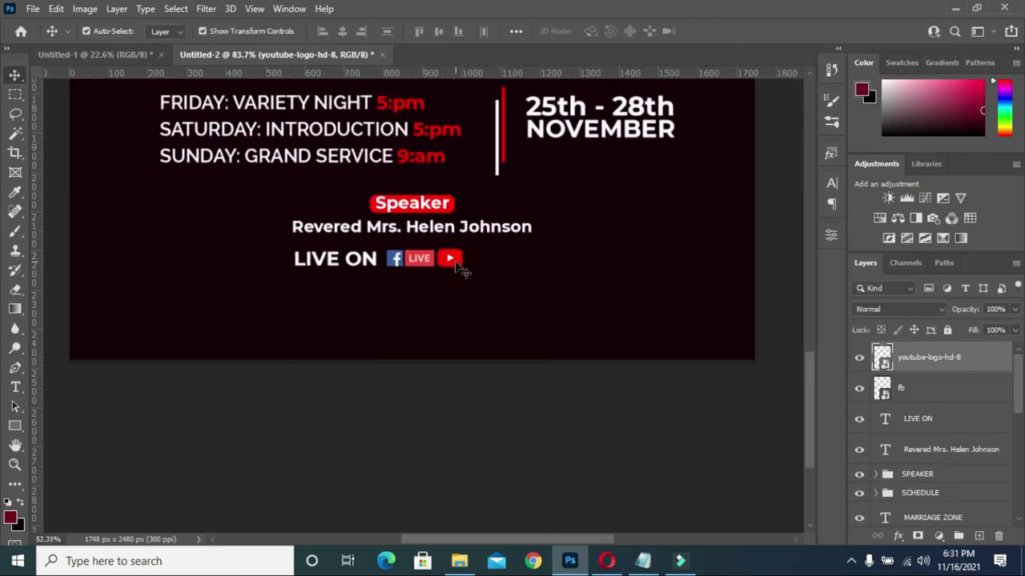
- Paste the social media handle from the notes as a new text line under LIVE ON
click(643, 560)
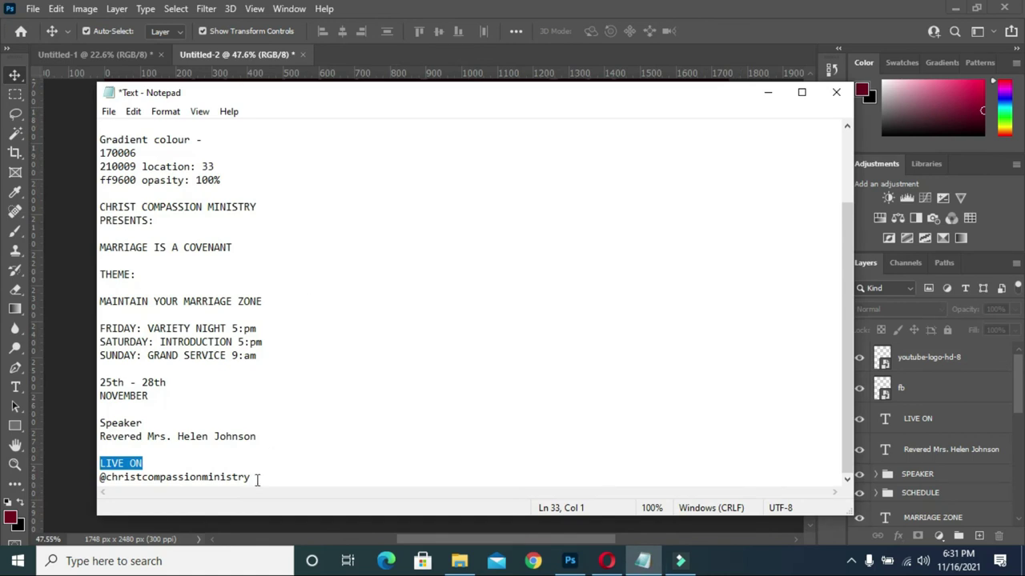
drag(257, 480, 84, 481)
key(ctrl+c)
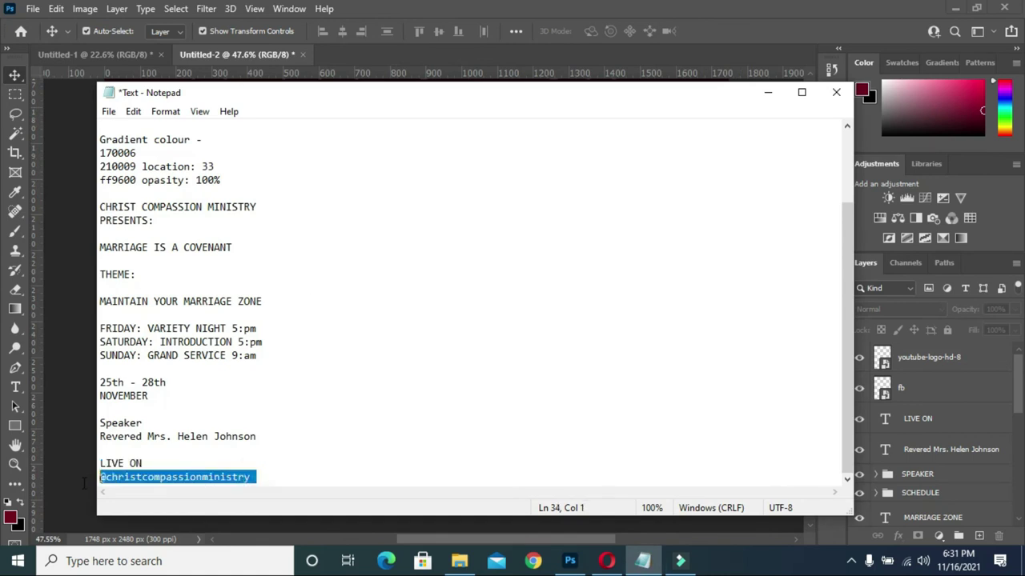
click(767, 93)
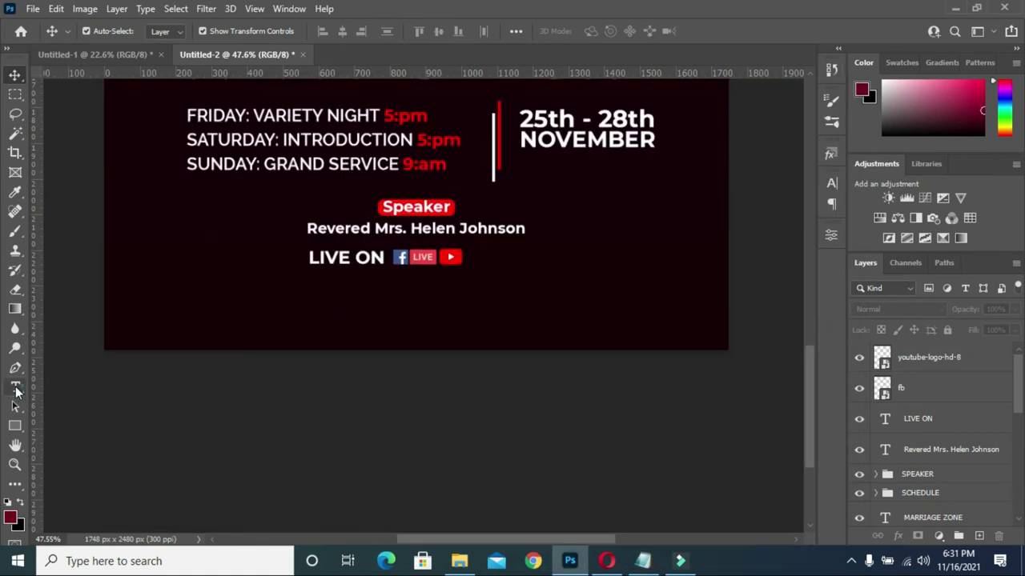
click(15, 388)
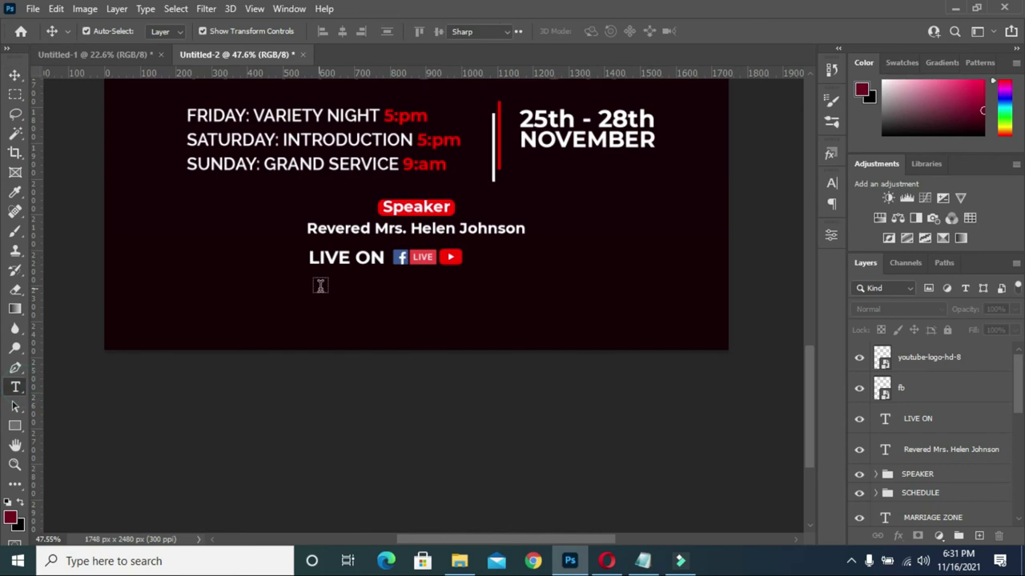
click(419, 291)
key(ctrl+v)
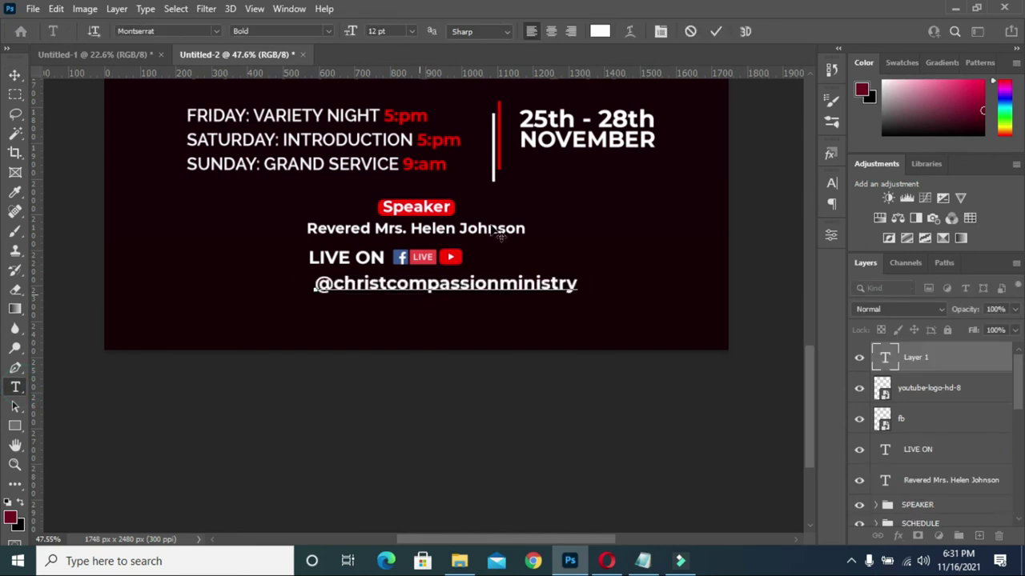
click(715, 31)
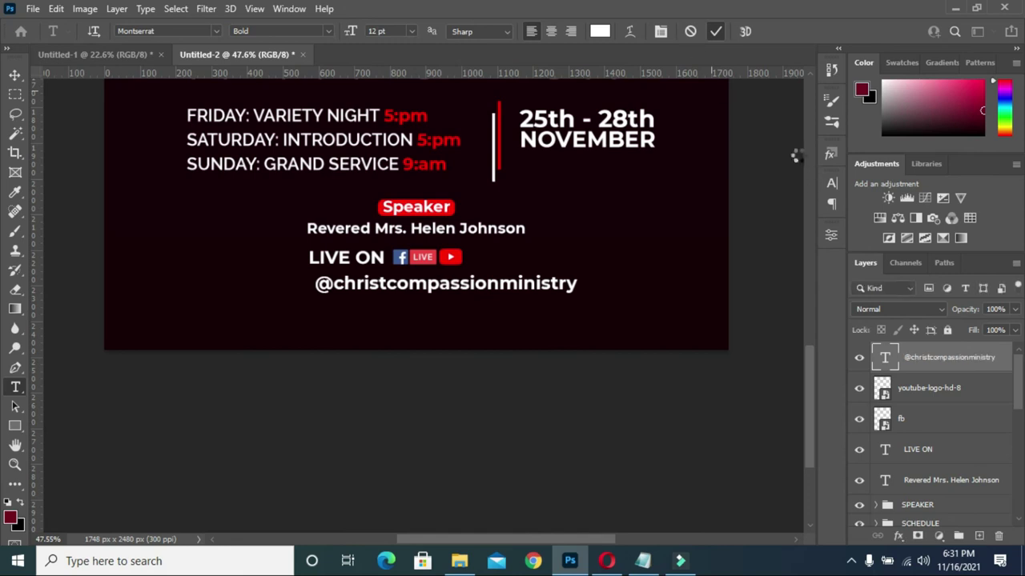
- Set the handle to Medium weight and align it left under LIVE ON
click(327, 31)
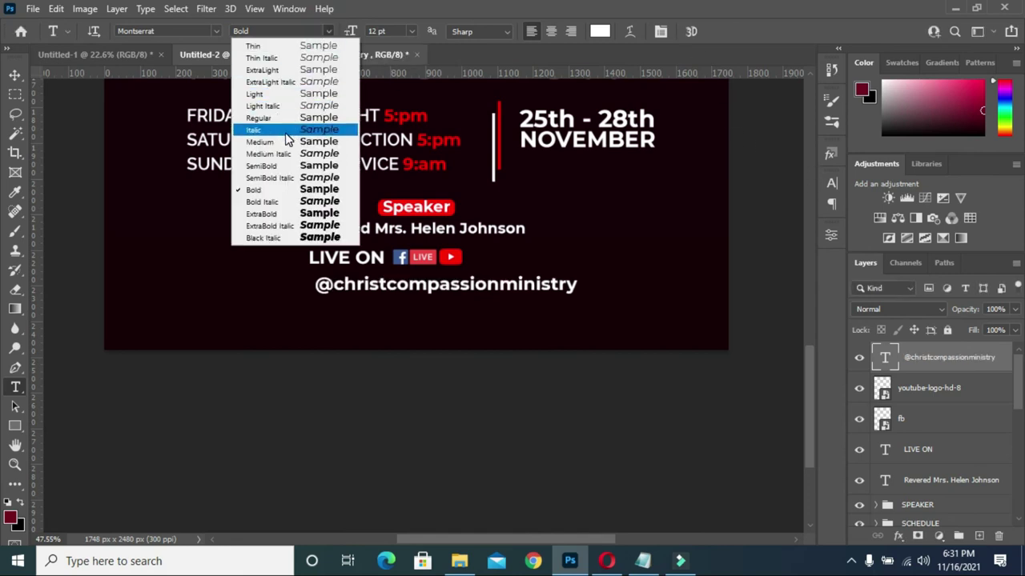
click(272, 142)
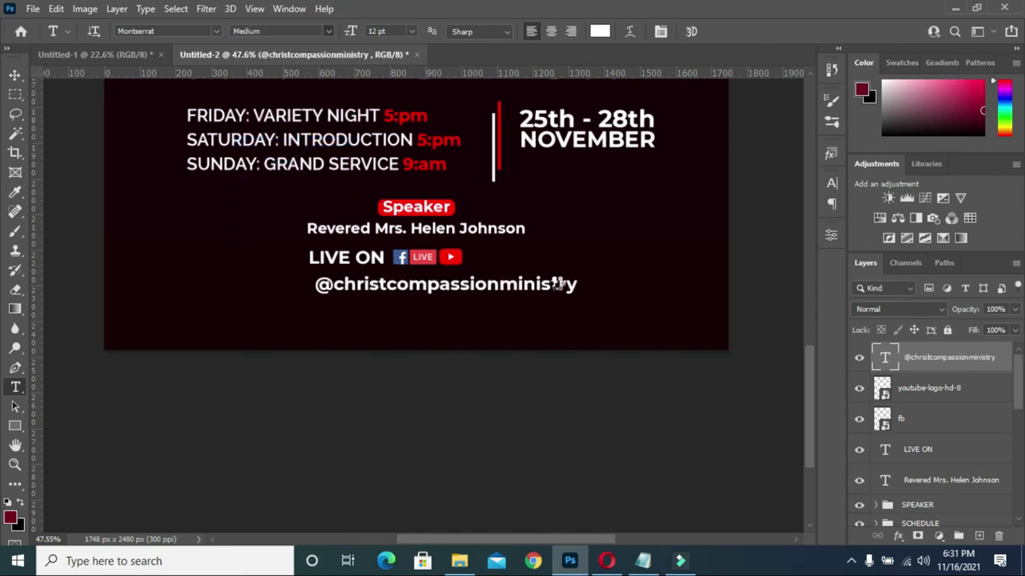
click(16, 74)
drag(364, 290, 339, 262)
click(281, 405)
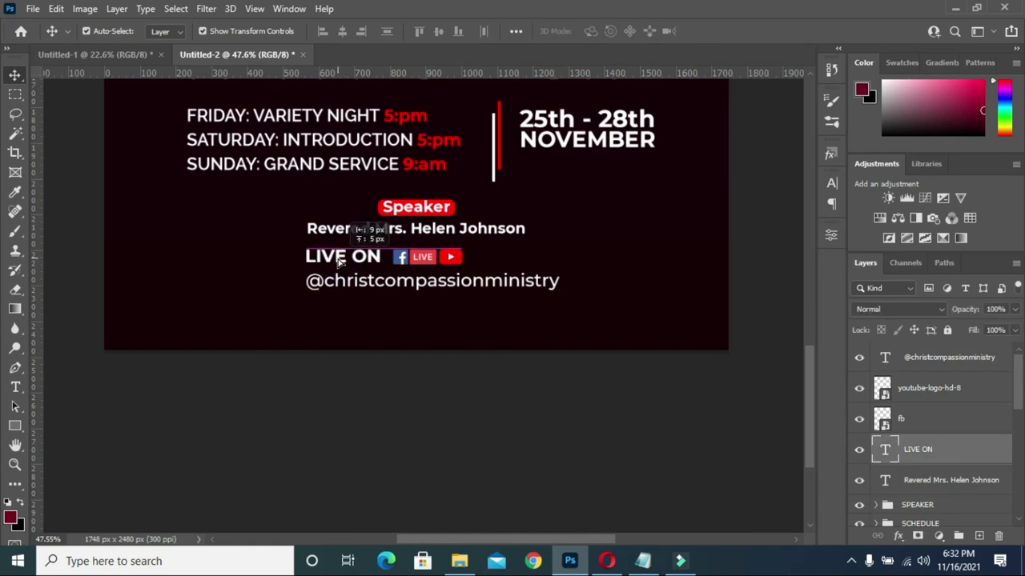
- Shift the fb and YouTube icons slightly left toward LIVE ON
click(451, 266)
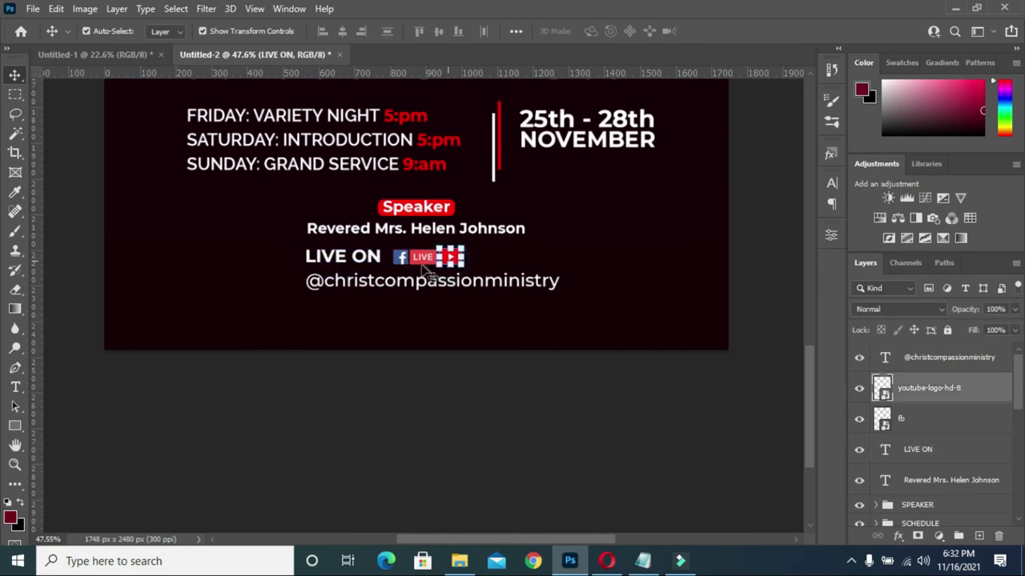
shift+click(422, 264)
drag(419, 263, 418, 259)
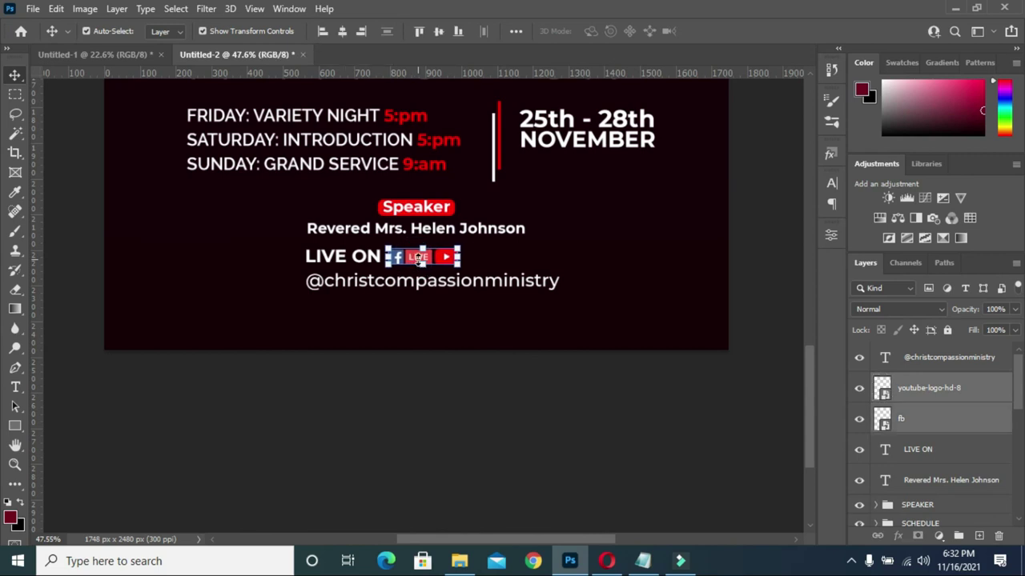
click(417, 382)
- Draw Rectangle 3, 1888 × 152 px, across the bottom edge and fill it orange
scroll(452, 311, down, 5)
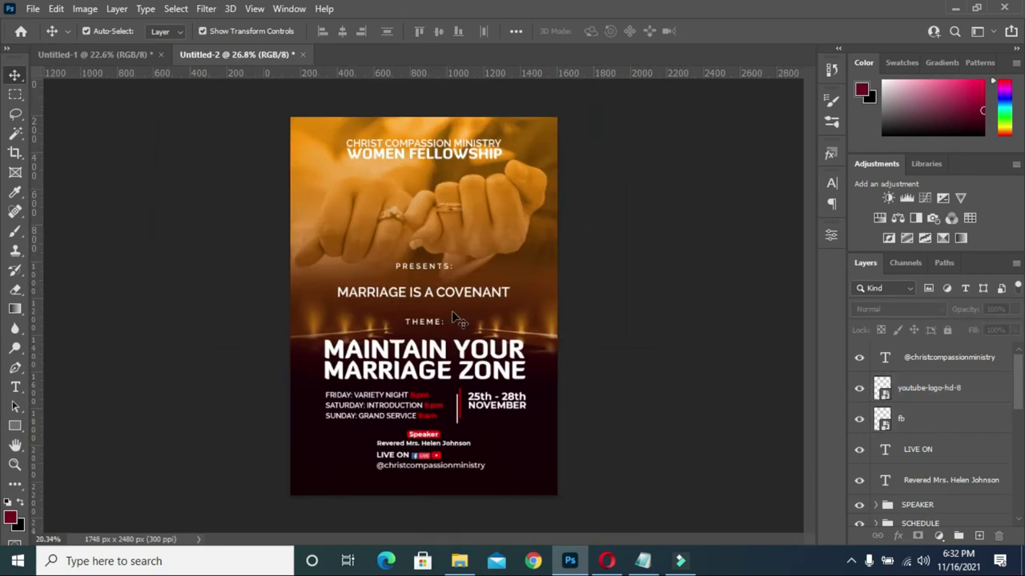
scroll(538, 418, up, 4)
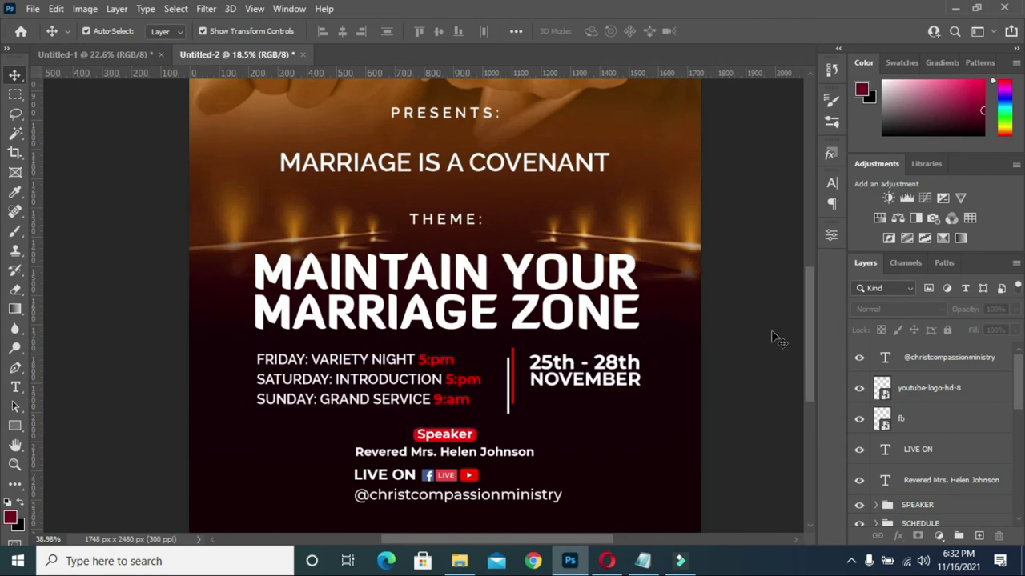
scroll(806, 376, down, 3)
click(14, 426)
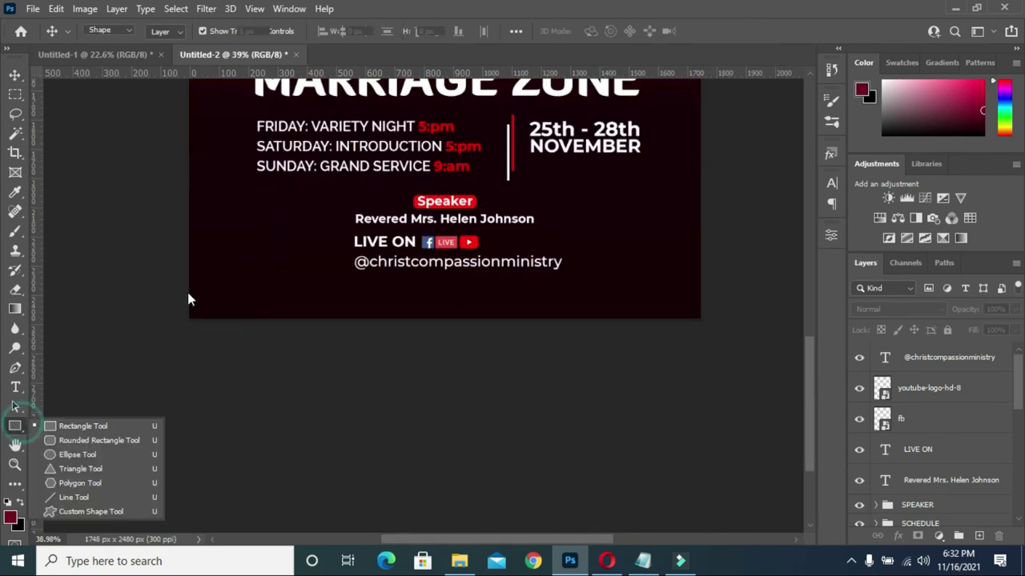
drag(173, 289, 721, 333)
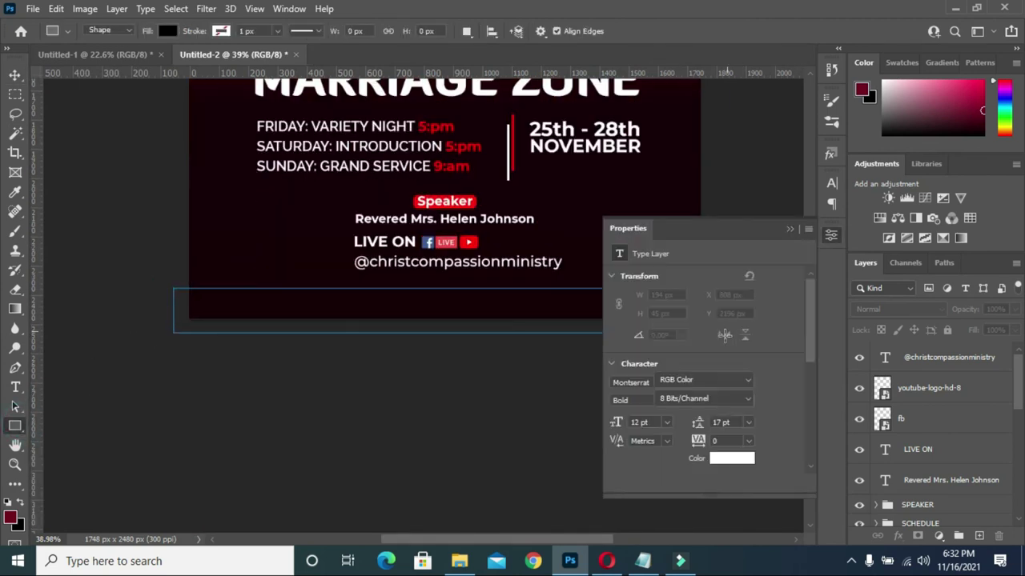
scroll(751, 358, down, 1)
click(657, 362)
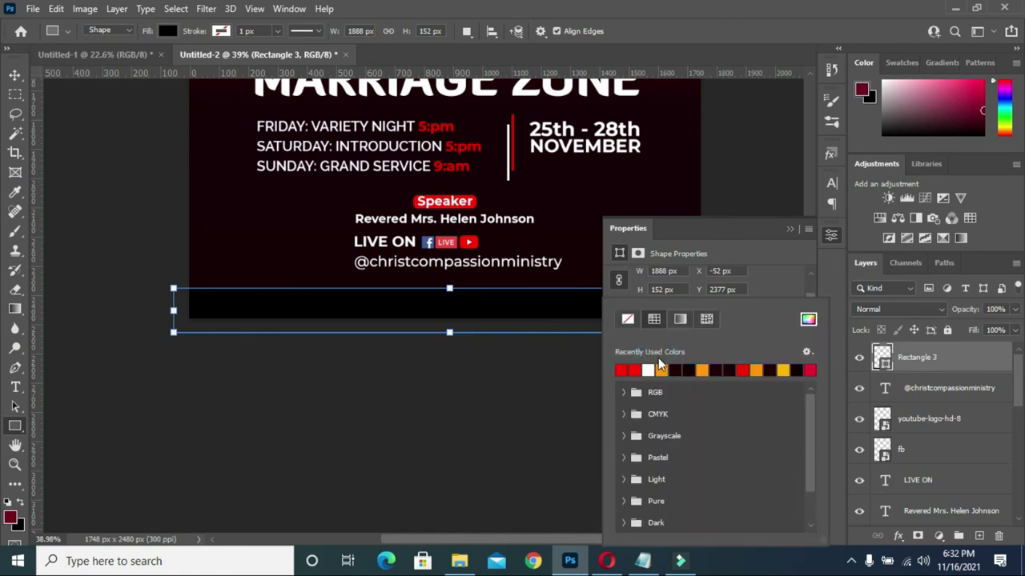
click(662, 369)
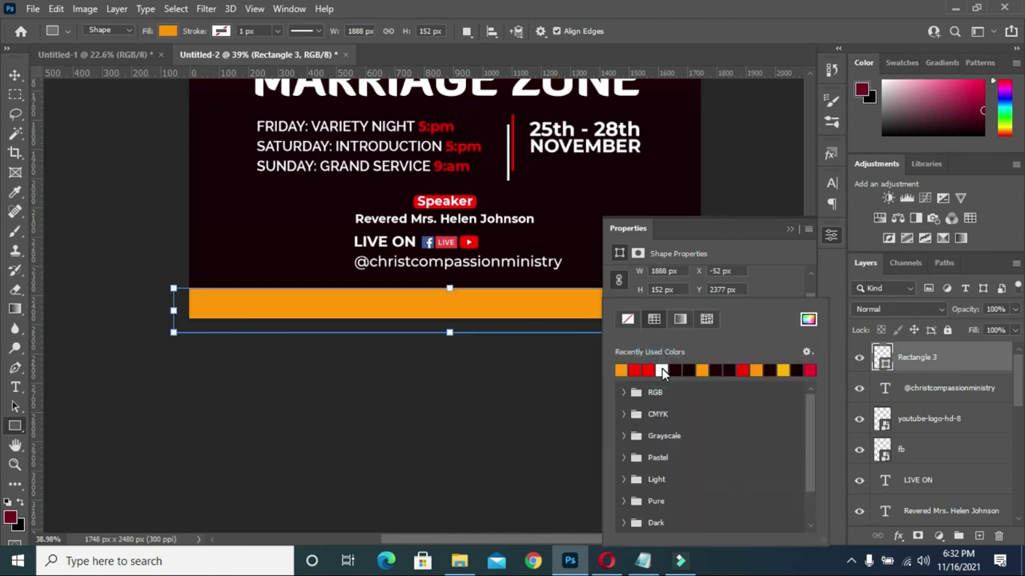
click(790, 229)
key(v)
click(449, 281)
scroll(452, 294, down, 1)
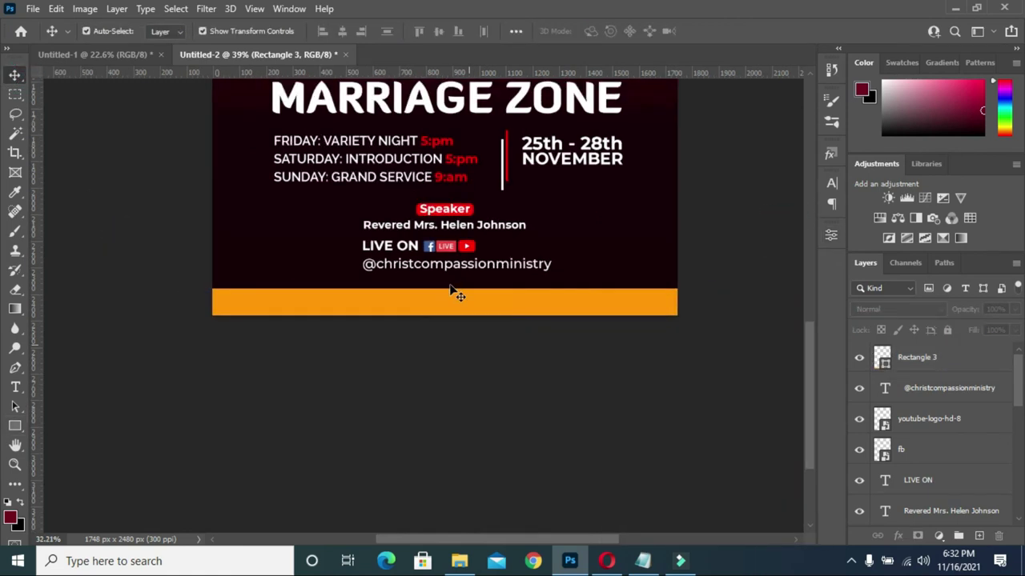
scroll(452, 293, down, 1)
scroll(416, 138, down, 1)
scroll(417, 137, up, 1)
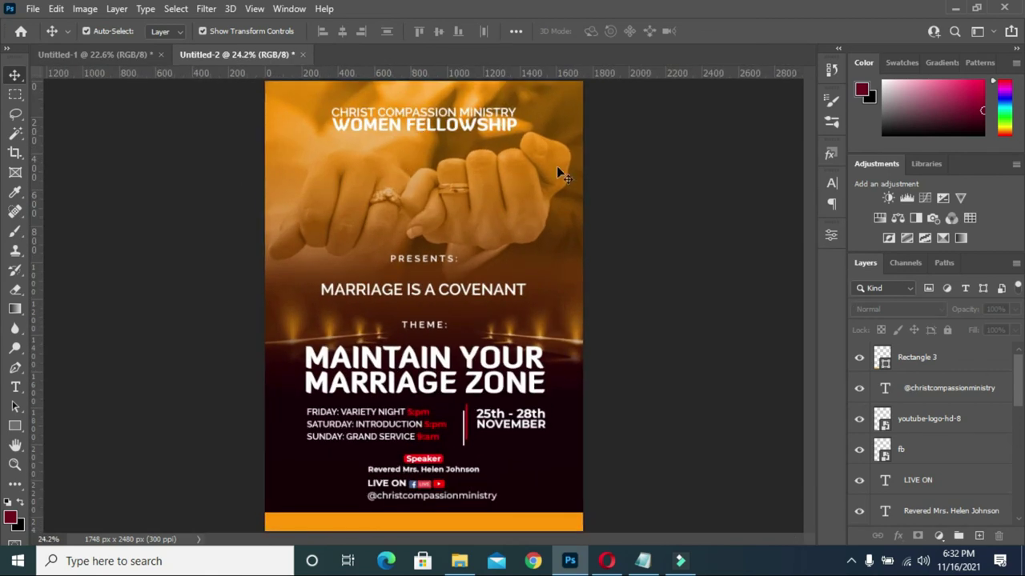
- Scale the WOMEN FELLOWSHIP and CHRIST COMPASSION MINISTRY lines together to about 81% and nudge them
click(494, 128)
scroll(915, 450, down, 2)
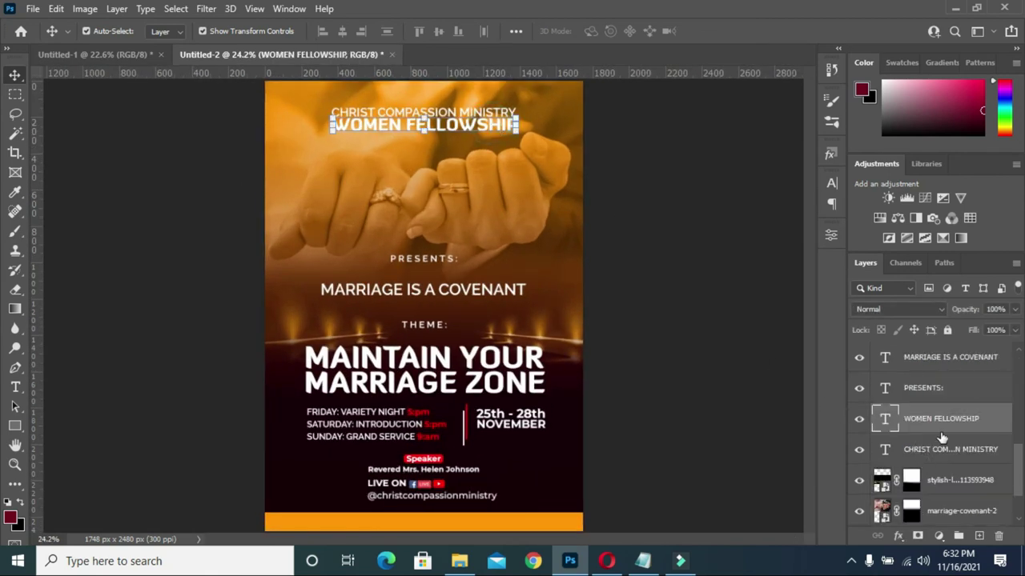
key(shift+alt+bracketleft)
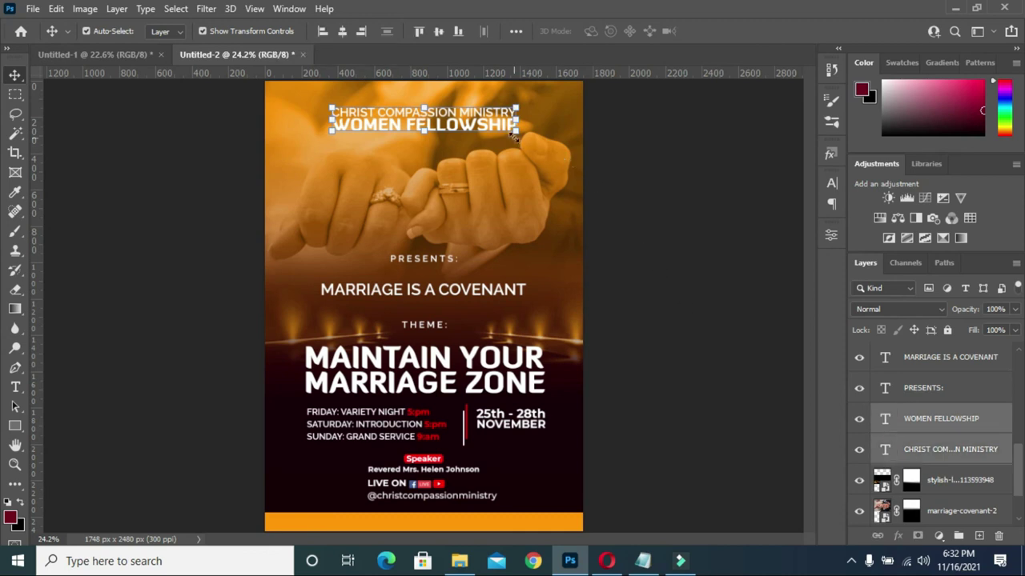
drag(514, 131, 501, 129)
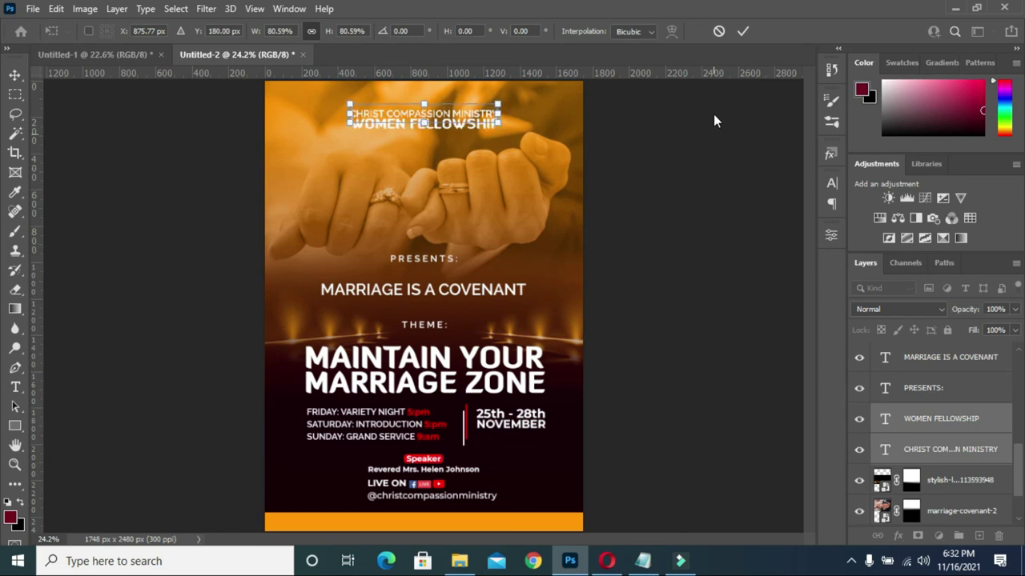
key(shift+Up)
key(shift+Up)
key(shift+Up)
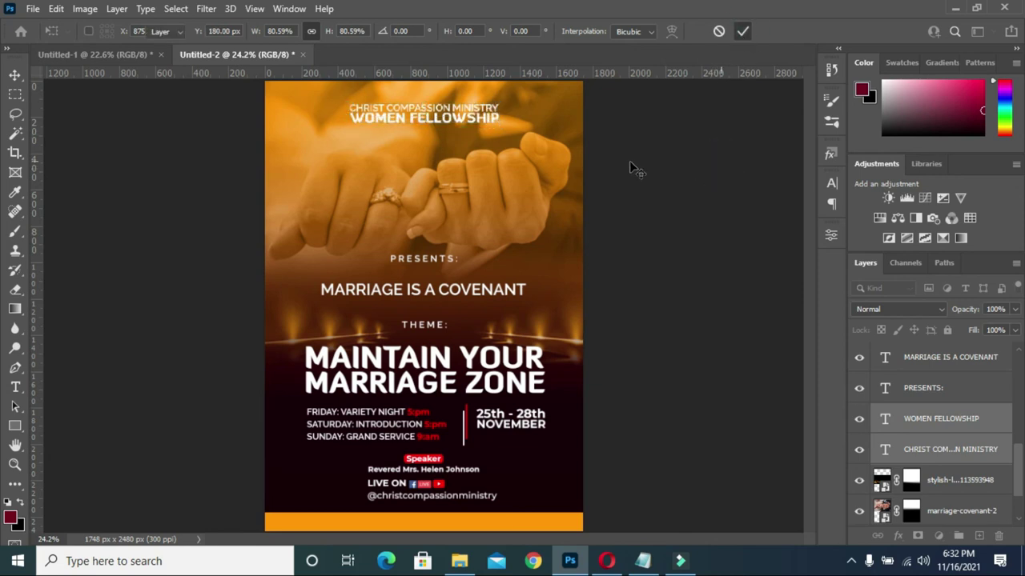
key(Return)
scroll(423, 306, down, 1)
click(328, 320)
- Nudge the stage-lights image left and shrink it to about 92%
key(shift+Left)
key(shift+Left)
key(shift+Left)
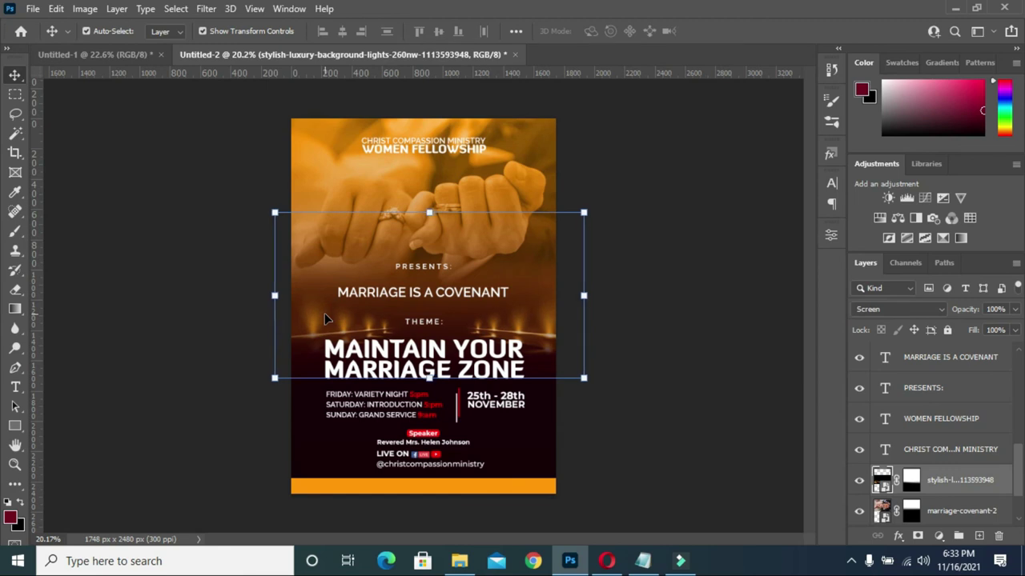
drag(583, 381, 566, 370)
drag(270, 211, 276, 216)
click(742, 32)
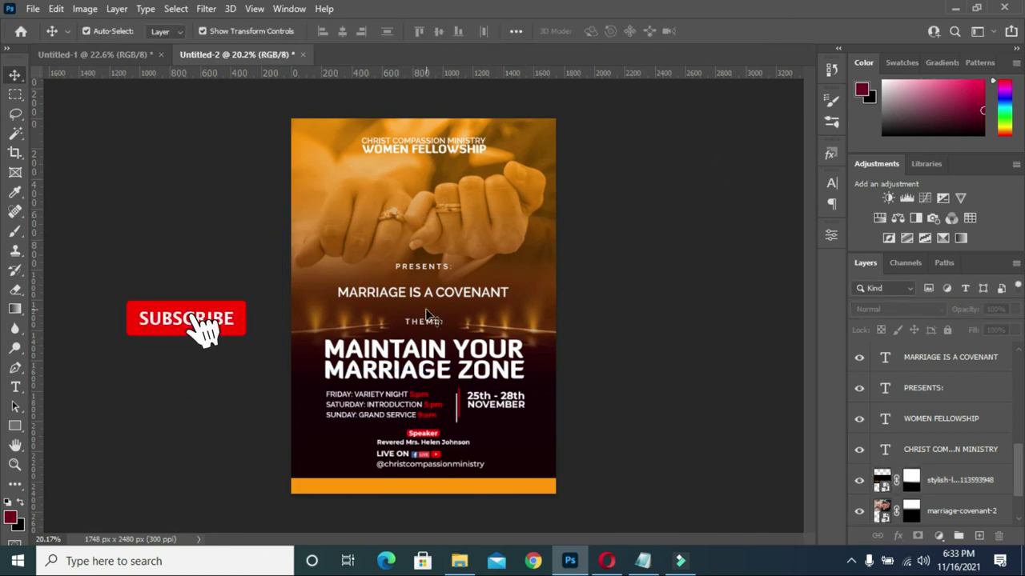
click(436, 267)
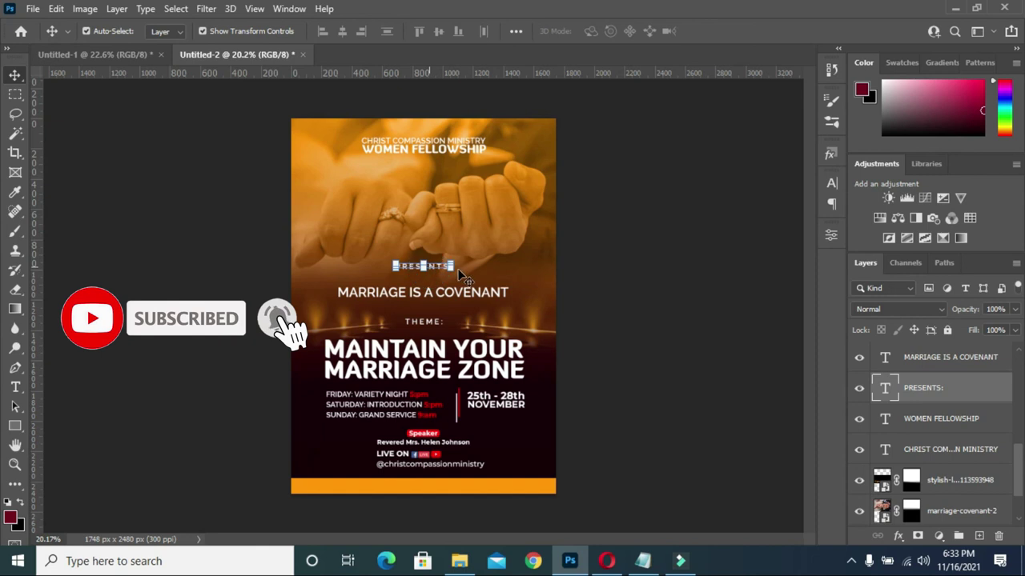
click(651, 280)
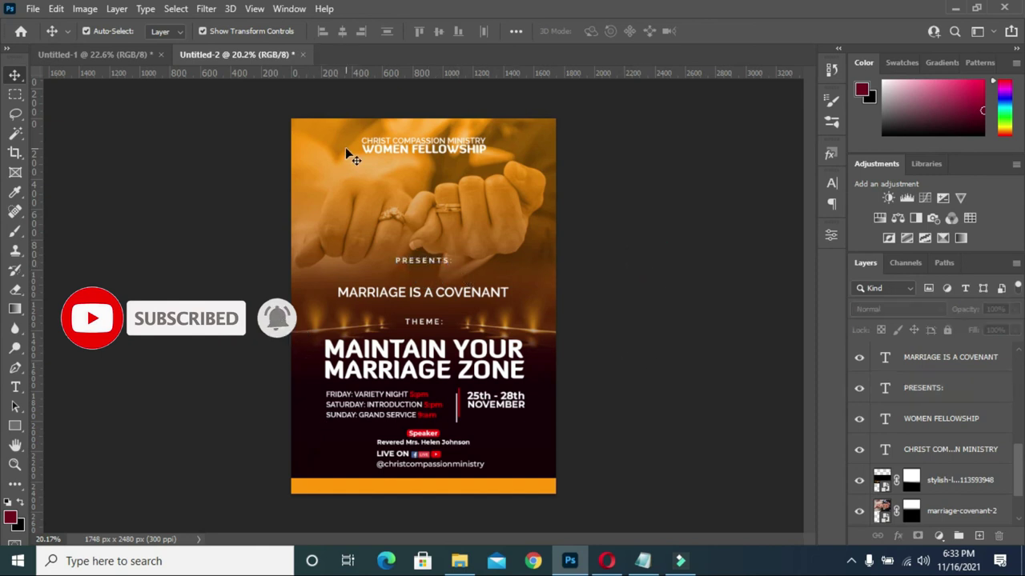